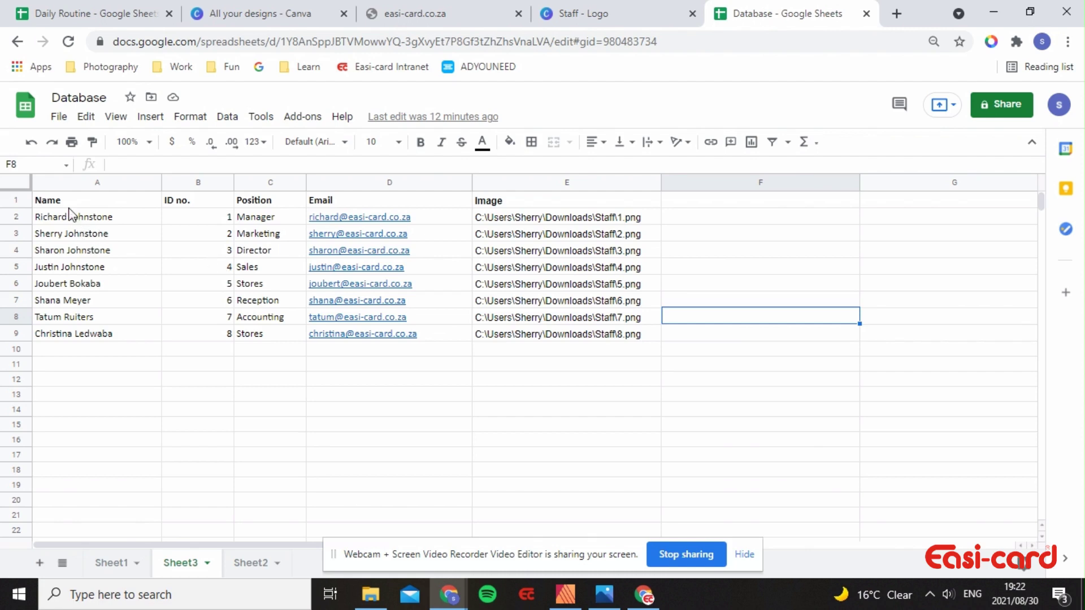
Look over the staff records and their Image column paths in the Database sheet
{"action": "left_click_drag", "start_coordinate": [99, 220], "coordinate": [667, 341]}
{"action": "left_click", "coordinate": [667, 338]}
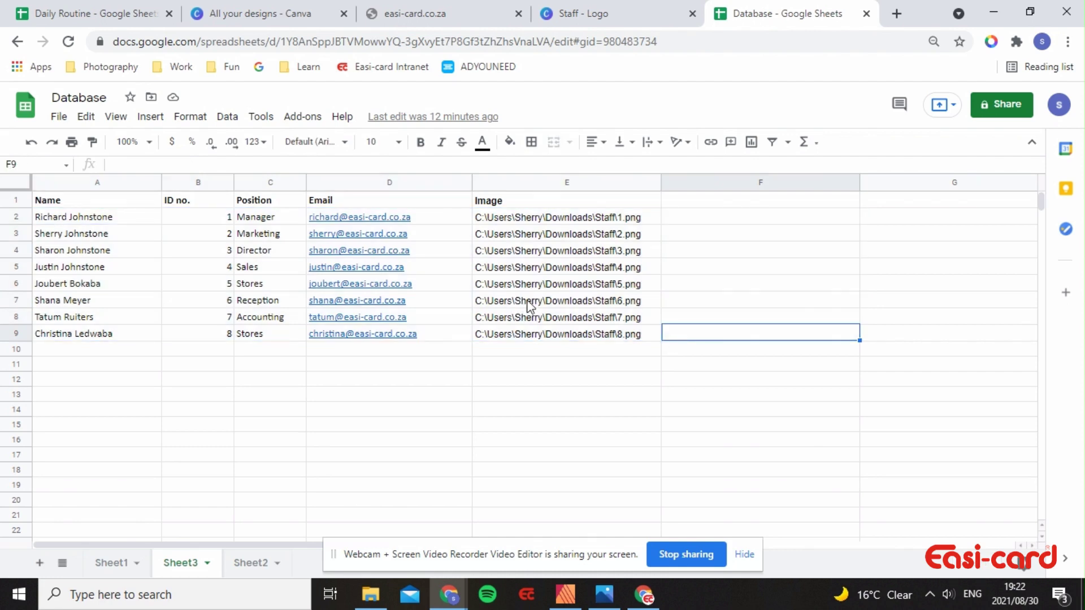
{"action": "left_click_drag", "start_coordinate": [540, 223], "coordinate": [565, 342]}
{"action": "left_click", "coordinate": [565, 340]}
{"action": "left_click", "coordinate": [825, 317]}
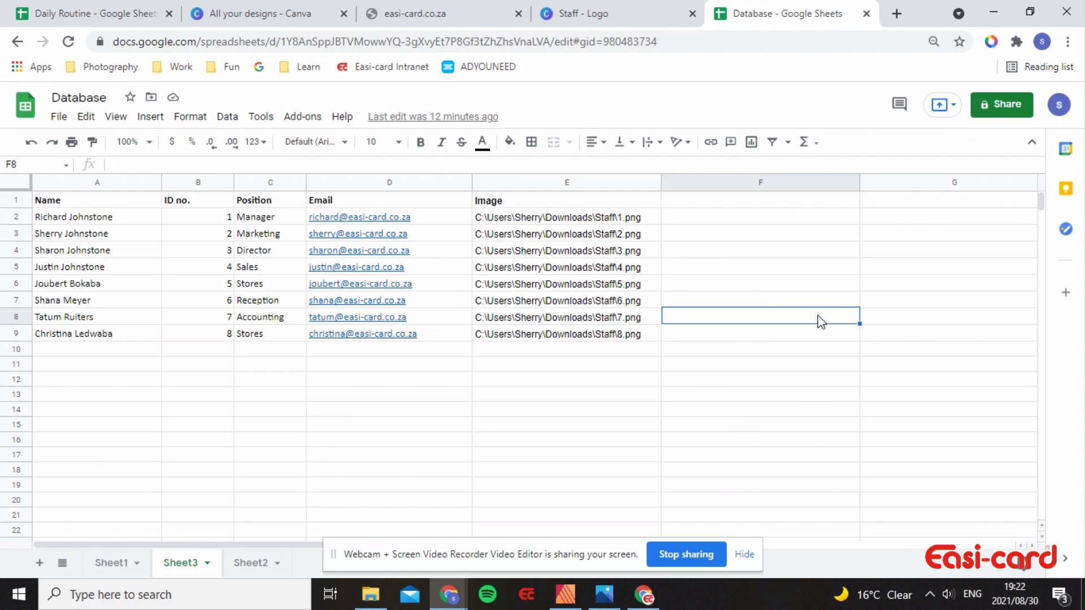
Show the 8-page Staff design in Canva with PNG download for all pages
{"action": "left_click", "coordinate": [637, 220]}
{"action": "left_click", "coordinate": [755, 235]}
{"action": "left_click", "coordinate": [591, 14]}
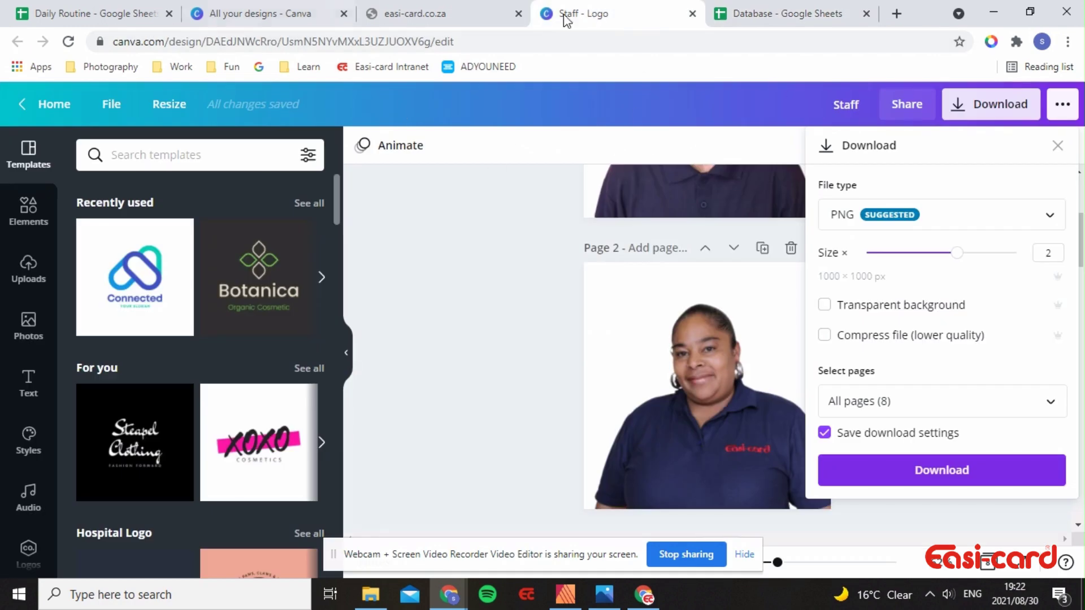
{"action": "scroll", "coordinate": [673, 409], "scroll_direction": "down", "scroll_amount": 5}
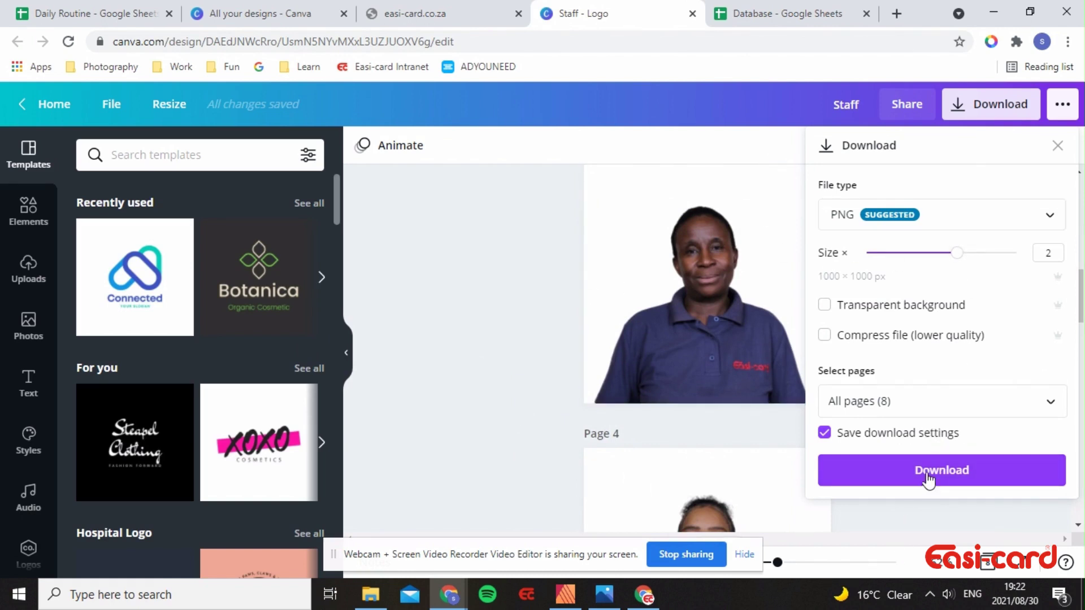
Open the extracted Staff folder of images 1–8 from Downloads
{"action": "left_click", "coordinate": [370, 594]}
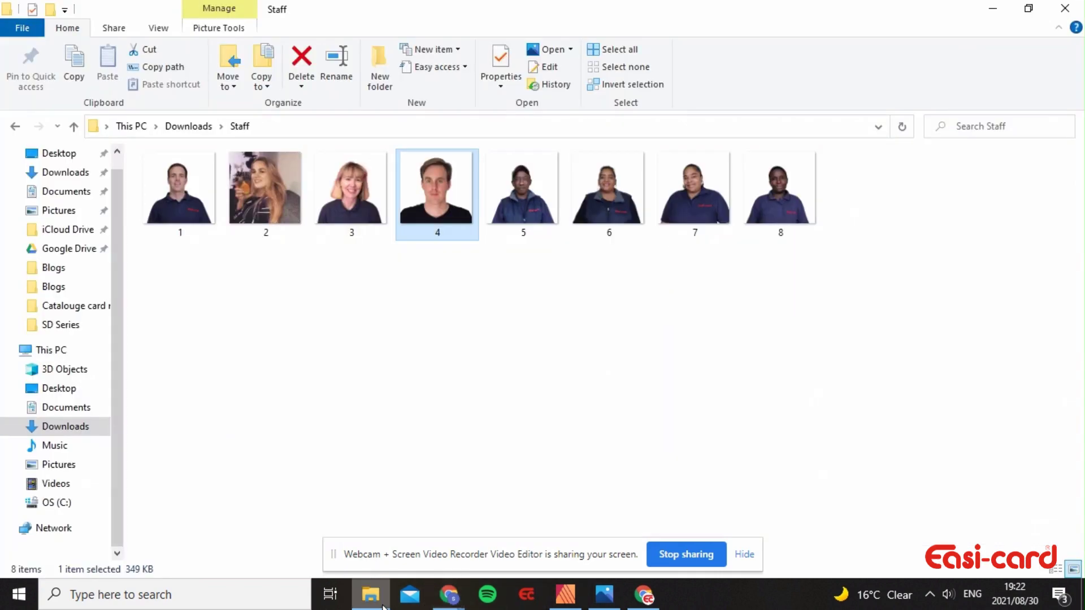
{"action": "left_click", "coordinate": [42, 431]}
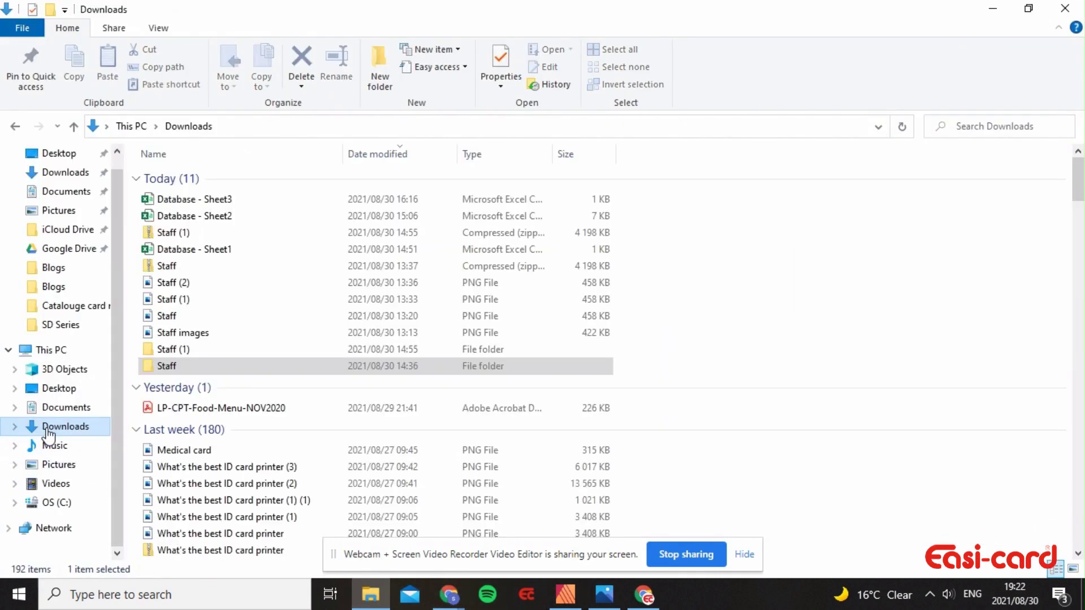
{"action": "double_click", "coordinate": [205, 270]}
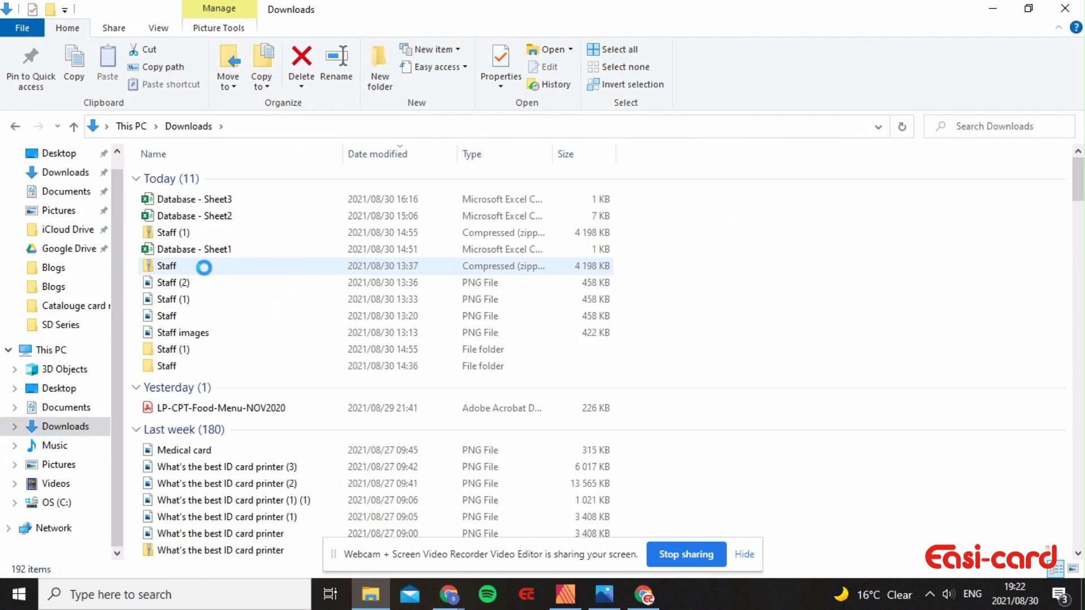
{"action": "right_click", "coordinate": [204, 267]}
{"action": "right_click", "coordinate": [171, 265]}
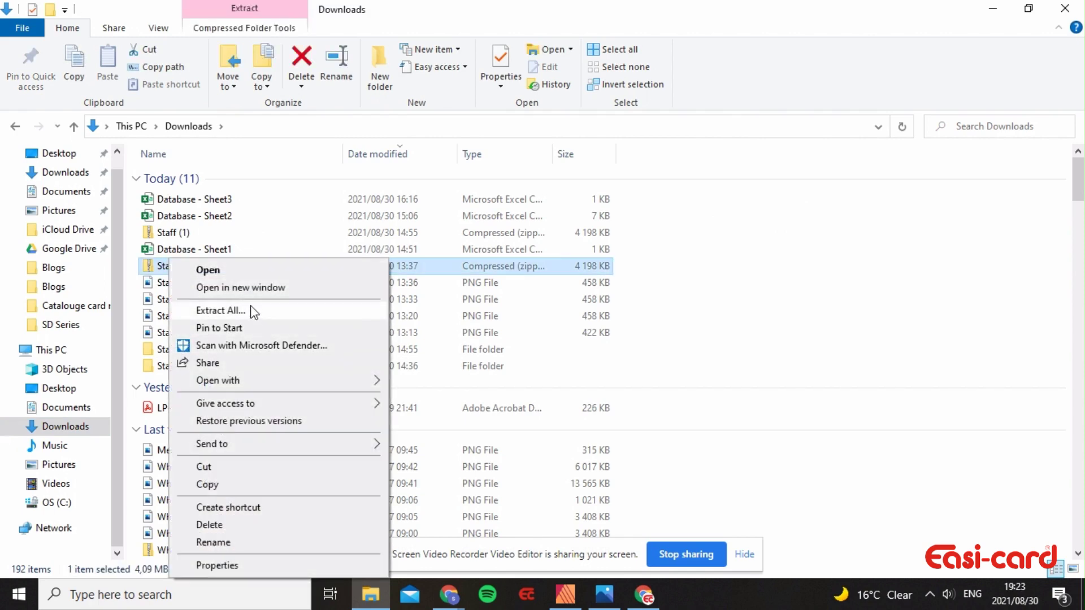
{"action": "left_click", "coordinate": [395, 380]}
{"action": "double_click", "coordinate": [174, 369]}
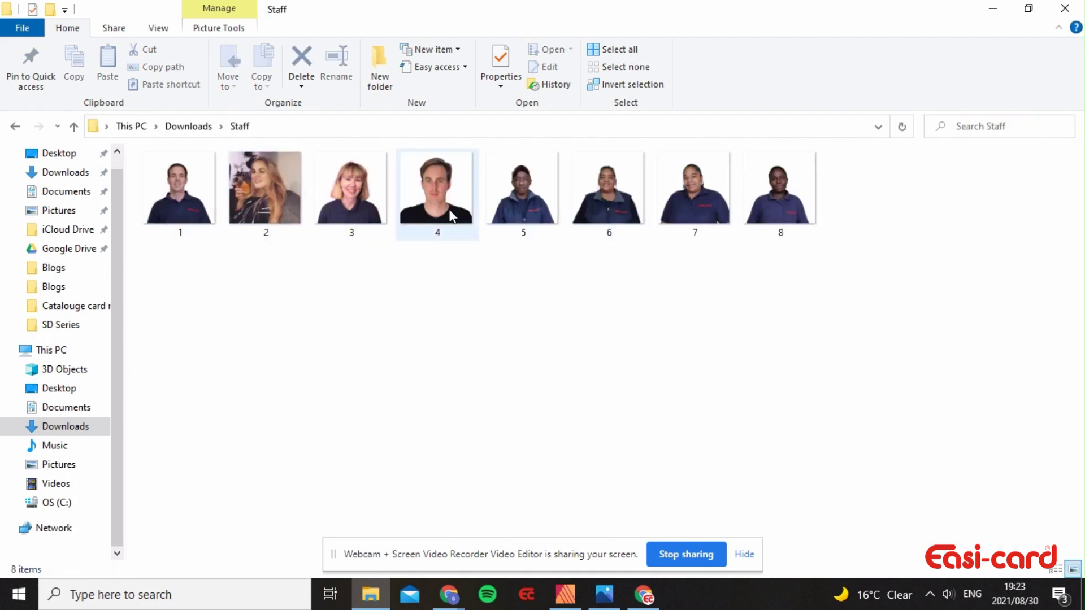
Delete the eight old image paths from E2:E9 in the Database sheet
{"action": "right_click", "coordinate": [450, 209]}
{"action": "left_click", "coordinate": [449, 595]}
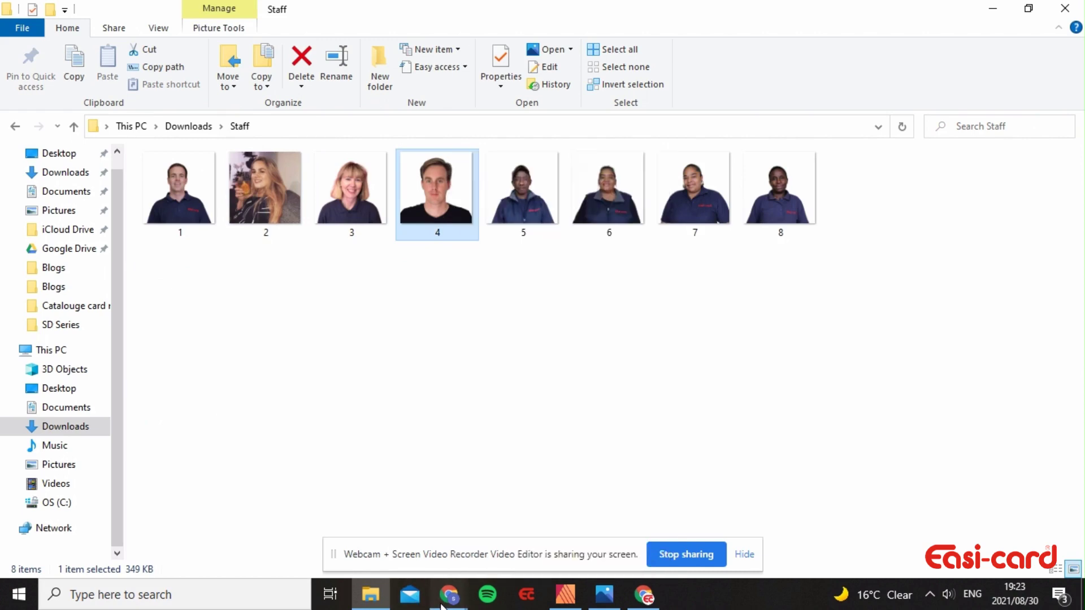
{"action": "left_click", "coordinate": [334, 531]}
{"action": "left_click", "coordinate": [735, 14]}
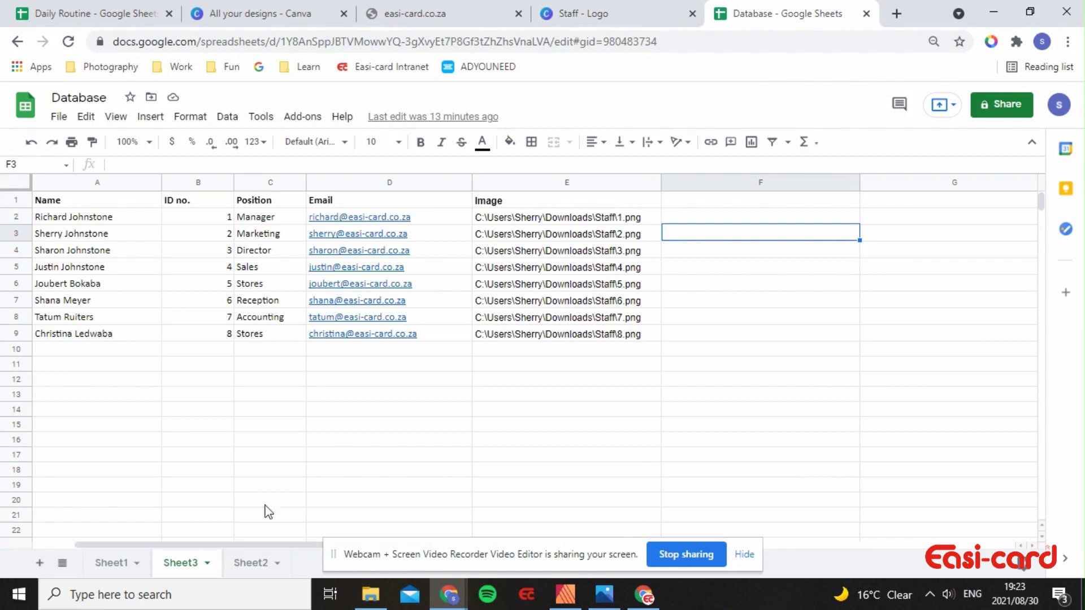
{"action": "left_click_drag", "start_coordinate": [545, 221], "coordinate": [589, 332]}
{"action": "key", "text": "Delete"}
{"action": "left_click", "coordinate": [899, 218]}
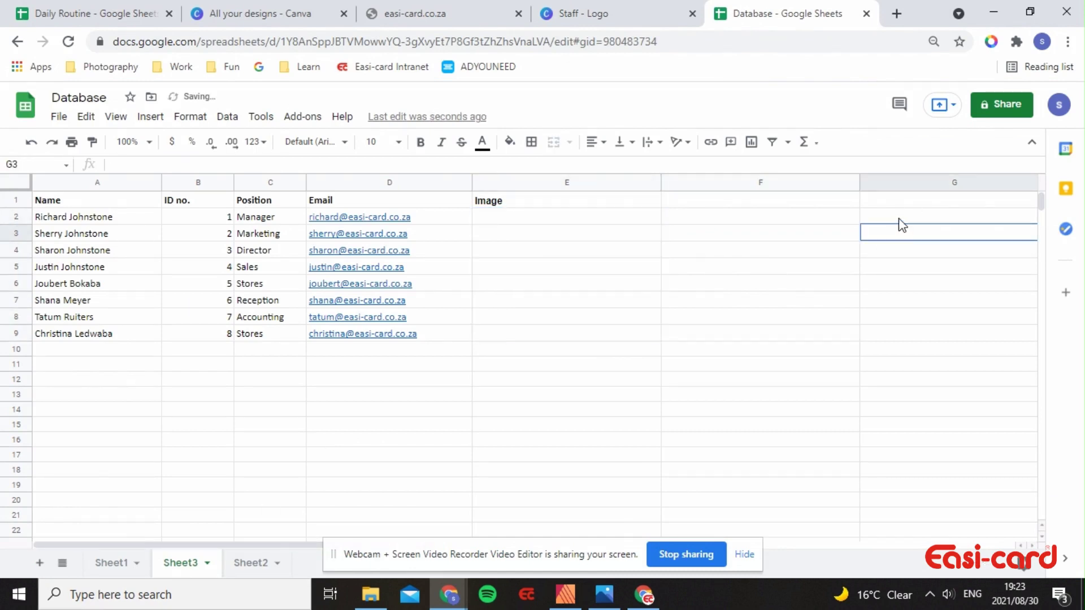
{"action": "left_click", "coordinate": [821, 235]}
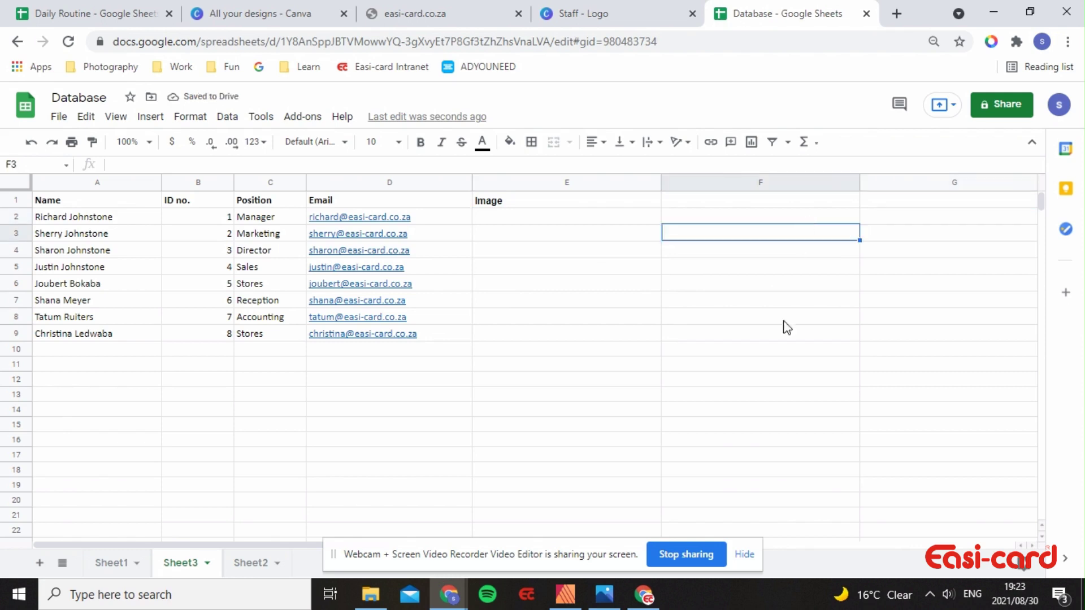
Copy the Staff folder's address as text
{"action": "left_click", "coordinate": [370, 595]}
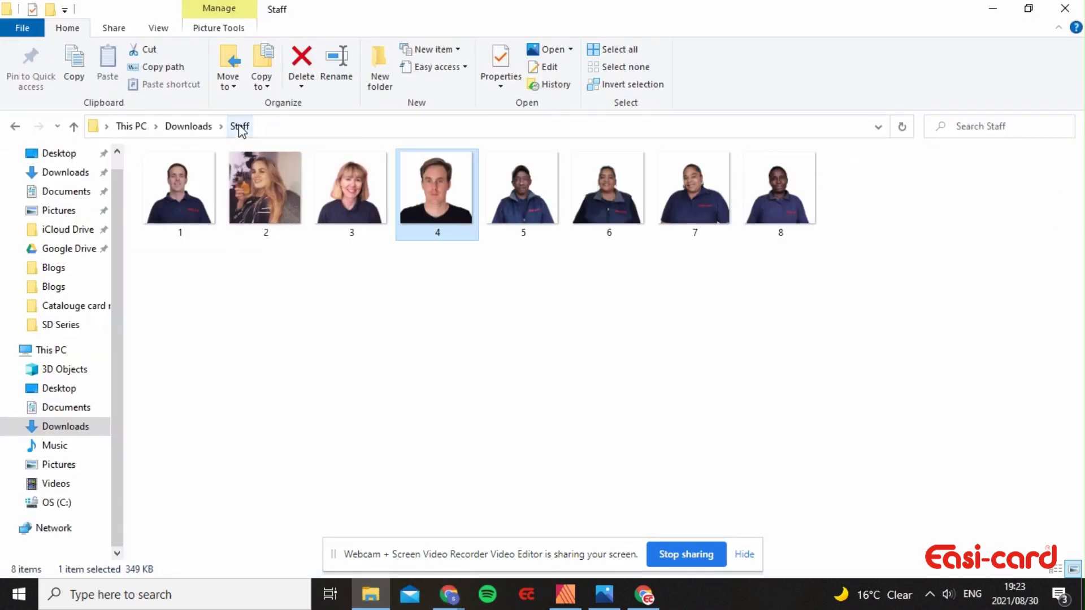
{"action": "right_click", "coordinate": [242, 127]}
{"action": "left_click", "coordinate": [266, 152]}
{"action": "left_click", "coordinate": [565, 595]}
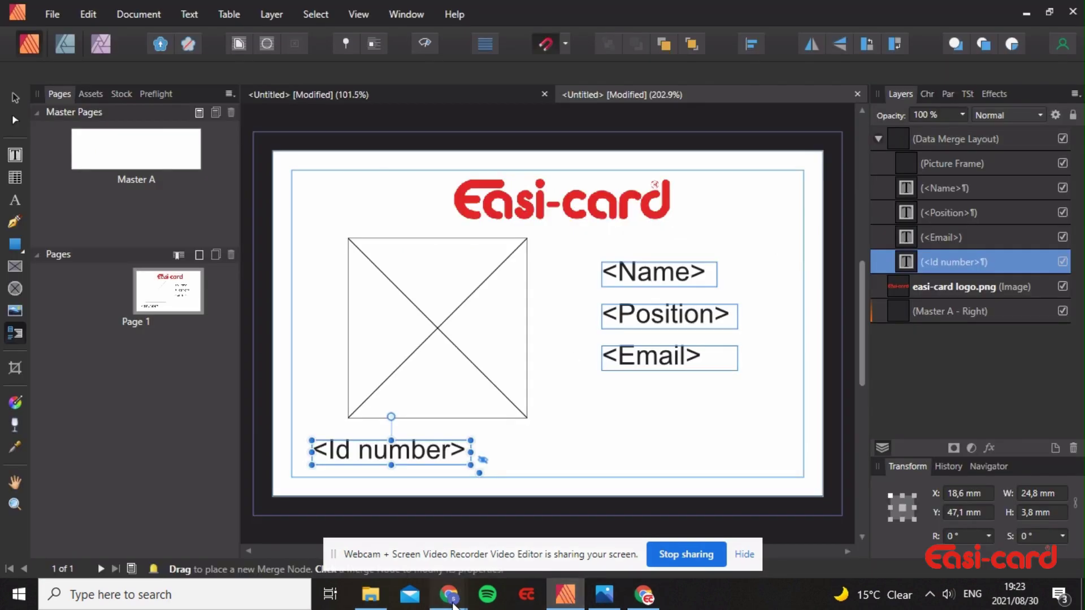
{"action": "mouse_move", "coordinate": [447, 603]}
{"action": "left_click", "coordinate": [317, 526]}
Paste the Staff folder path into G2 and enter .png in H2
{"action": "left_click", "coordinate": [724, 218]}
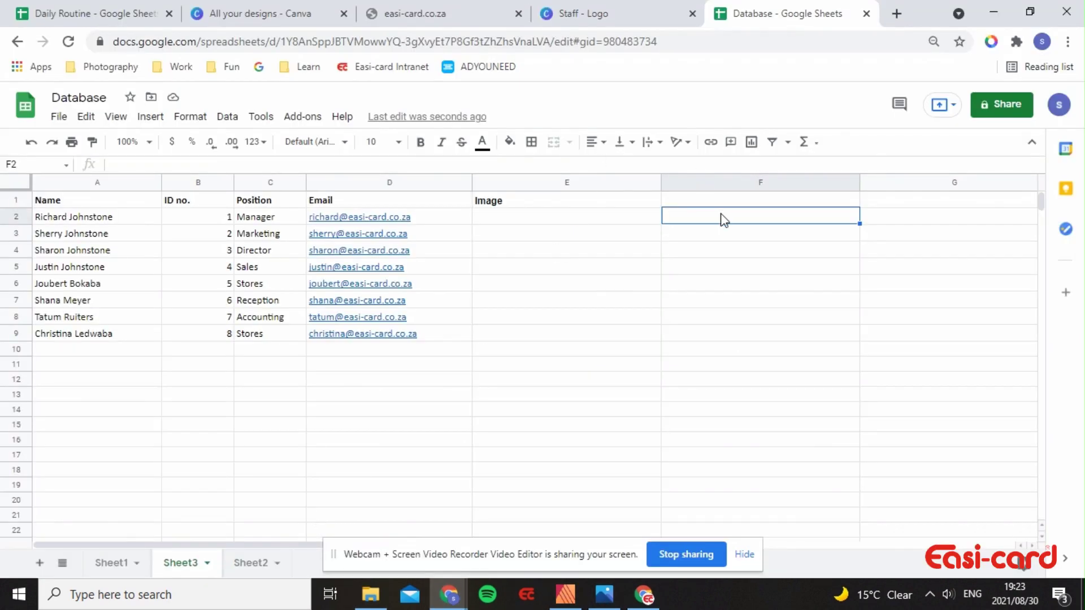
{"action": "left_click", "coordinate": [900, 218]}
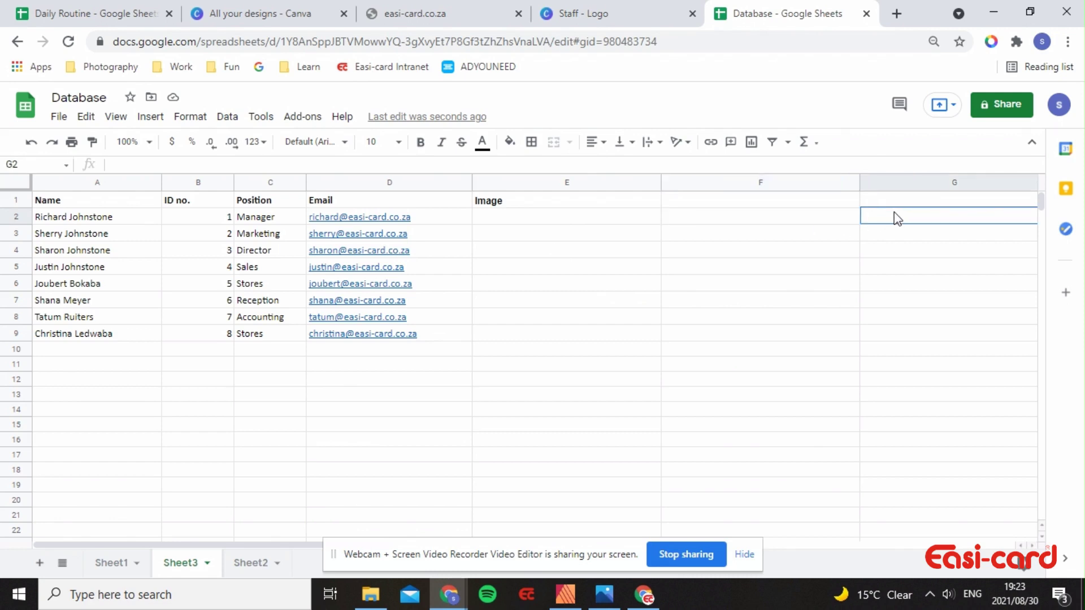
{"action": "key", "text": "ctrl+v"}
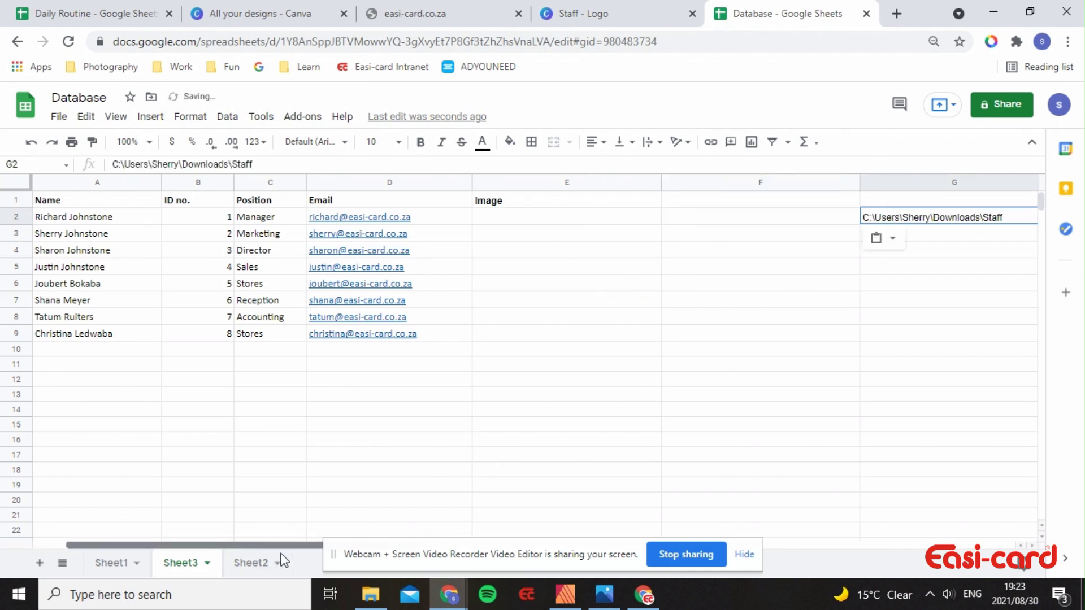
{"action": "left_click_drag", "start_coordinate": [286, 547], "coordinate": [364, 549]}
{"action": "left_click", "coordinate": [884, 218]}
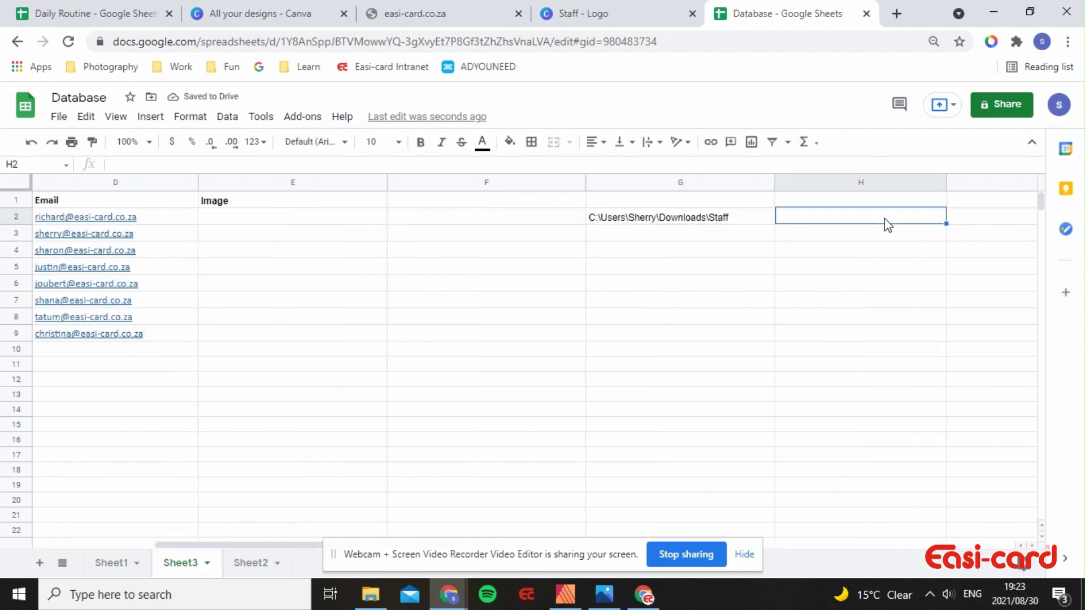
{"action": "type", "text": ".png"}
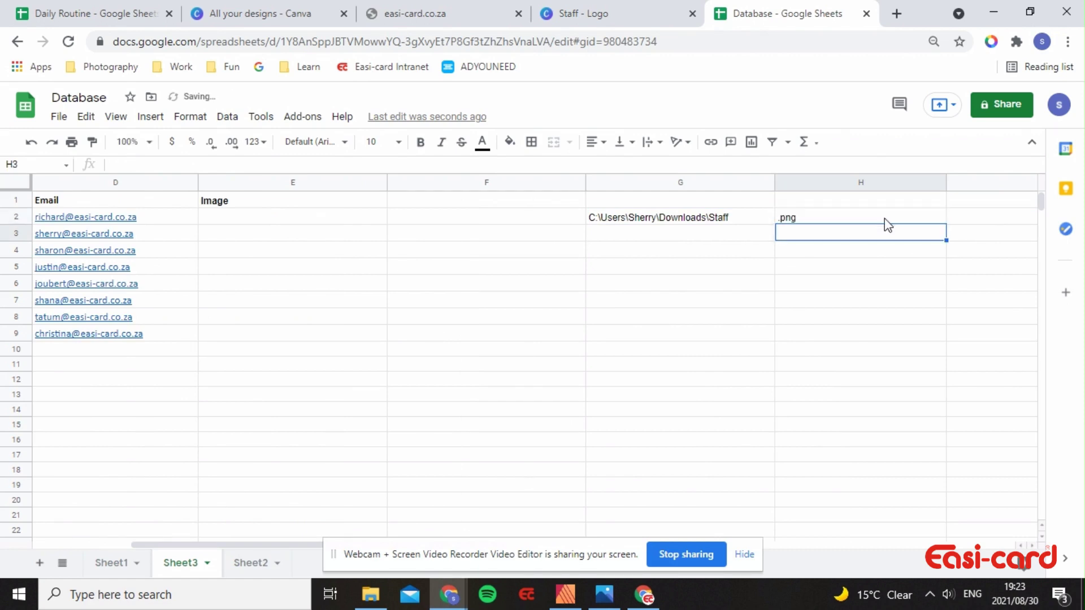
Add a trailing backslash to the folder path in G2
{"action": "left_click", "coordinate": [724, 221]}
{"action": "double_click", "coordinate": [731, 214]}
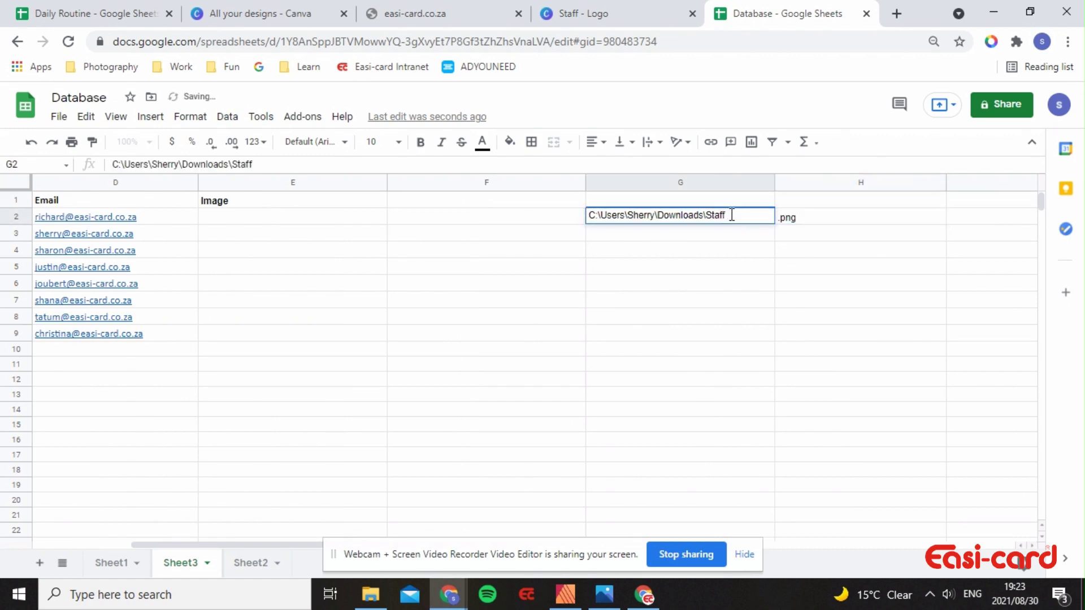
{"action": "type", "text": "\\"}
{"action": "left_click", "coordinate": [699, 313]}
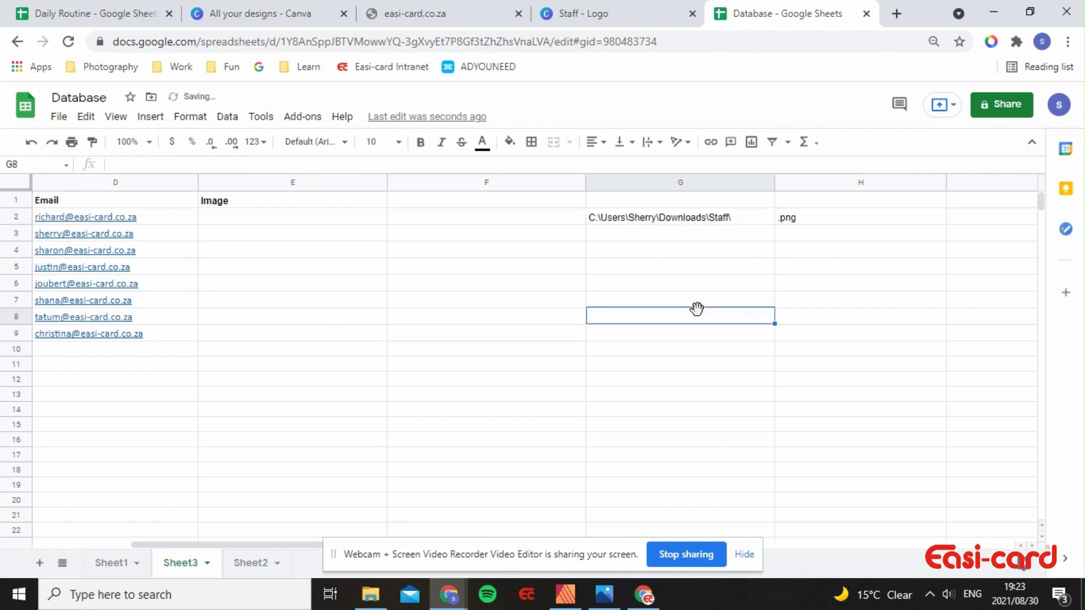
{"action": "left_click_drag", "start_coordinate": [324, 543], "coordinate": [282, 543]}
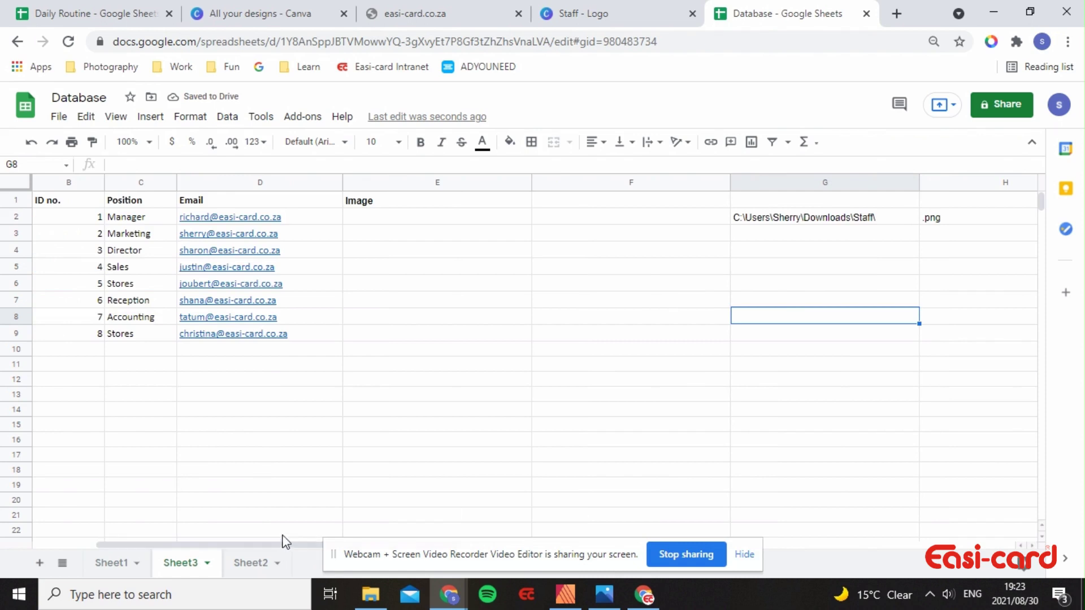
Enter =CONCATENATE(G2,B2,H2) in F2
{"action": "left_click", "coordinate": [667, 219]}
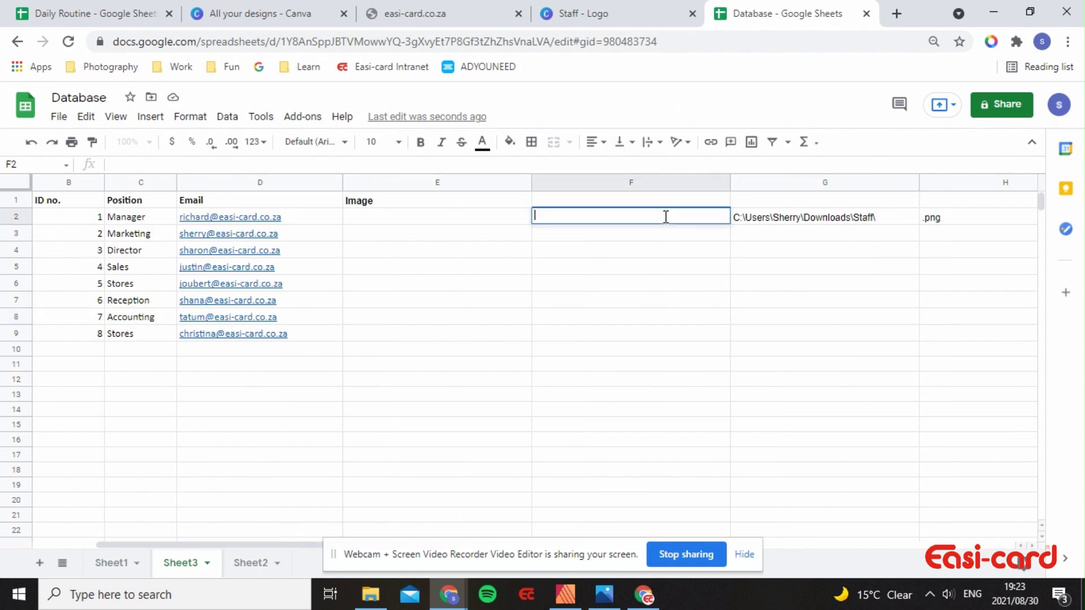
{"action": "type", "text": "=conc"}
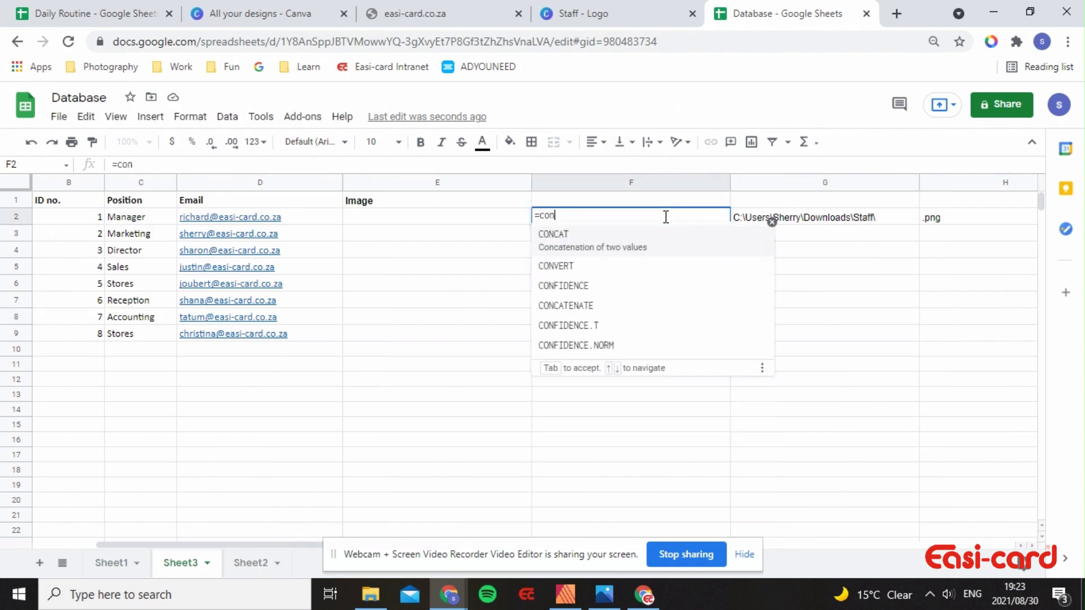
{"action": "left_click", "coordinate": [646, 267]}
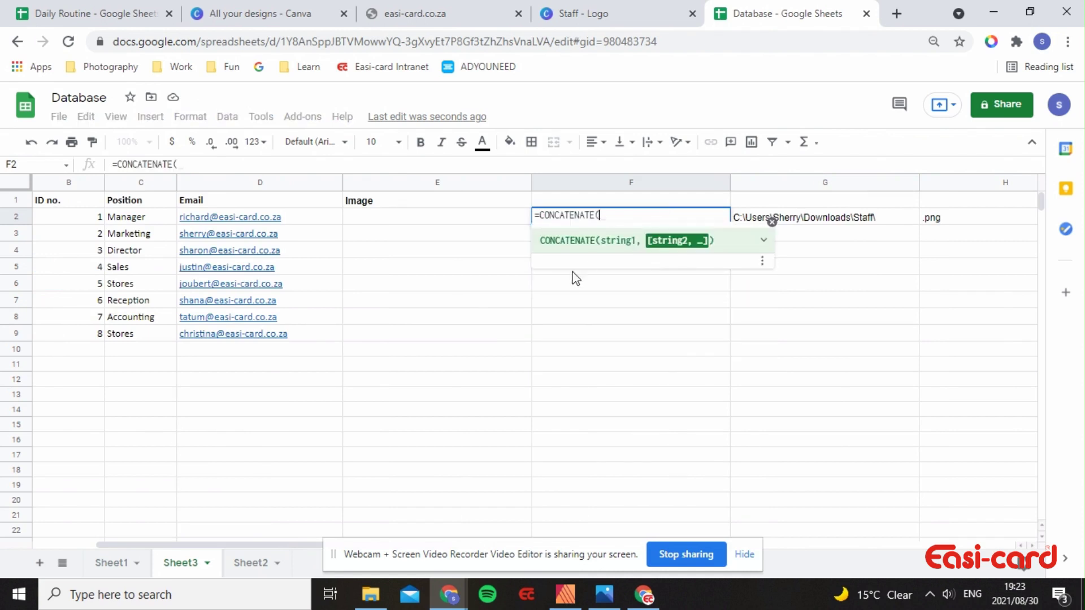
{"action": "left_click", "coordinate": [846, 222]}
{"action": "type", "text": ","}
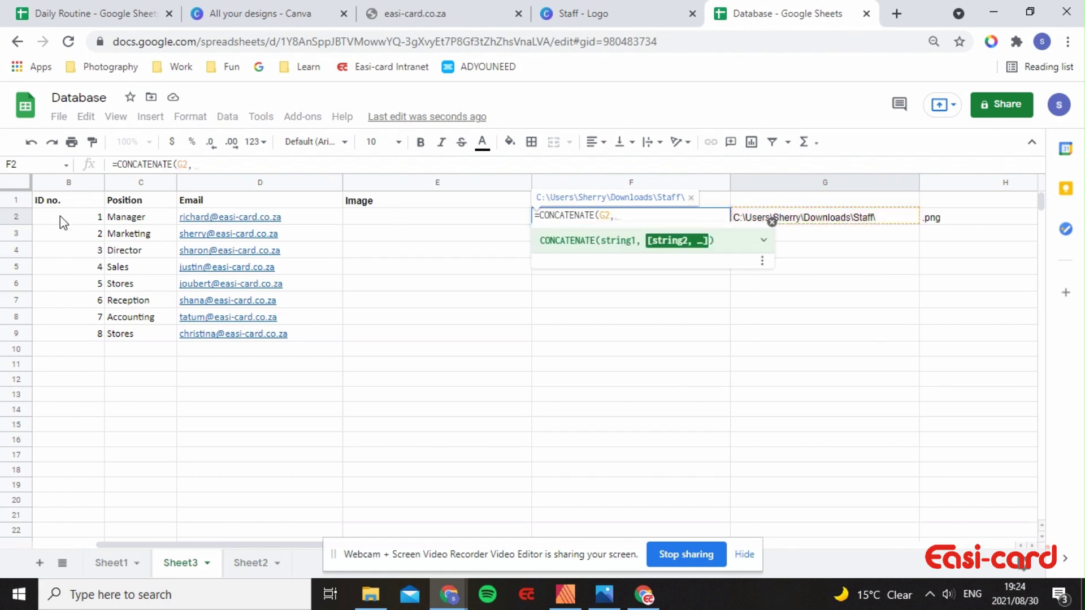
{"action": "left_click", "coordinate": [66, 224]}
{"action": "type", "text": ","}
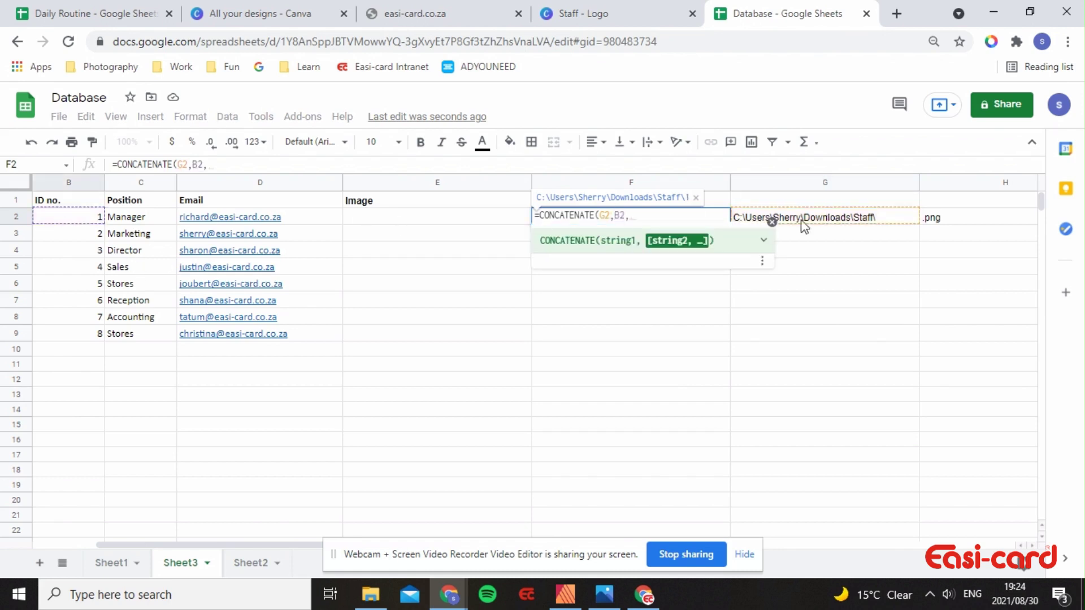
{"action": "left_click", "coordinate": [936, 218]}
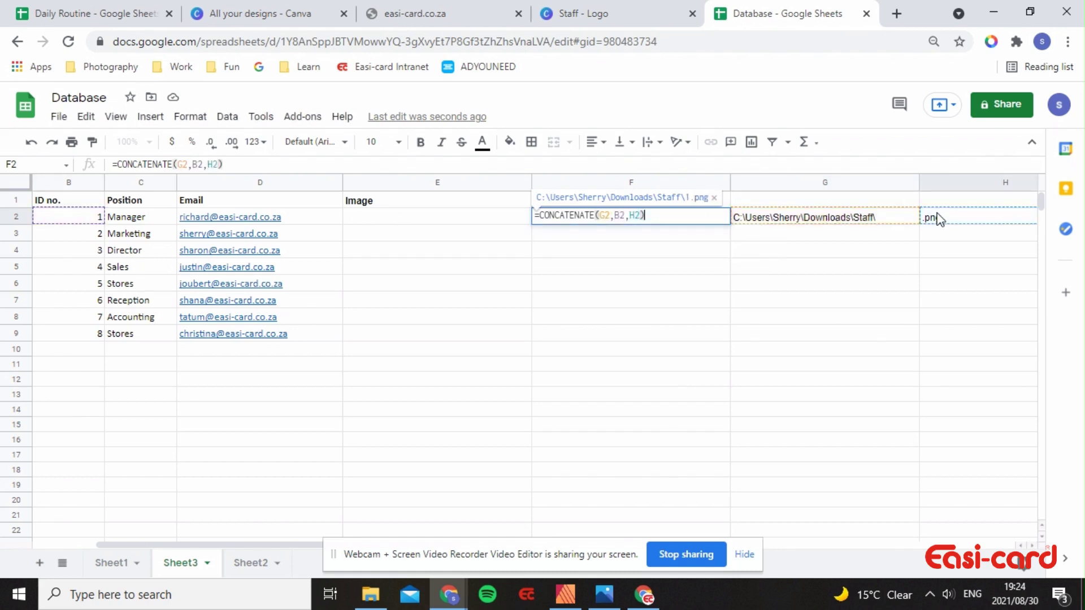
{"action": "key", "text": "Return"}
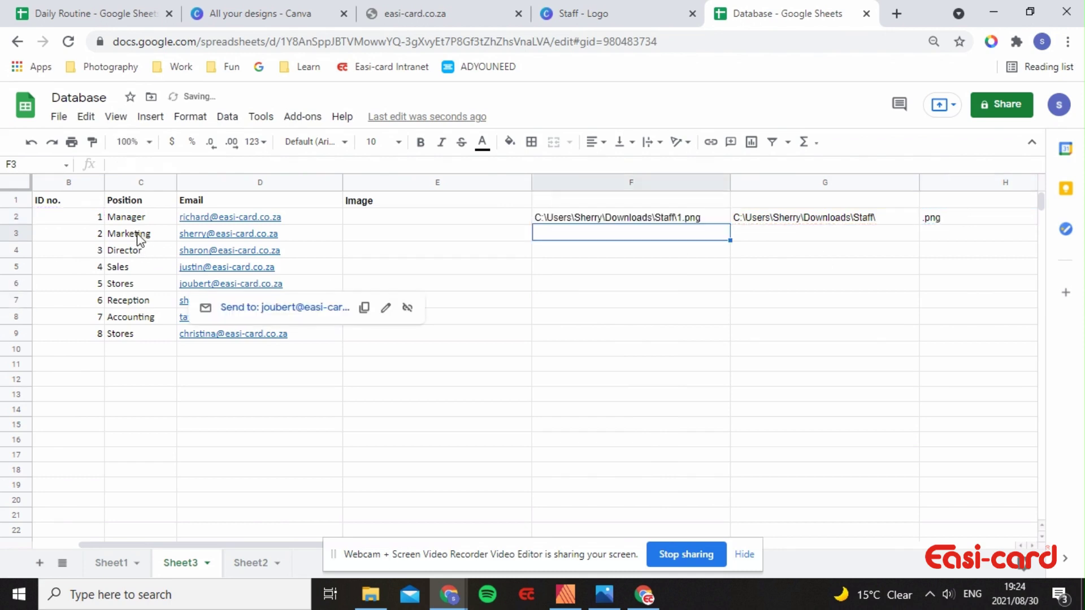
Make the F2 formula =CONCATENATE($G$2,B2,$H$2) with absolute folder and extension references
{"action": "left_click", "coordinate": [687, 220]}
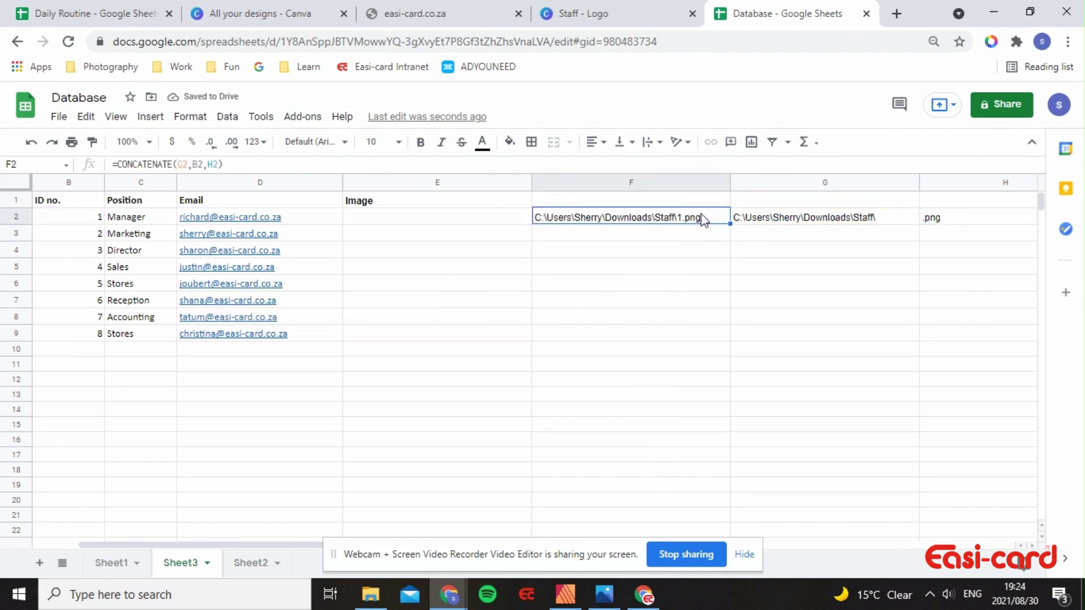
{"action": "double_click", "coordinate": [702, 220]}
{"action": "left_click", "coordinate": [596, 220]}
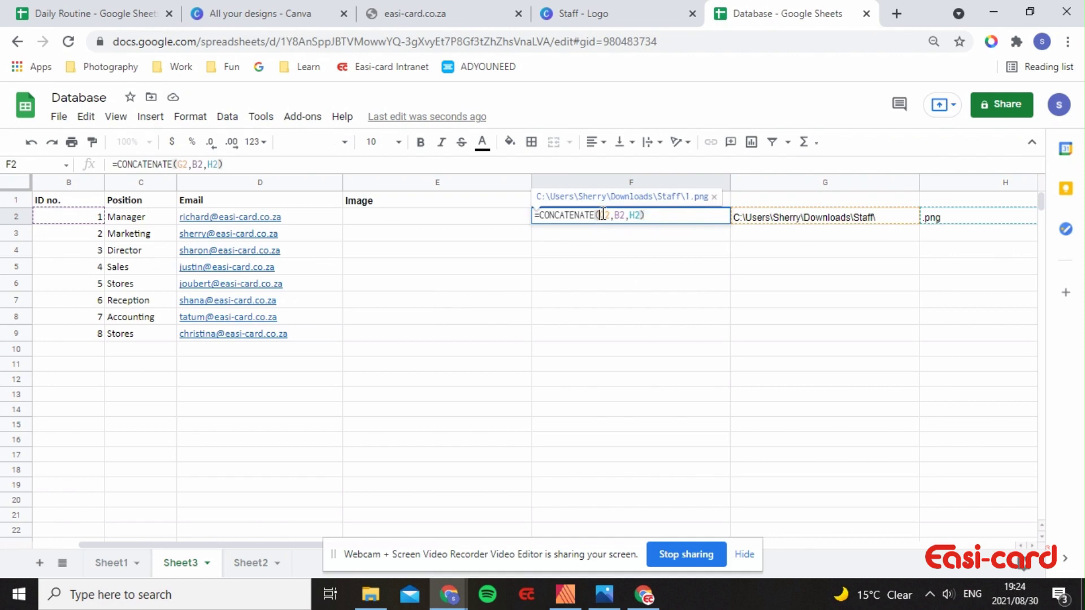
{"action": "type", "text": "$G$"}
{"action": "left_click", "coordinate": [658, 216]}
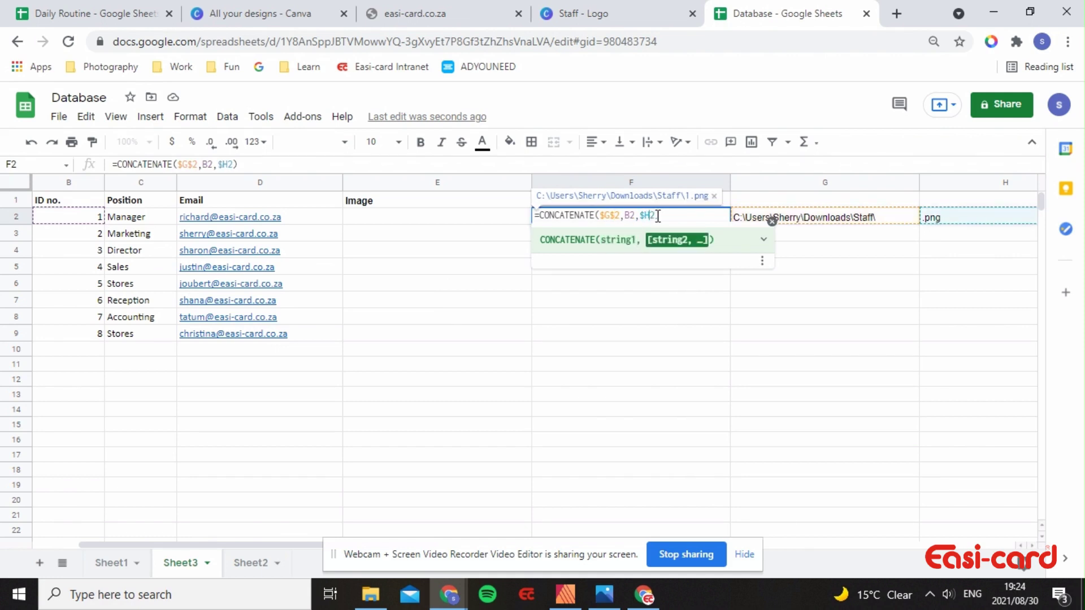
{"action": "type", "text": "$"}
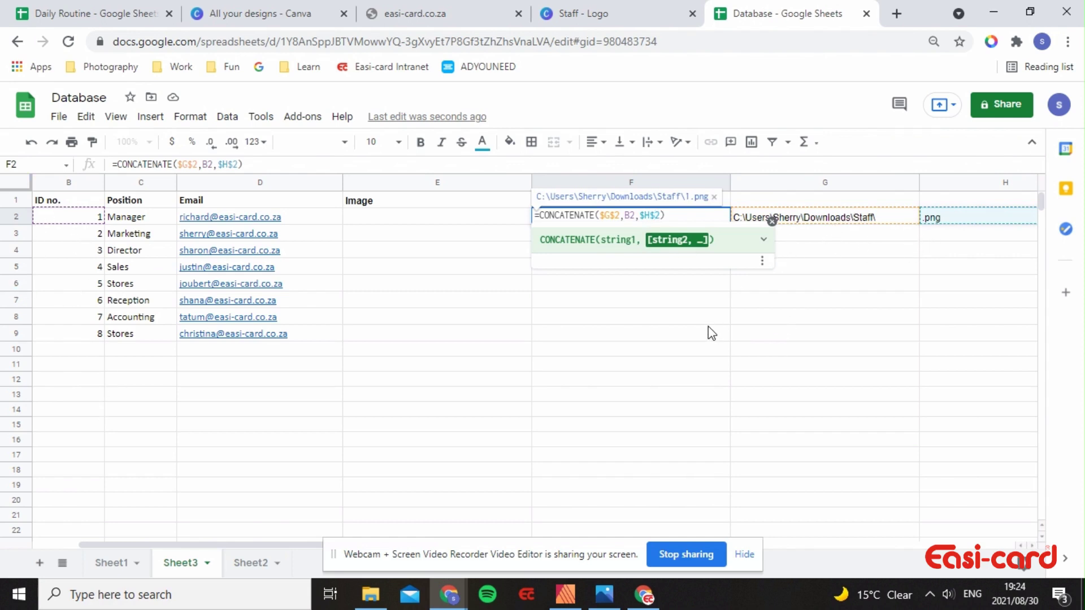
{"action": "key", "text": "Return"}
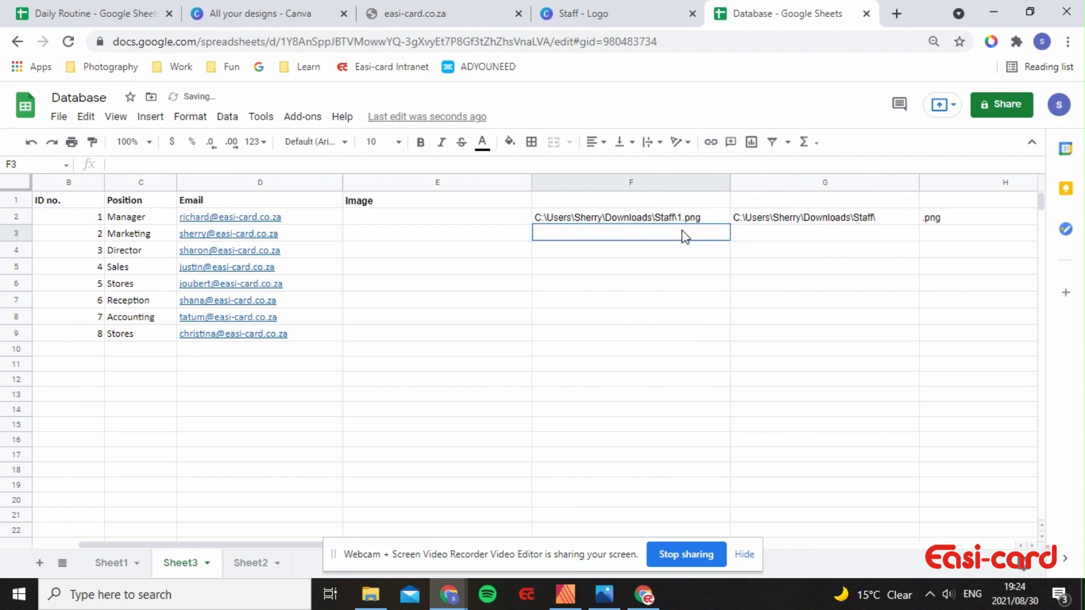
{"action": "left_click", "coordinate": [729, 211]}
Fill the F2 path formula down to F9, producing 1.png through 8.png, and review it
{"action": "left_click_drag", "start_coordinate": [730, 223], "coordinate": [717, 335]}
{"action": "left_click", "coordinate": [792, 337]}
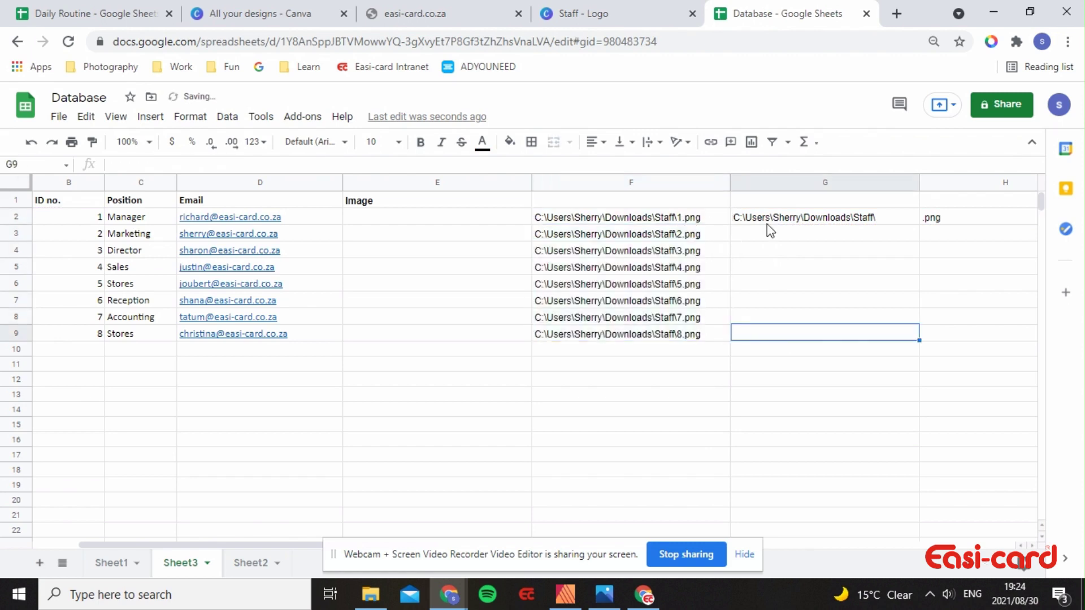
{"action": "left_click", "coordinate": [585, 269]}
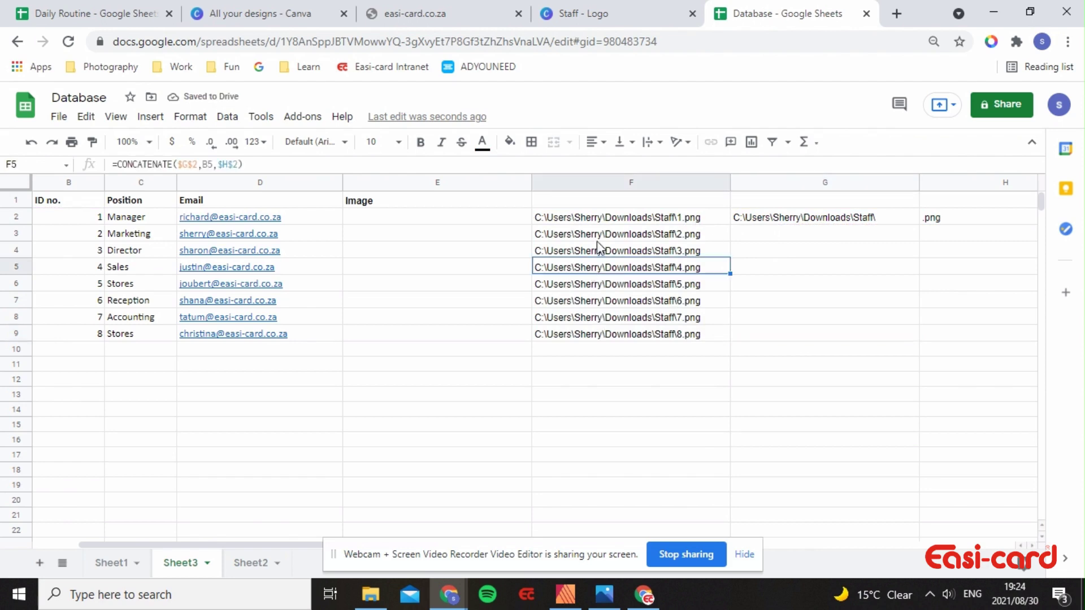
{"action": "double_click", "coordinate": [611, 218]}
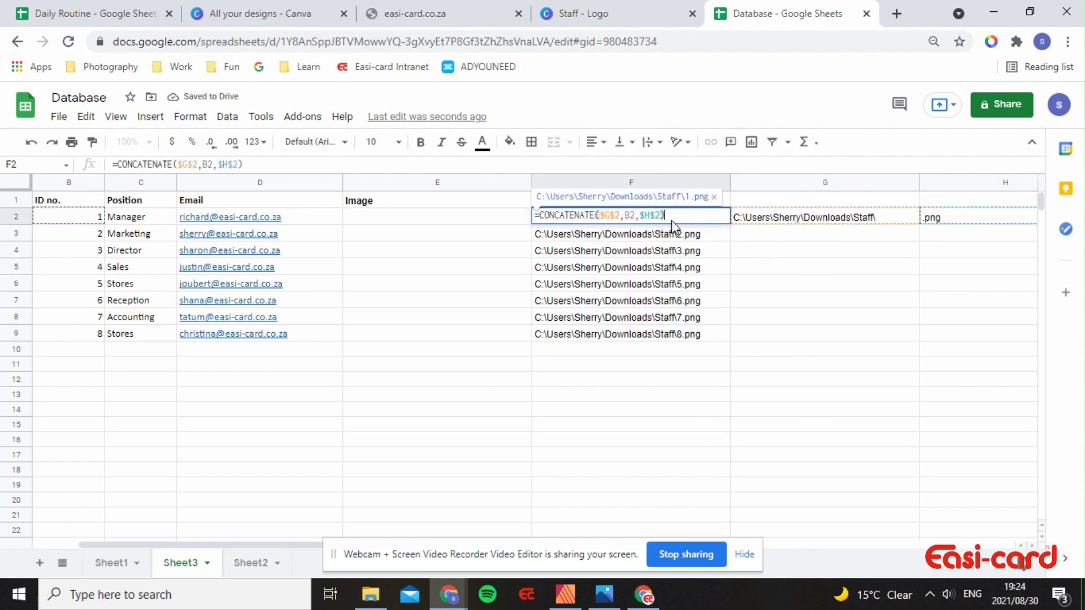
{"action": "left_click", "coordinate": [756, 249]}
{"action": "left_click", "coordinate": [690, 220]}
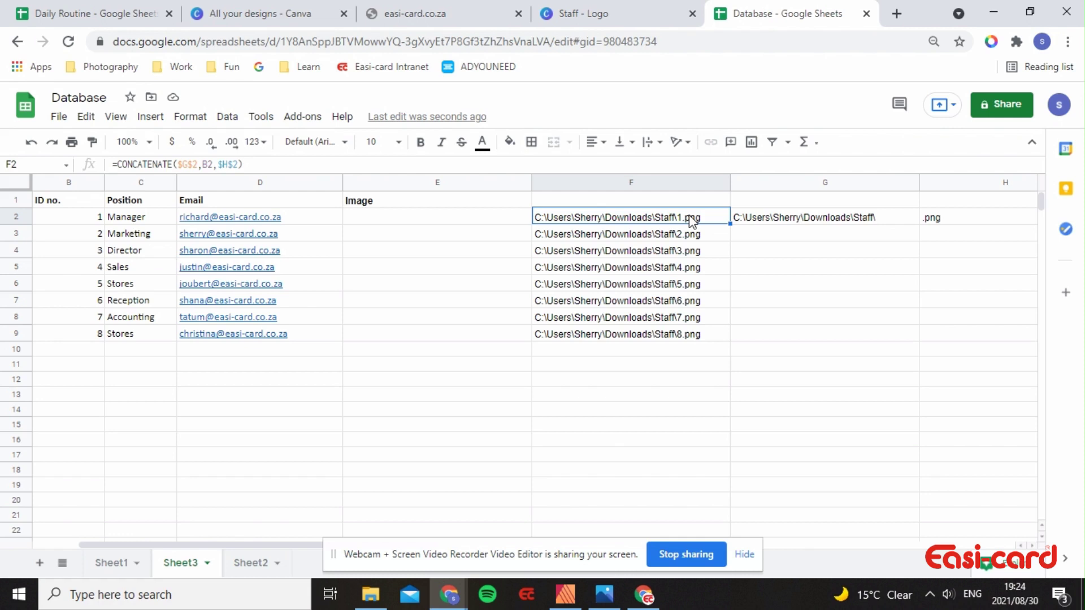
Copy the eight paths from F2:F9 into E2:E9 as plain values
{"action": "key", "text": "ctrl+shift+Down"}
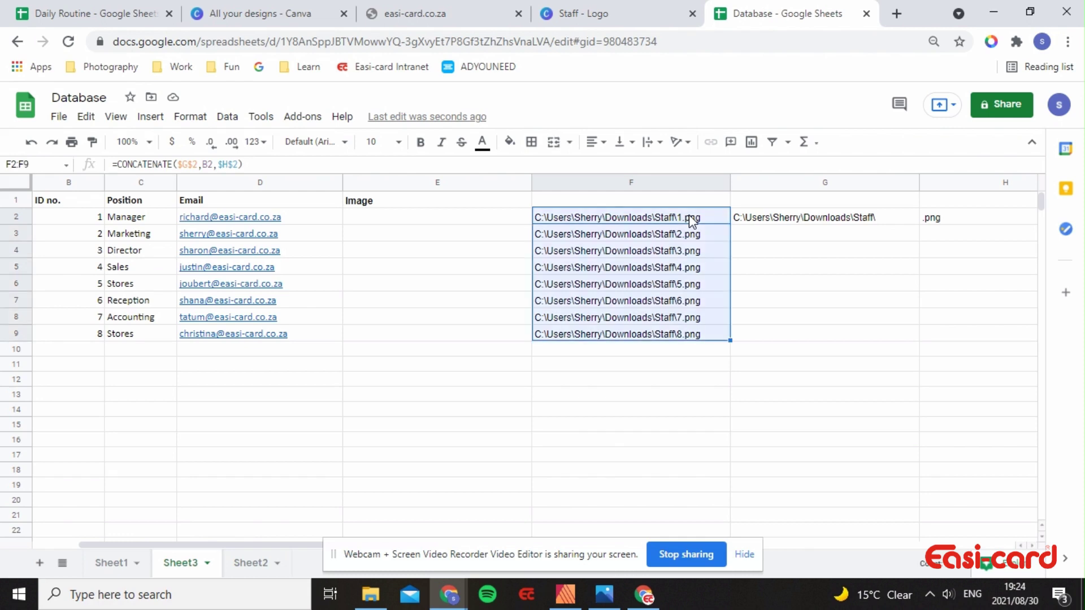
{"action": "key", "text": "ctrl+c"}
{"action": "left_click", "coordinate": [496, 219]}
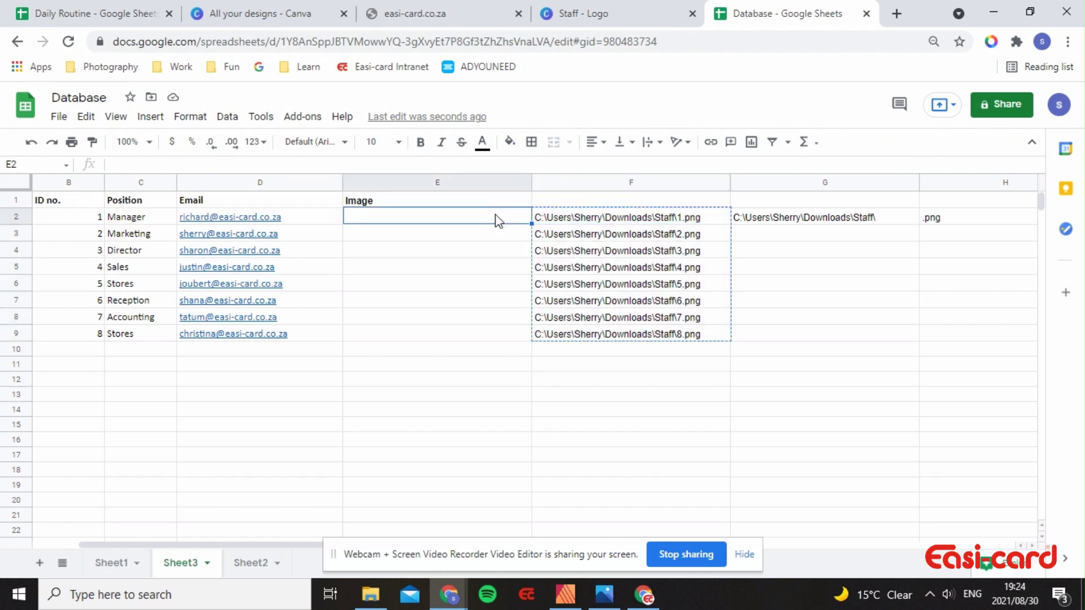
{"action": "key", "text": "ctrl+v"}
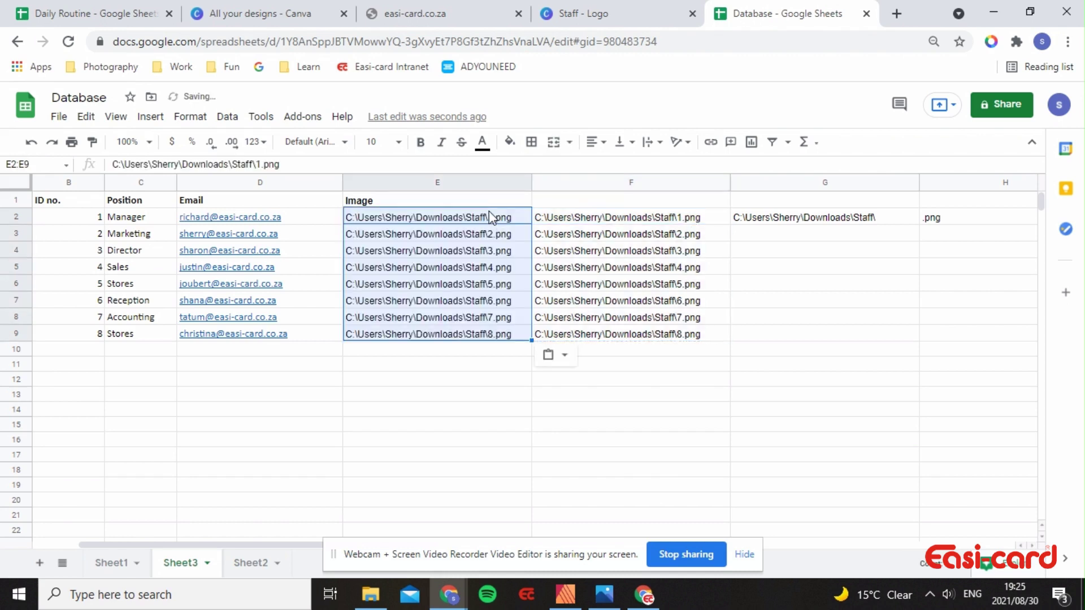
{"action": "double_click", "coordinate": [490, 212]}
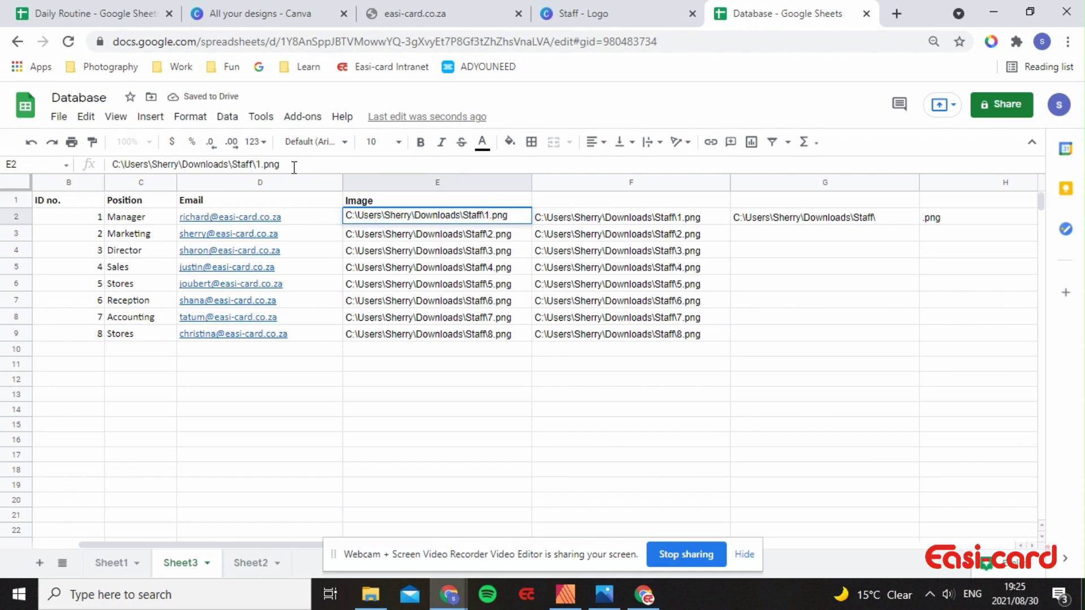
{"action": "left_click_drag", "start_coordinate": [280, 164], "coordinate": [140, 184]}
Clear the helper range F2:H10
{"action": "left_click", "coordinate": [523, 282]}
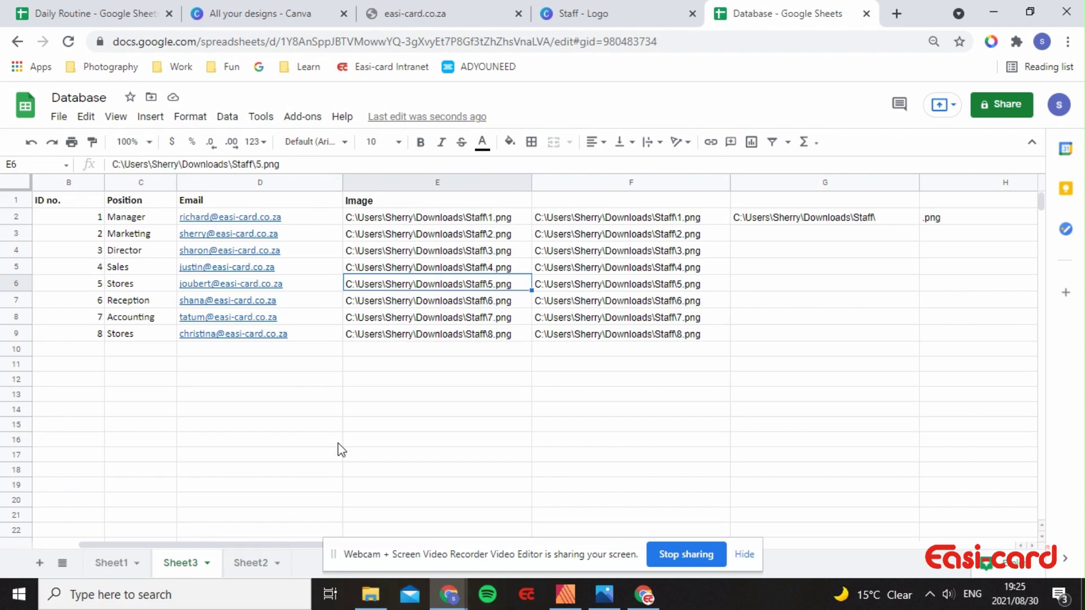
{"action": "left_click_drag", "start_coordinate": [584, 219], "coordinate": [938, 353]}
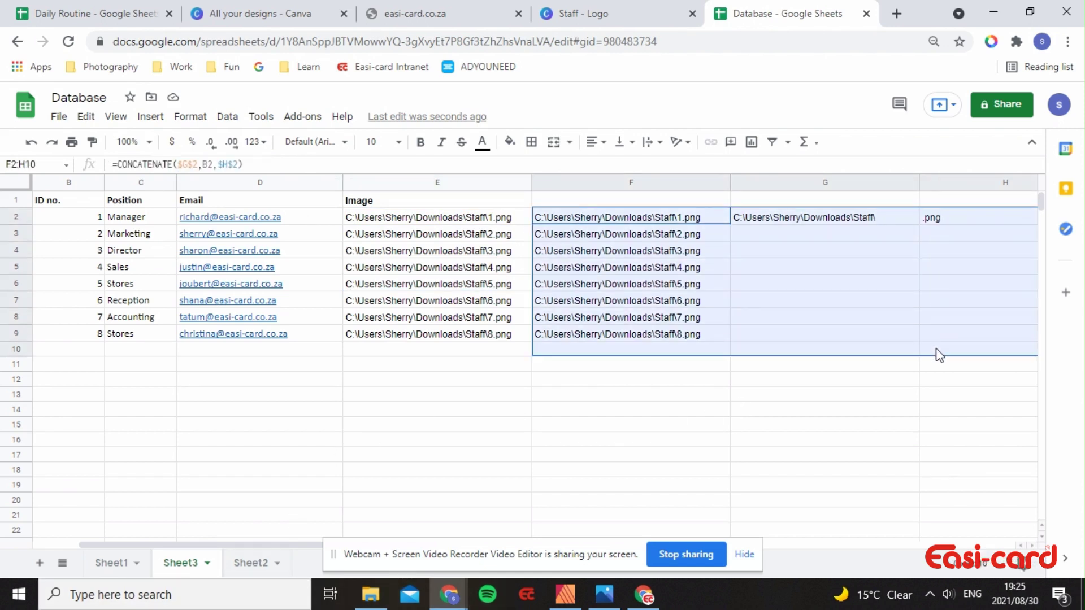
{"action": "key", "text": "Delete"}
{"action": "left_click", "coordinate": [843, 402]}
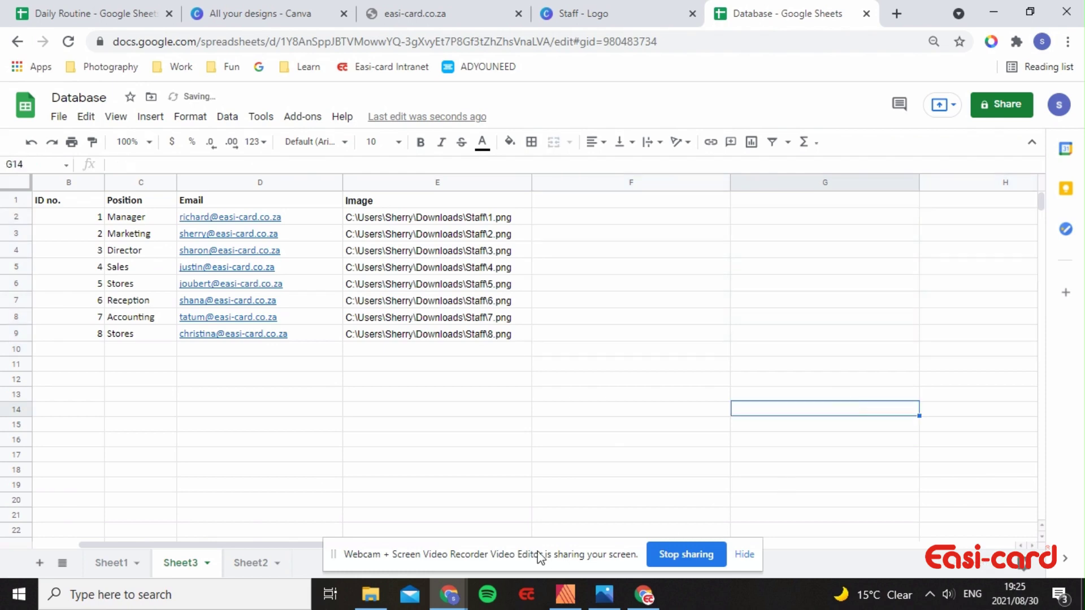
{"action": "left_click_drag", "start_coordinate": [269, 543], "coordinate": [121, 538]}
{"action": "scroll", "coordinate": [268, 389], "scroll_direction": "up", "scroll_amount": 2}
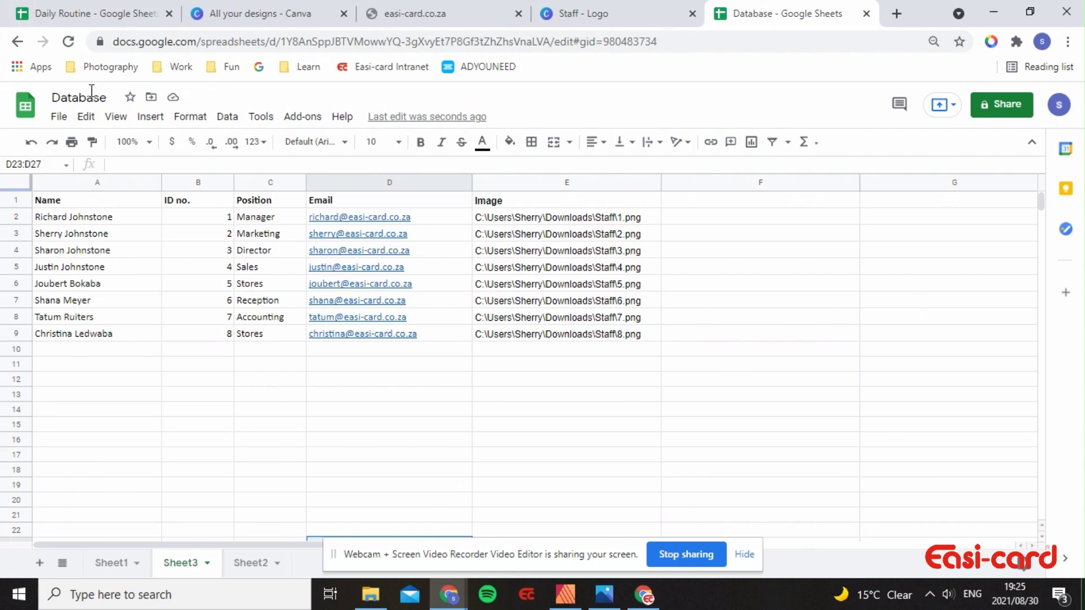
Glance at the spreadsheet's download options, then return to the Affinity Publisher card layout
{"action": "left_click", "coordinate": [60, 117]}
{"action": "mouse_move", "coordinate": [90, 303]}
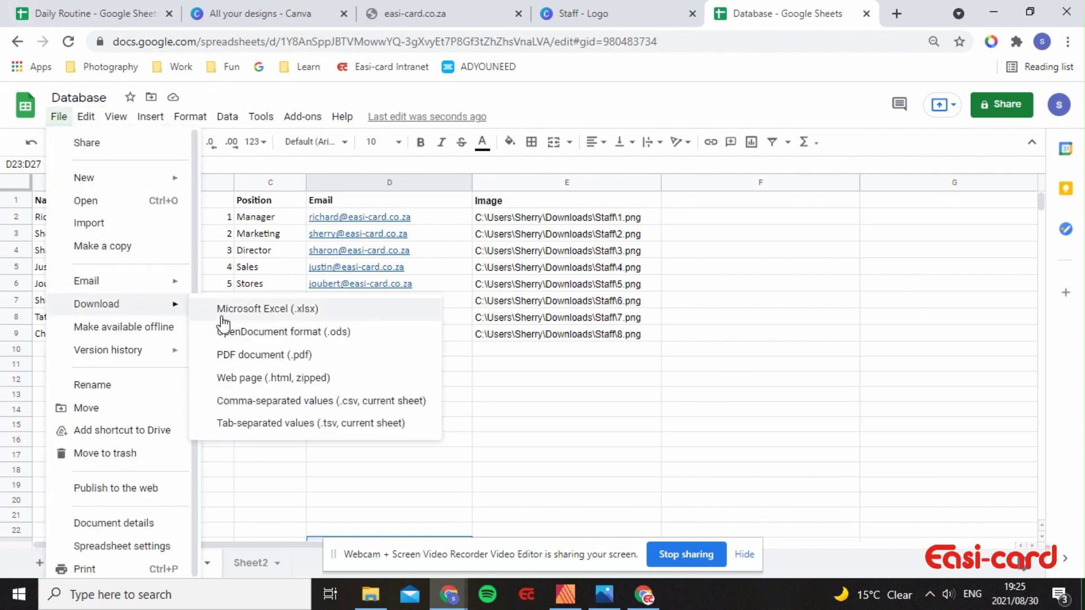
{"action": "left_click", "coordinate": [505, 384]}
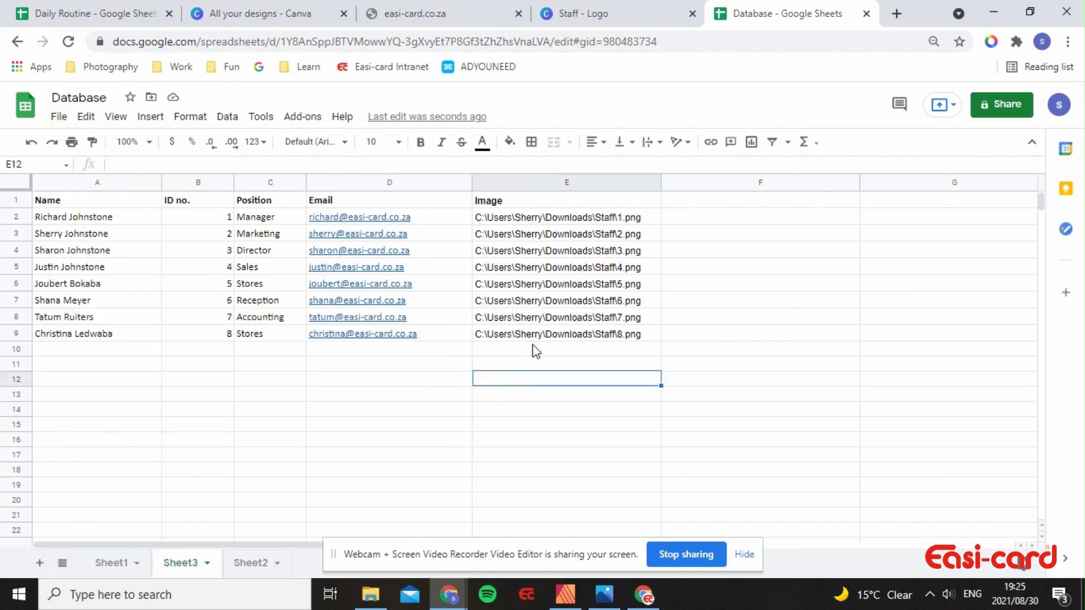
{"action": "left_click", "coordinate": [565, 594]}
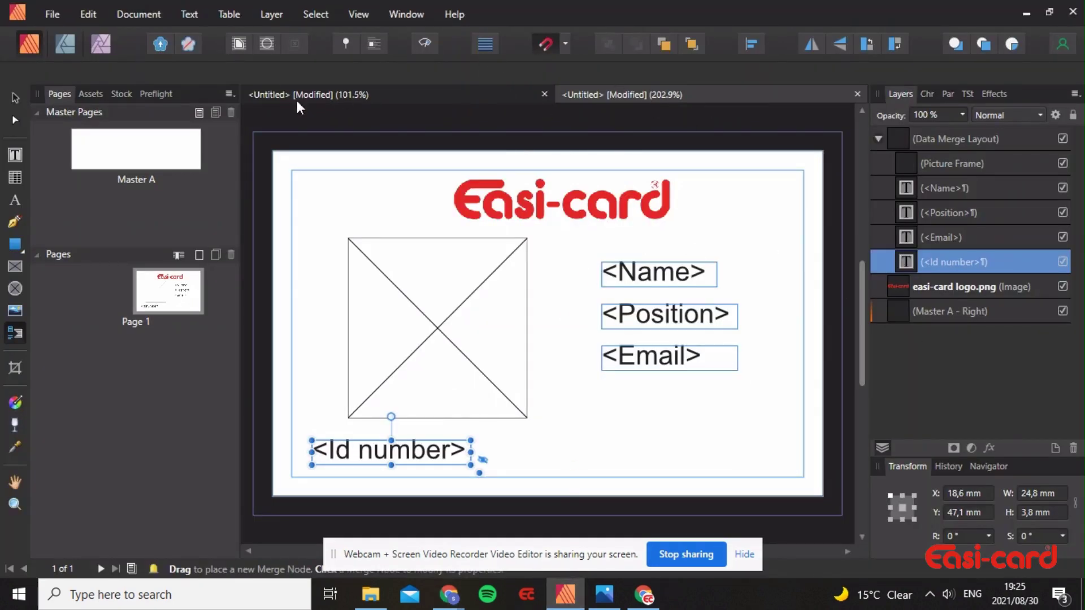
Start a new document with an 86 × 54 mm page
{"action": "left_click", "coordinate": [52, 14]}
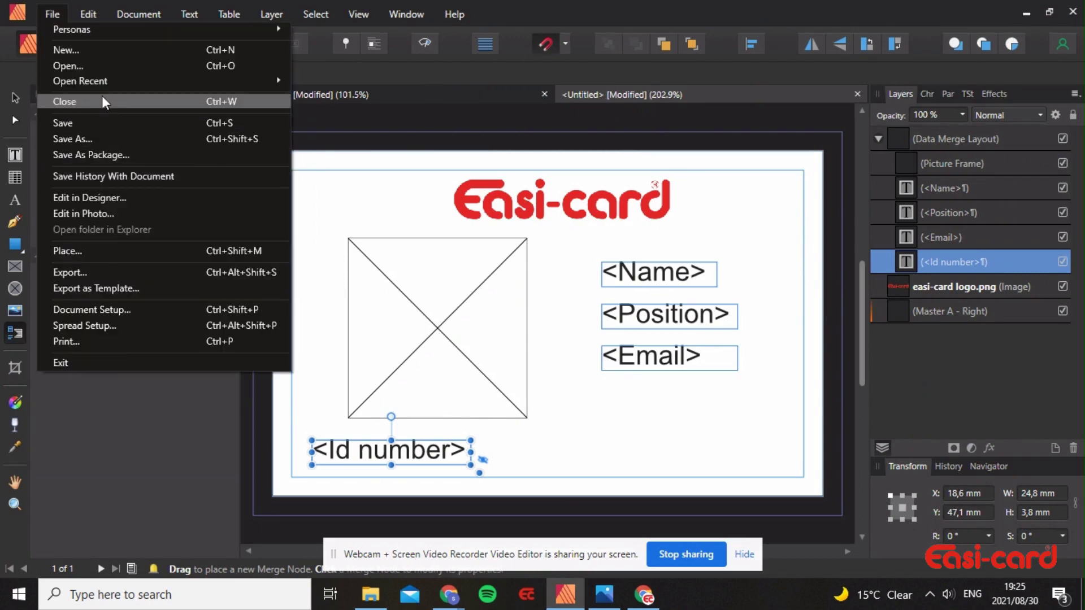
{"action": "key", "text": "Escape"}
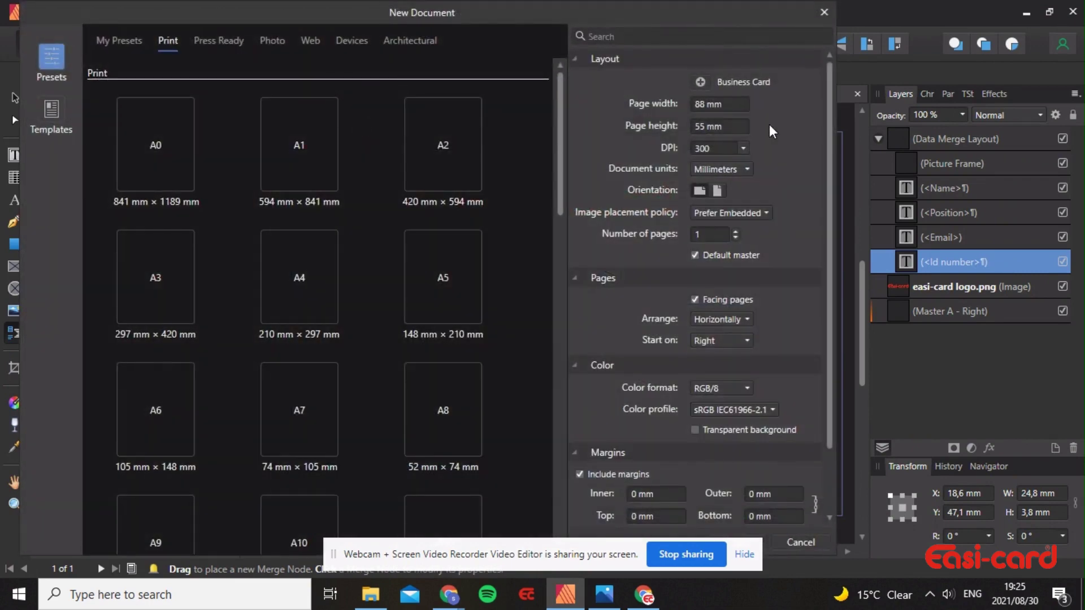
{"action": "scroll", "coordinate": [478, 367], "scroll_direction": "down", "scroll_amount": 5}
{"action": "scroll", "coordinate": [476, 361], "scroll_direction": "down", "scroll_amount": 10}
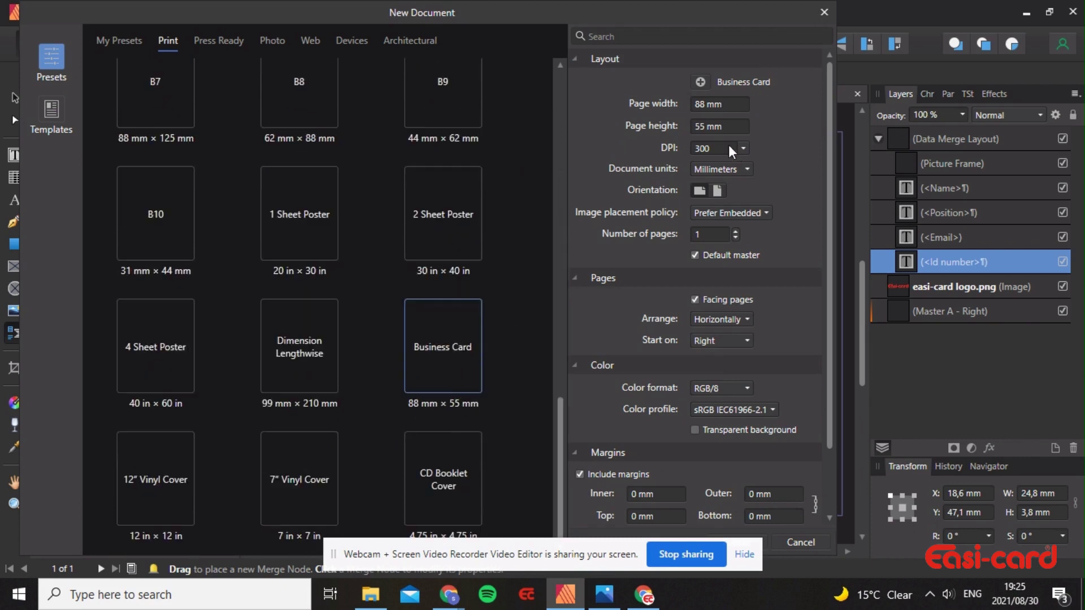
{"action": "left_click", "coordinate": [704, 104]}
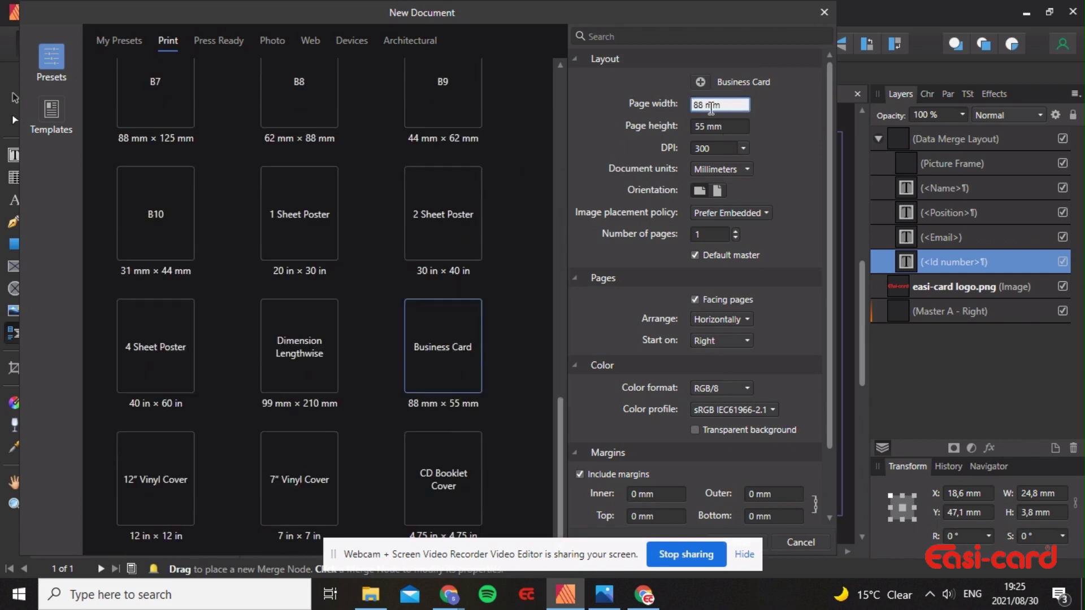
{"action": "type", "text": "6"}
{"action": "key", "text": "Return"}
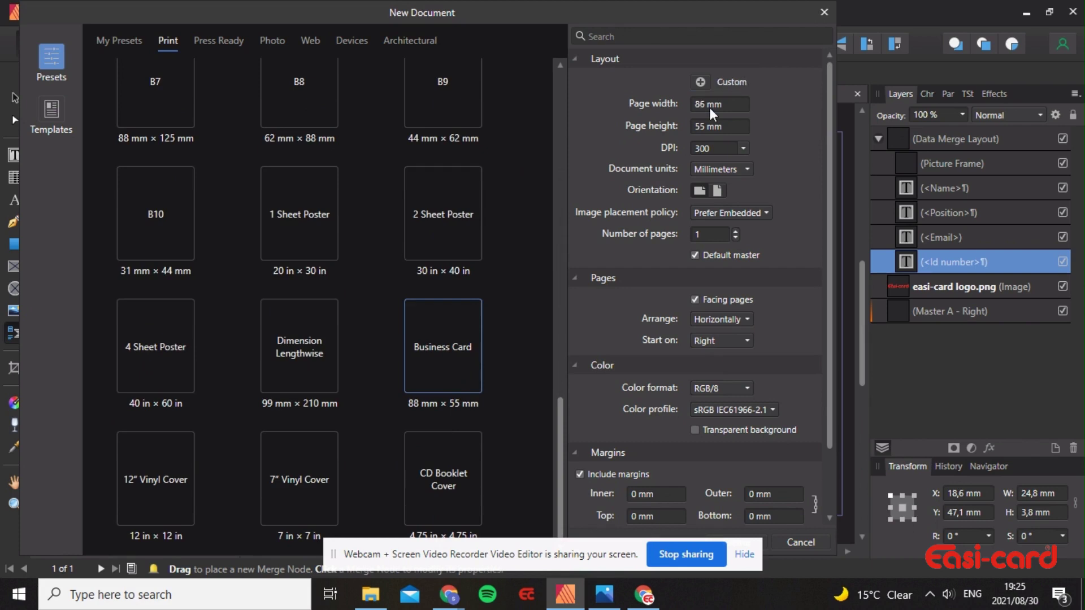
{"action": "left_click", "coordinate": [707, 126]}
{"action": "type", "text": "4"}
{"action": "key", "text": "Return"}
Set CMYK/8 colour format with 3 mm margins and 3 mm bleed on all sides
{"action": "scroll", "coordinate": [738, 343], "scroll_direction": "down", "scroll_amount": 1}
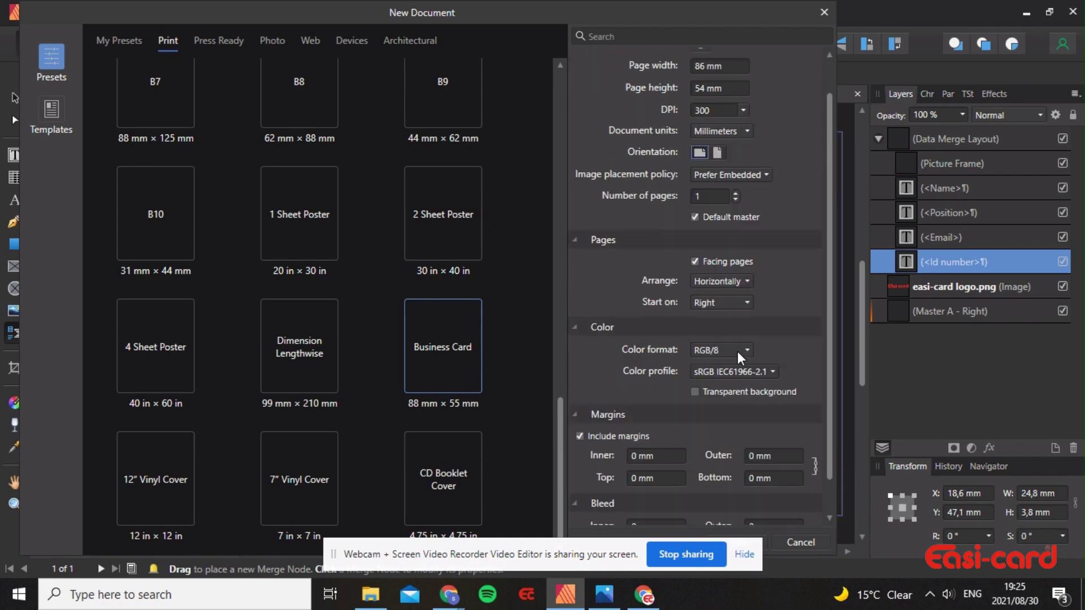
{"action": "left_click", "coordinate": [738, 351]}
{"action": "left_click", "coordinate": [721, 459]}
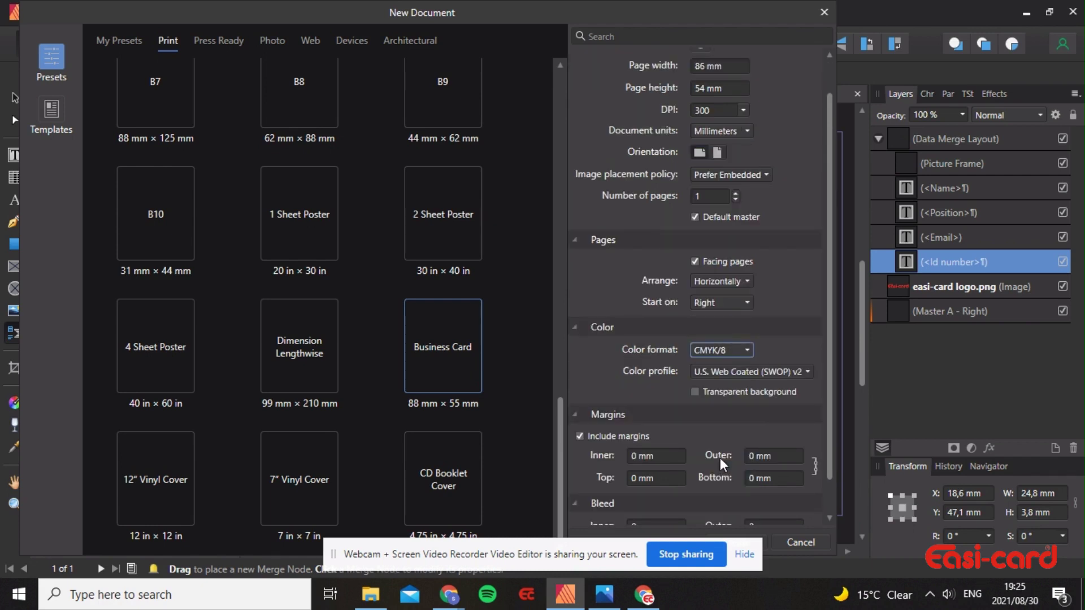
{"action": "scroll", "coordinate": [771, 446], "scroll_direction": "down", "scroll_amount": 1}
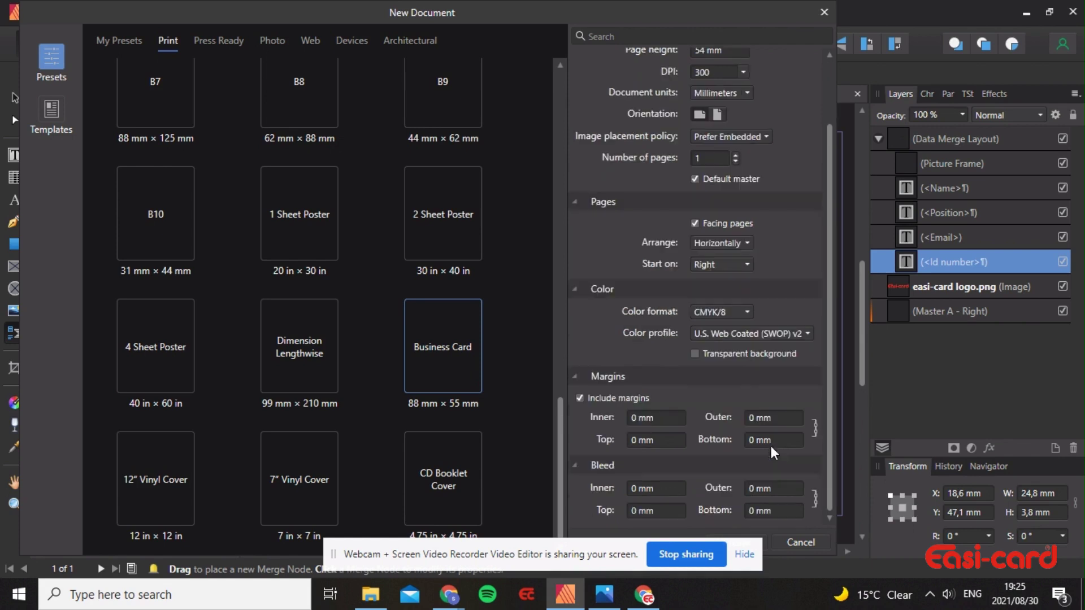
{"action": "left_click", "coordinate": [642, 418]}
{"action": "type", "text": "3"}
{"action": "key", "text": "Return"}
{"action": "left_click", "coordinate": [650, 487]}
{"action": "type", "text": "3"}
{"action": "key", "text": "Return"}
{"action": "left_click_drag", "start_coordinate": [753, 5], "coordinate": [836, 18]}
Create the card document and draw a square picture frame on its left side
{"action": "left_click", "coordinate": [829, 544]}
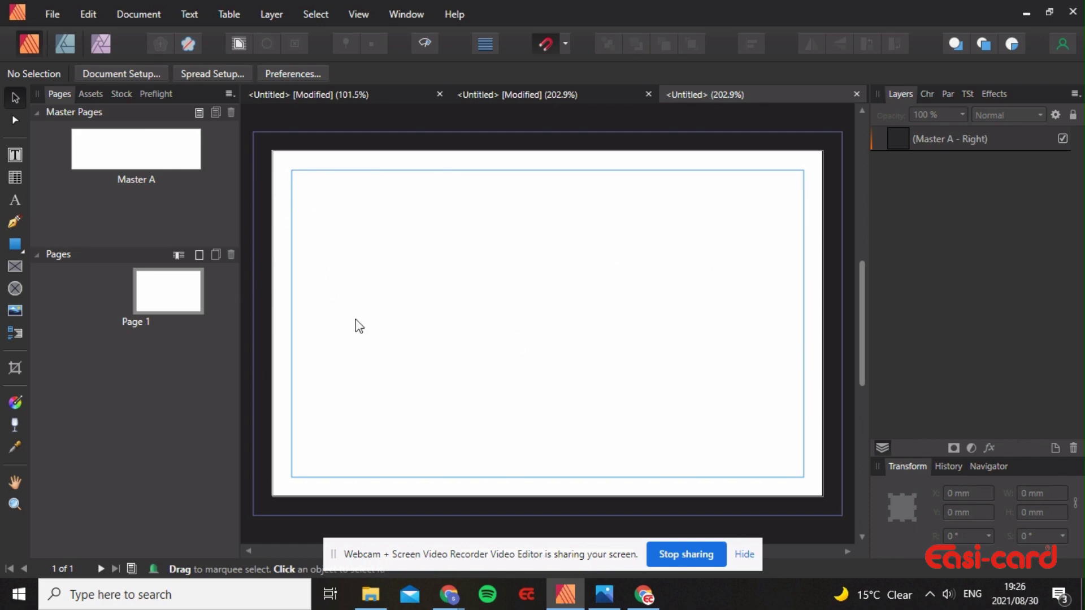
{"action": "left_click", "coordinate": [15, 268]}
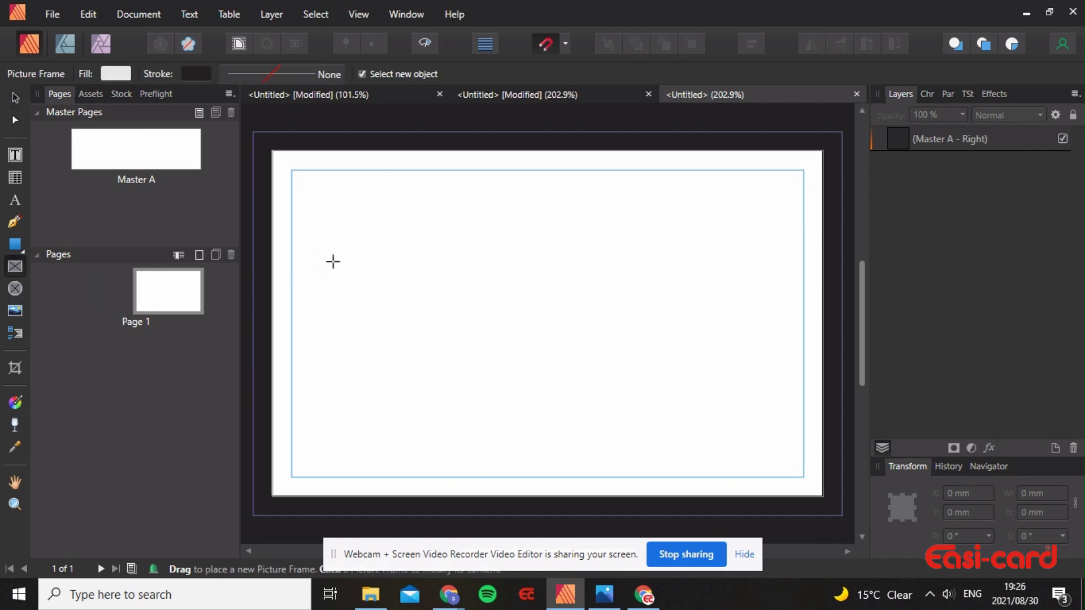
{"action": "left_click_drag", "start_coordinate": [307, 252], "coordinate": [456, 400]}
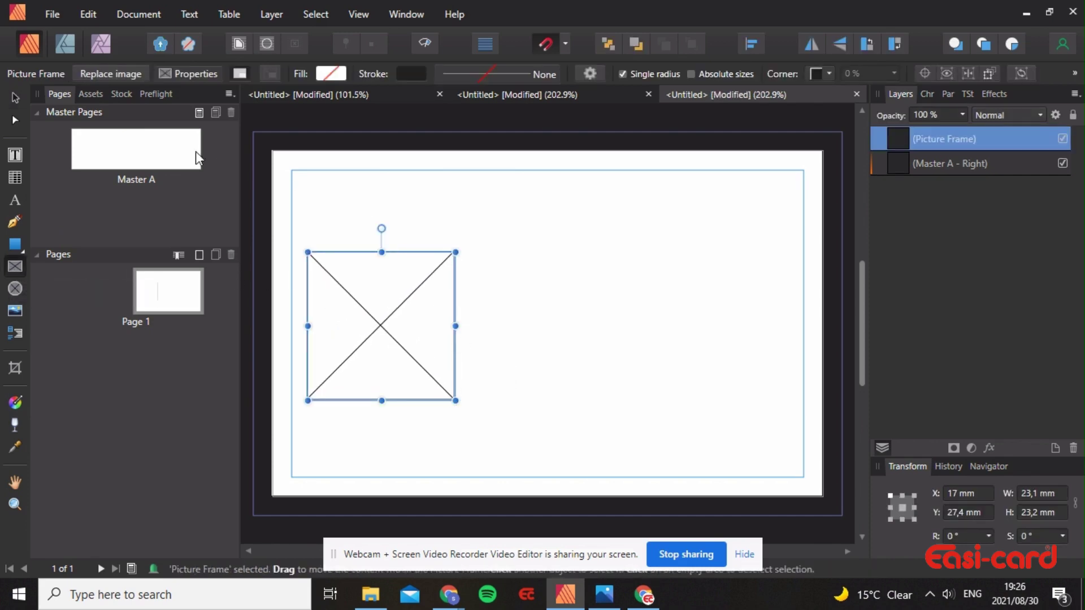
Copy the Easi-card logo image from Photos
{"action": "left_click", "coordinate": [605, 594]}
{"action": "right_click", "coordinate": [589, 388]}
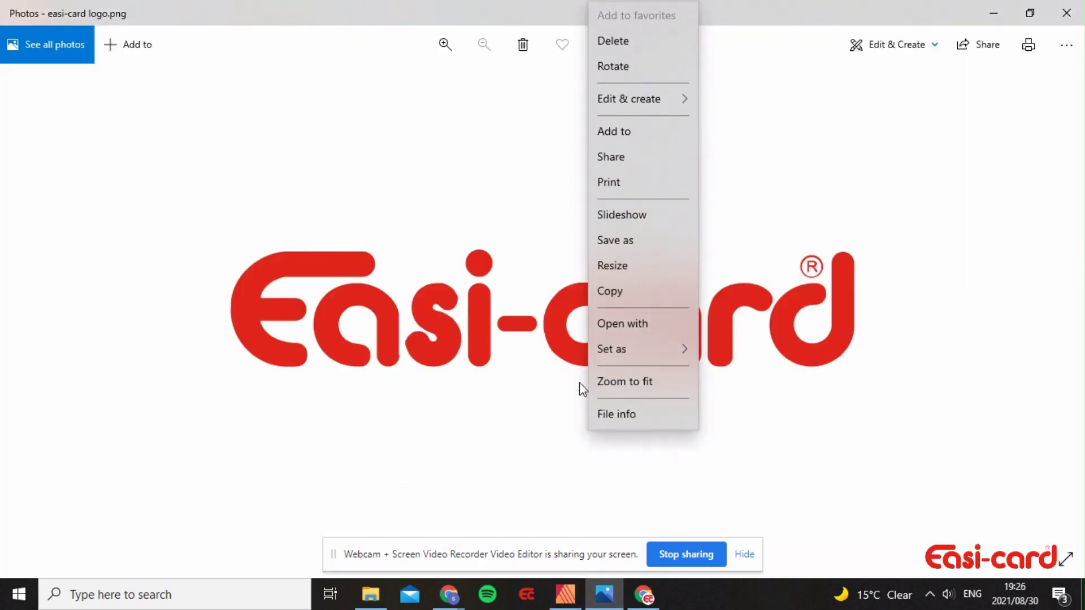
{"action": "left_click", "coordinate": [609, 293]}
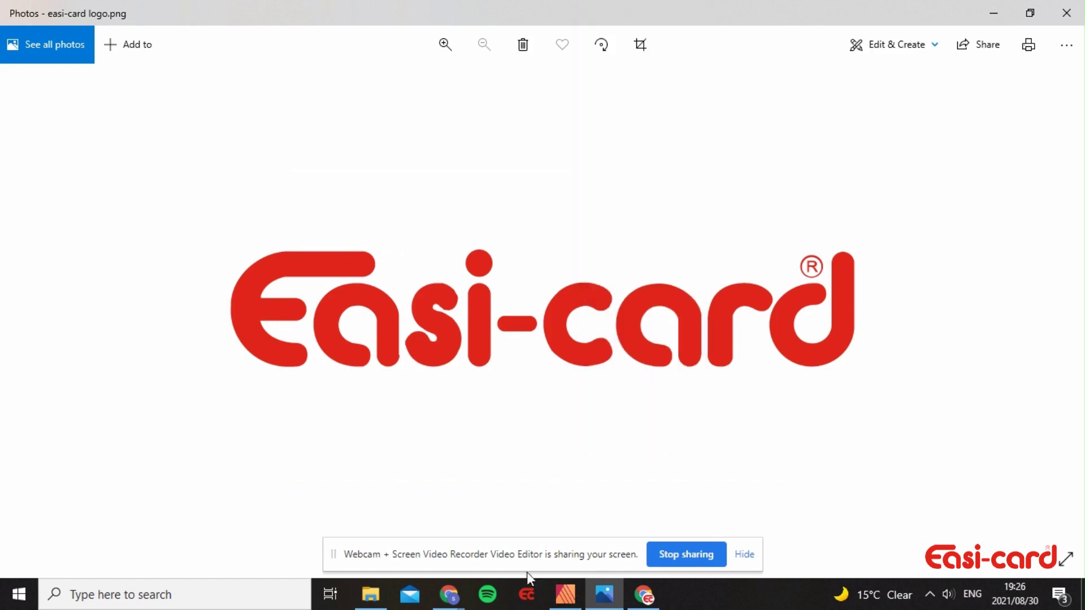
{"action": "left_click", "coordinate": [445, 602]}
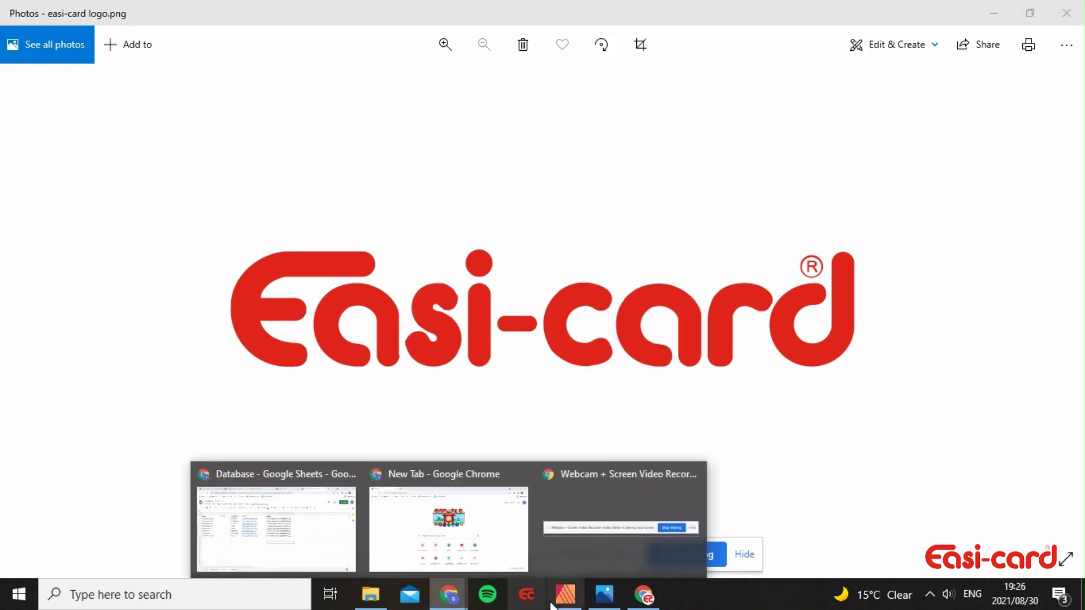
{"action": "left_click", "coordinate": [565, 594]}
Paste the Easi-card logo, shrink it to 29.4 × 5.5 mm, and centre it at the card's top
{"action": "key", "text": "ctrl+v"}
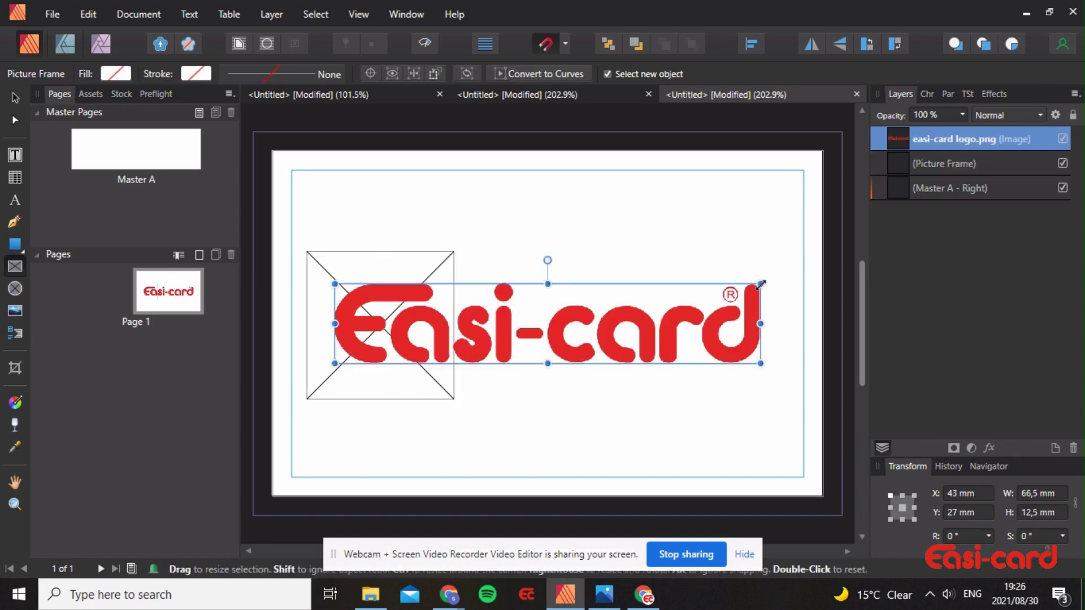
{"action": "left_click_drag", "start_coordinate": [760, 283], "coordinate": [642, 306]}
{"action": "left_click", "coordinate": [15, 96]}
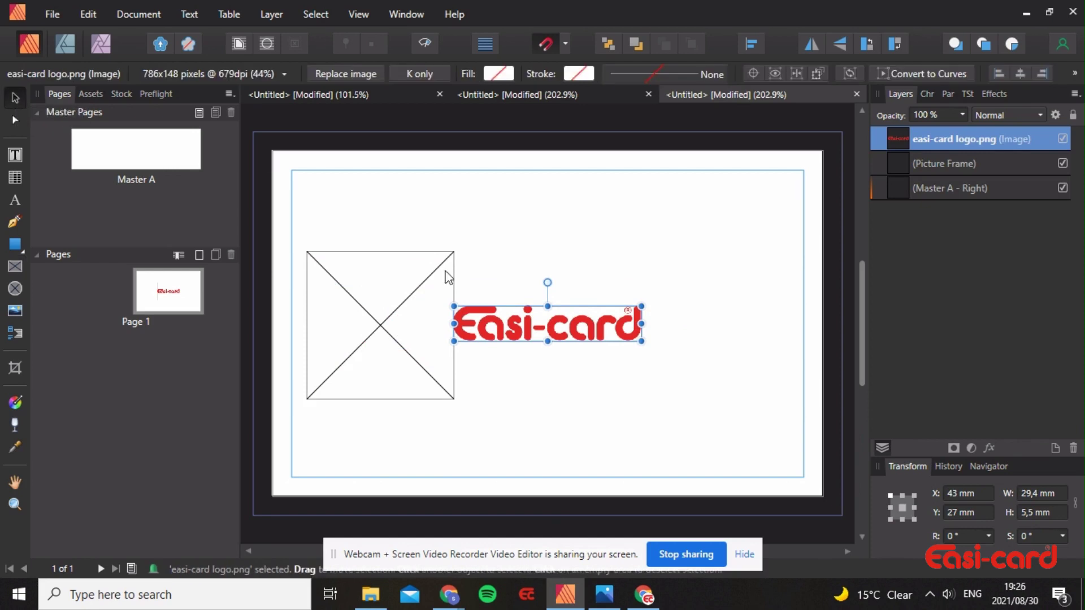
{"action": "left_click_drag", "start_coordinate": [563, 308], "coordinate": [566, 218]}
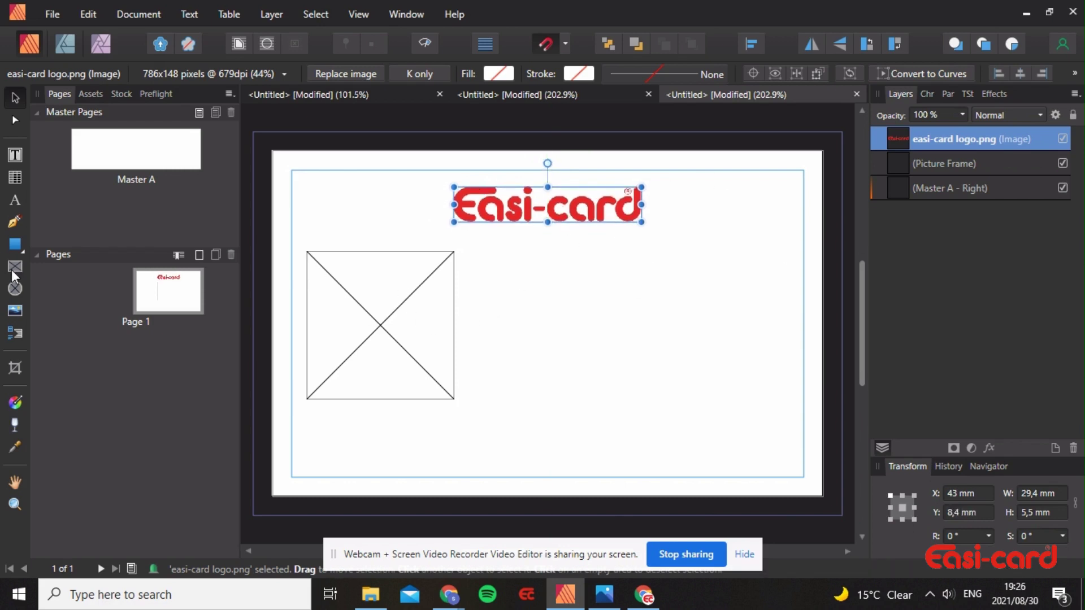
{"action": "mouse_move", "coordinate": [449, 593]}
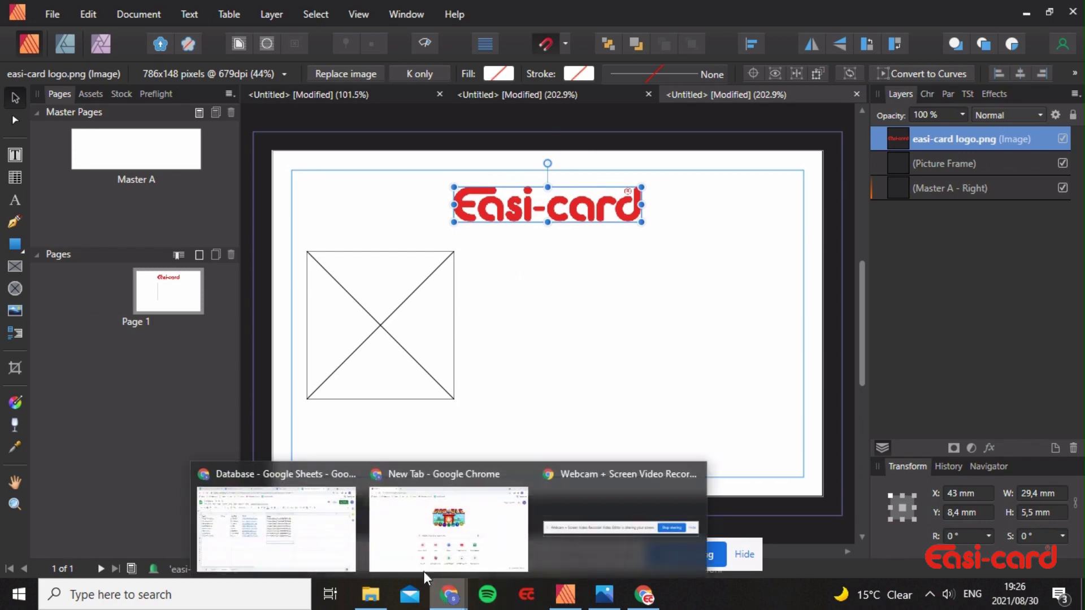
{"action": "left_click", "coordinate": [327, 525]}
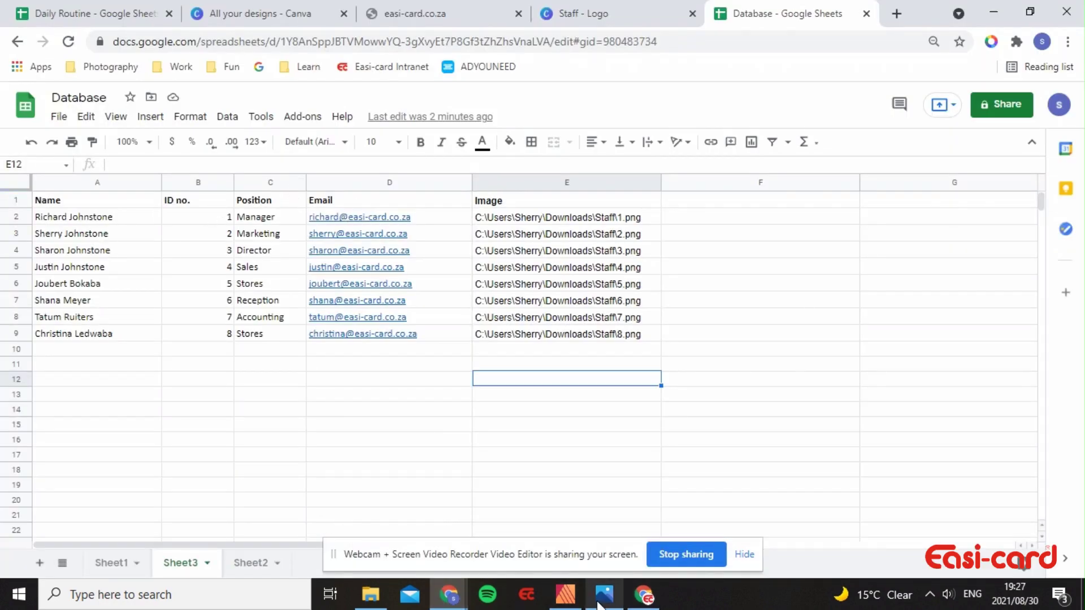
{"action": "left_click", "coordinate": [566, 595]}
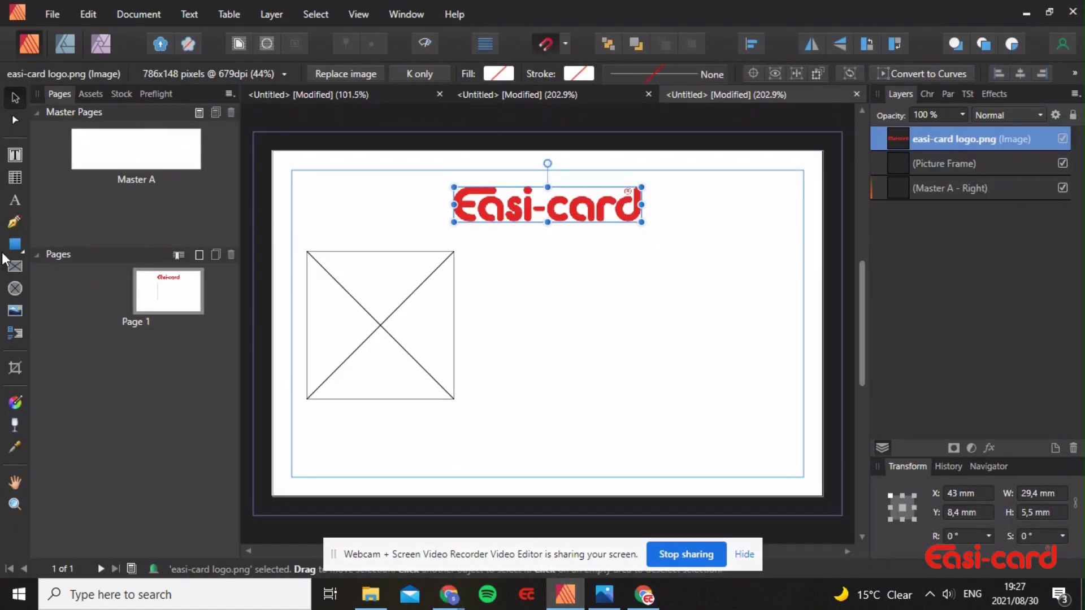
Draw a text frame right of the picture frame containing '<Name>'
{"action": "left_click", "coordinate": [14, 154]}
{"action": "left_click_drag", "start_coordinate": [533, 262], "coordinate": [676, 308]}
{"action": "type", "text": "<name>"}
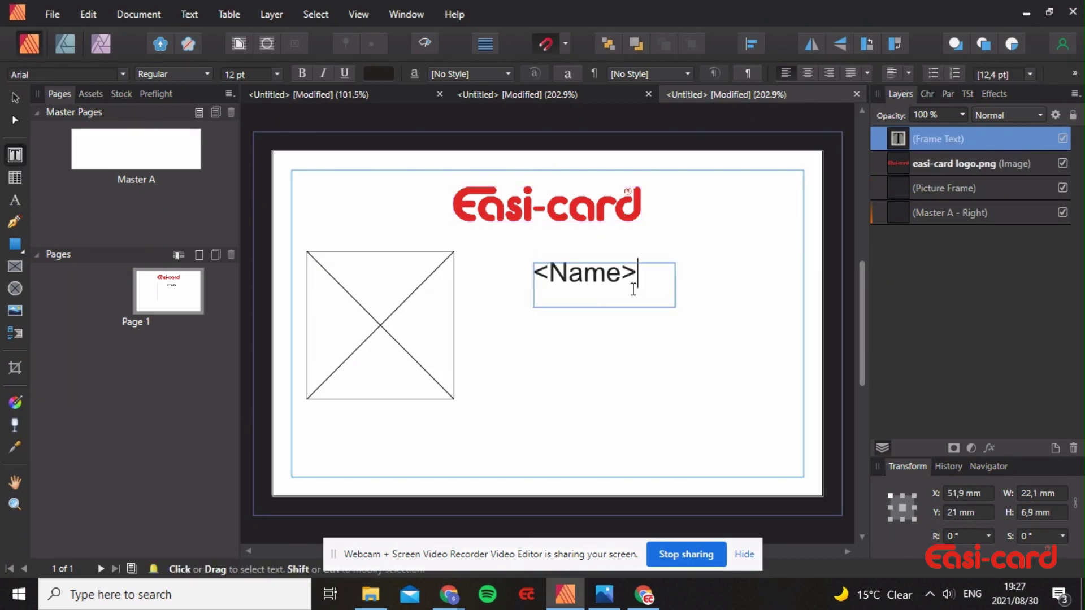
{"action": "key", "text": "Escape"}
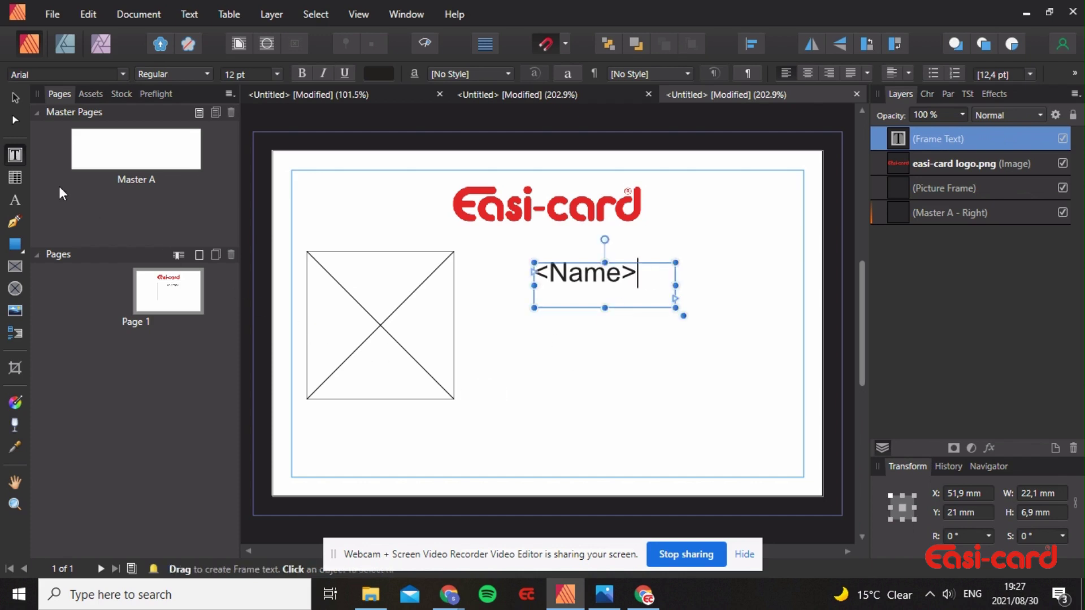
Scale the <Name> text down to 10.7 pt and duplicate the frame below
{"action": "left_click", "coordinate": [23, 102]}
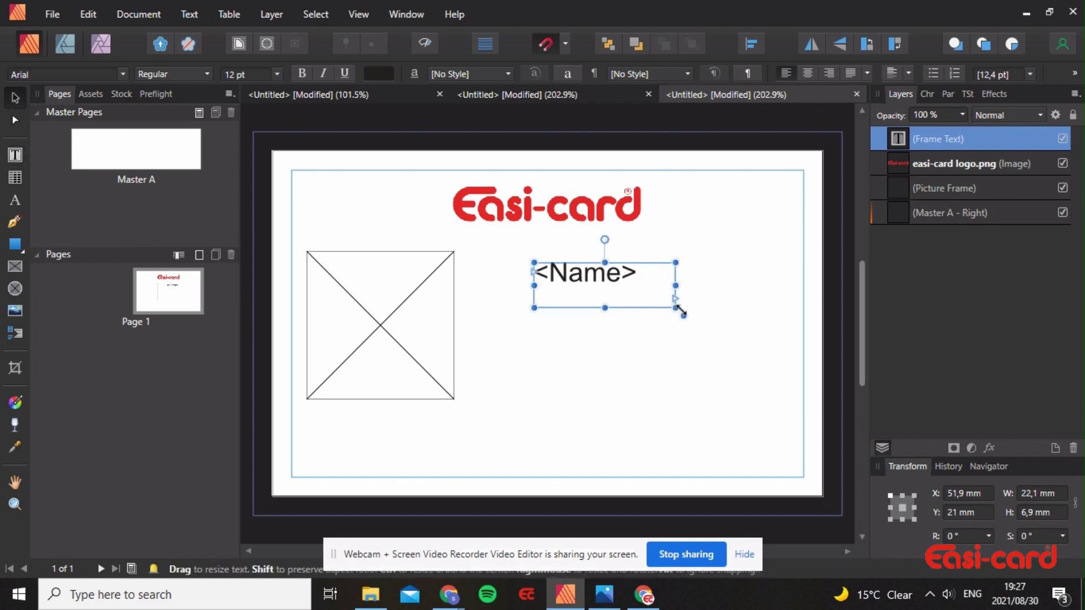
{"action": "left_click_drag", "start_coordinate": [680, 310], "coordinate": [591, 319]}
{"action": "key", "text": "ctrl+j"}
Change the copy's text to '<Position>' and widen its frame
{"action": "double_click", "coordinate": [594, 316]}
{"action": "type", "text": "<"}
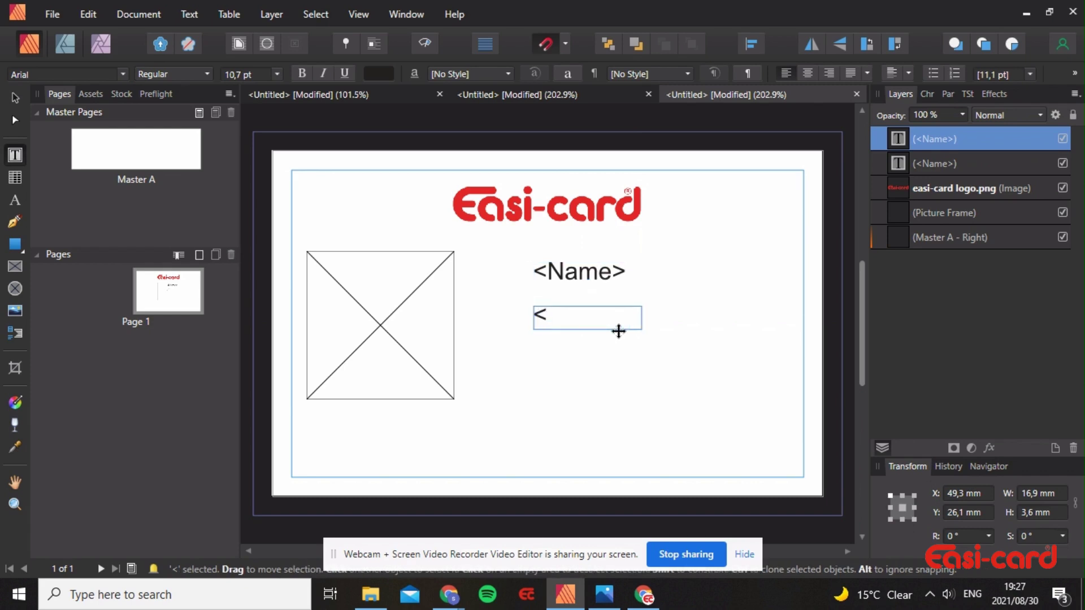
{"action": "type", "text": "position"}
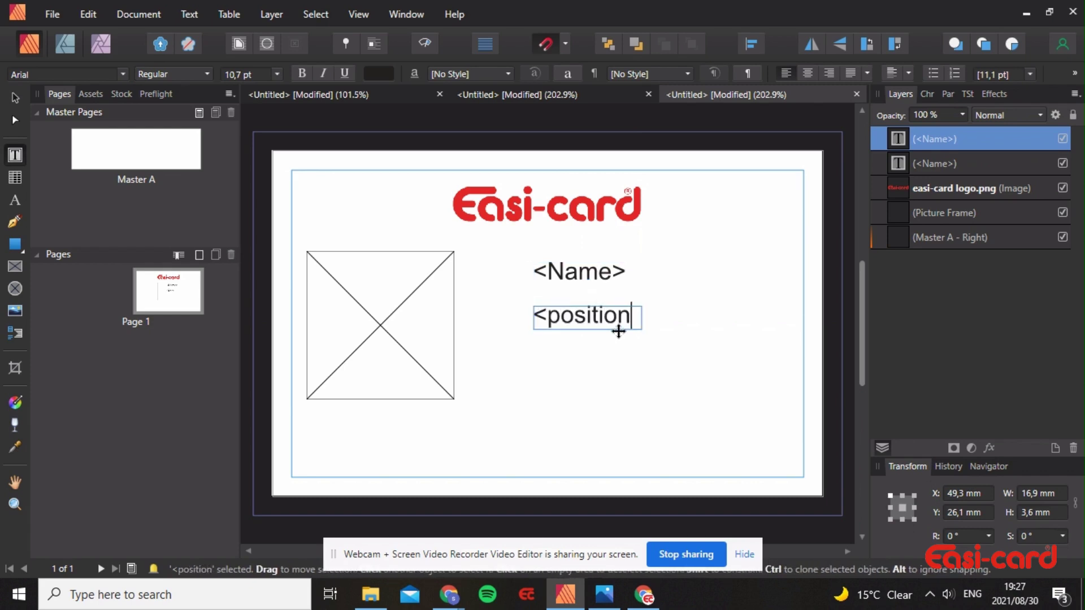
{"action": "type", "text": ">"}
{"action": "mouse_move", "coordinate": [643, 330]}
{"action": "left_mouse_down"}
{"action": "mouse_move", "coordinate": [696, 329]}
{"action": "mouse_move", "coordinate": [663, 330]}
{"action": "left_mouse_up"}
{"action": "left_click", "coordinate": [702, 358]}
{"action": "left_click", "coordinate": [650, 327]}
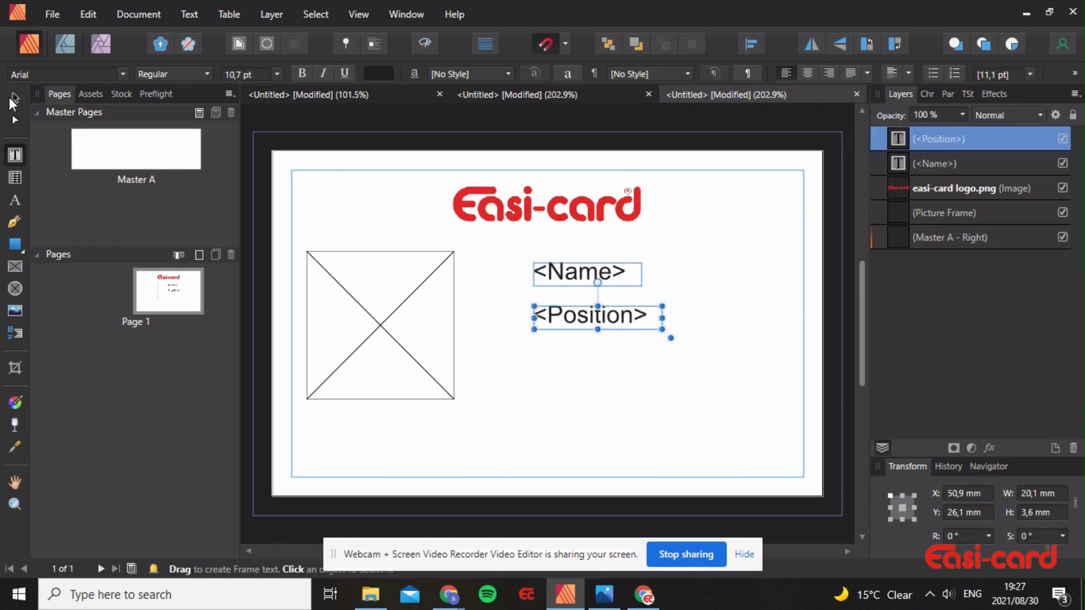
Duplicate the <Position> frame below it and change the copy's text to '<Email>'
{"action": "left_click", "coordinate": [14, 98]}
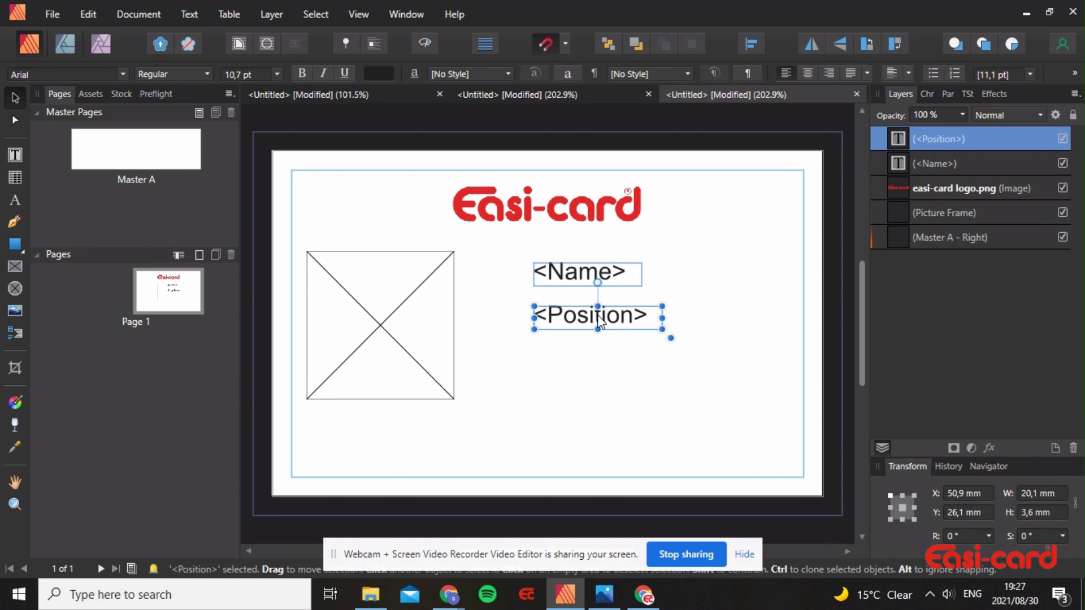
{"action": "key", "text": "ctrl+j"}
{"action": "left_click_drag", "start_coordinate": [599, 320], "coordinate": [599, 373]}
{"action": "double_click", "coordinate": [597, 366]}
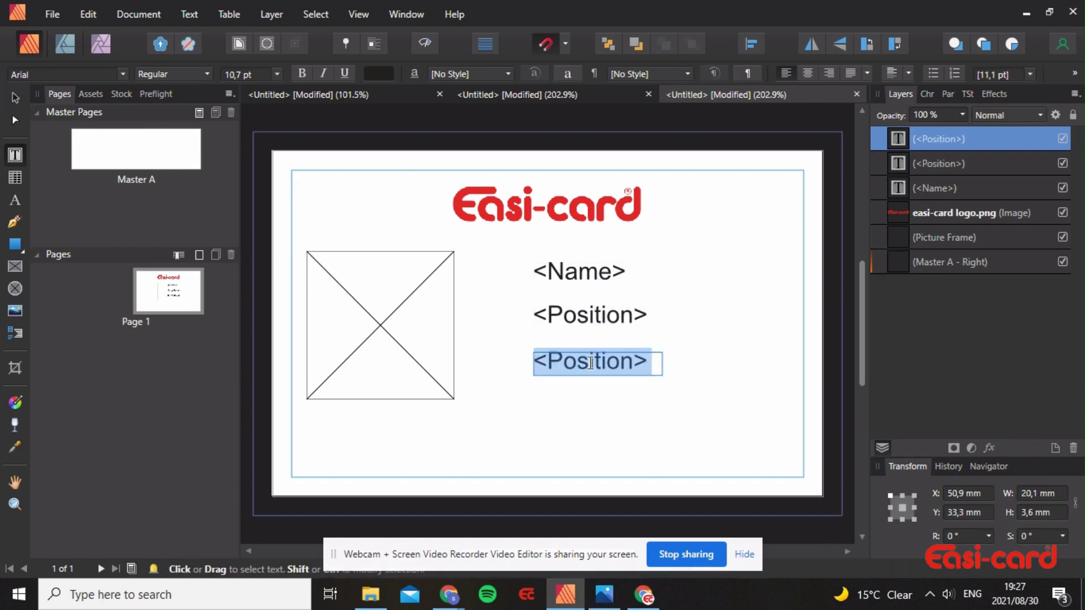
{"action": "type", "text": "<email"}
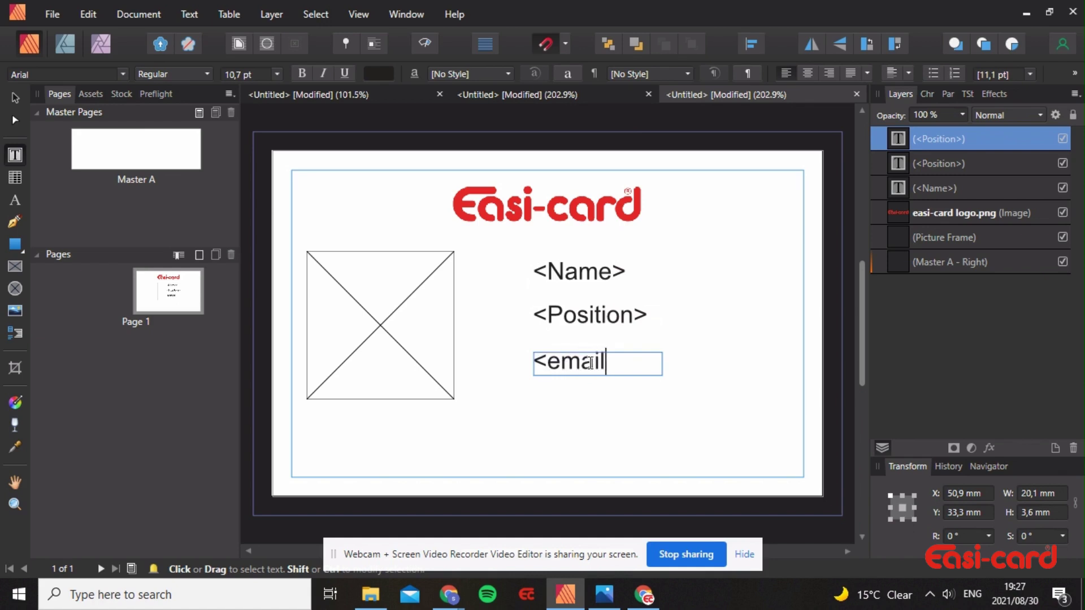
{"action": "type", "text": "?"}
{"action": "key", "text": "BackSpace"}
{"action": "type", "text": ">"}
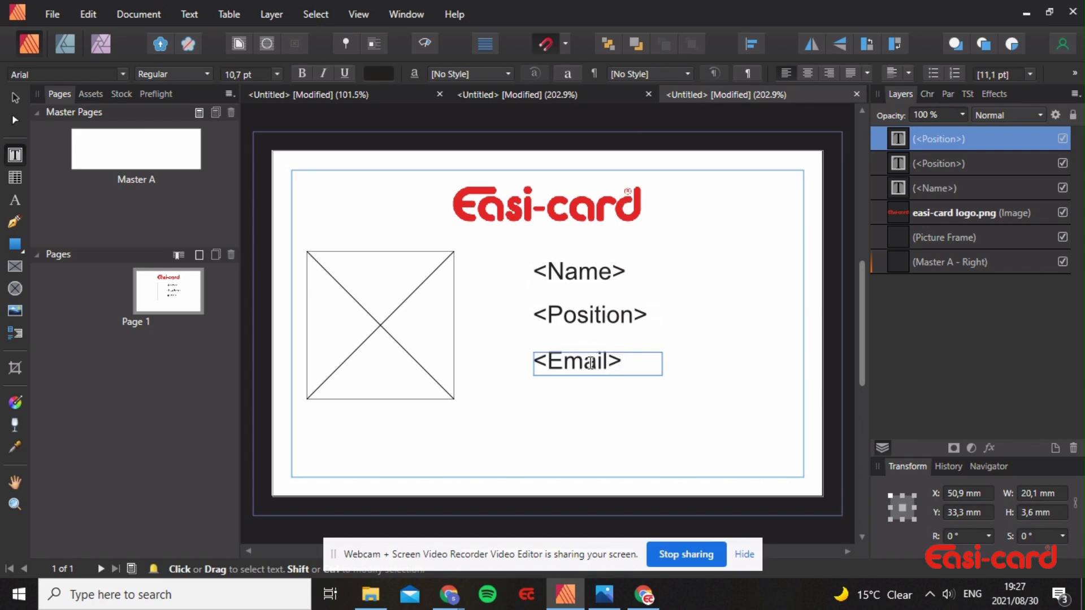
{"action": "key", "text": "Escape"}
Shift <Name> up, nudge <Position> to 26.1 mm and move <Email> to Y 34.7 mm
{"action": "left_click", "coordinate": [20, 99]}
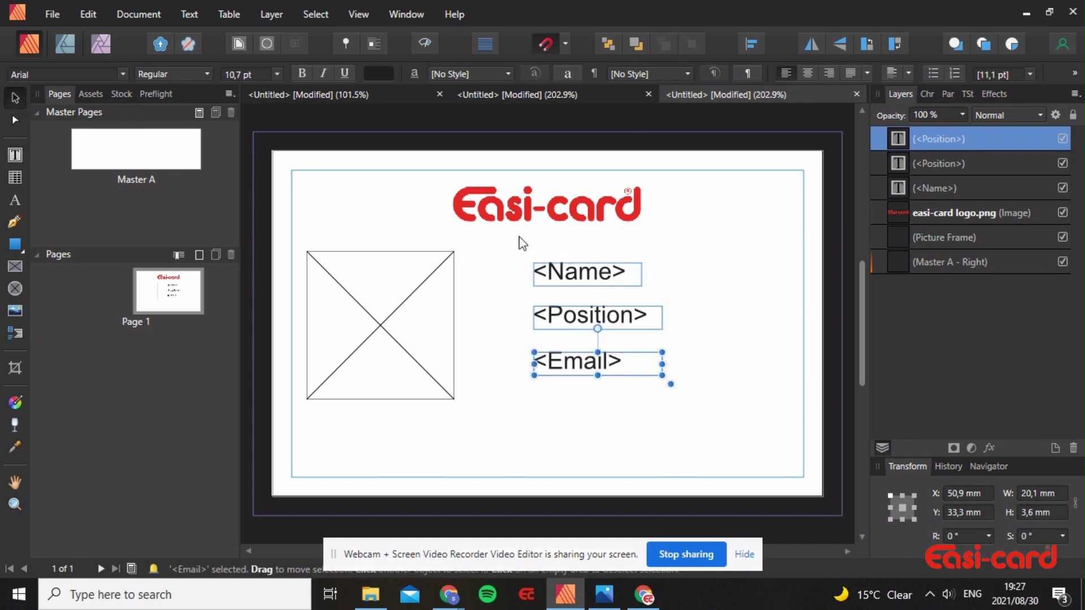
{"action": "left_click_drag", "start_coordinate": [624, 279], "coordinate": [622, 273]}
{"action": "left_click_drag", "start_coordinate": [608, 318], "coordinate": [610, 318]}
{"action": "left_click_drag", "start_coordinate": [590, 368], "coordinate": [590, 379]}
{"action": "scroll", "coordinate": [653, 314], "scroll_direction": "down", "scroll_amount": 2}
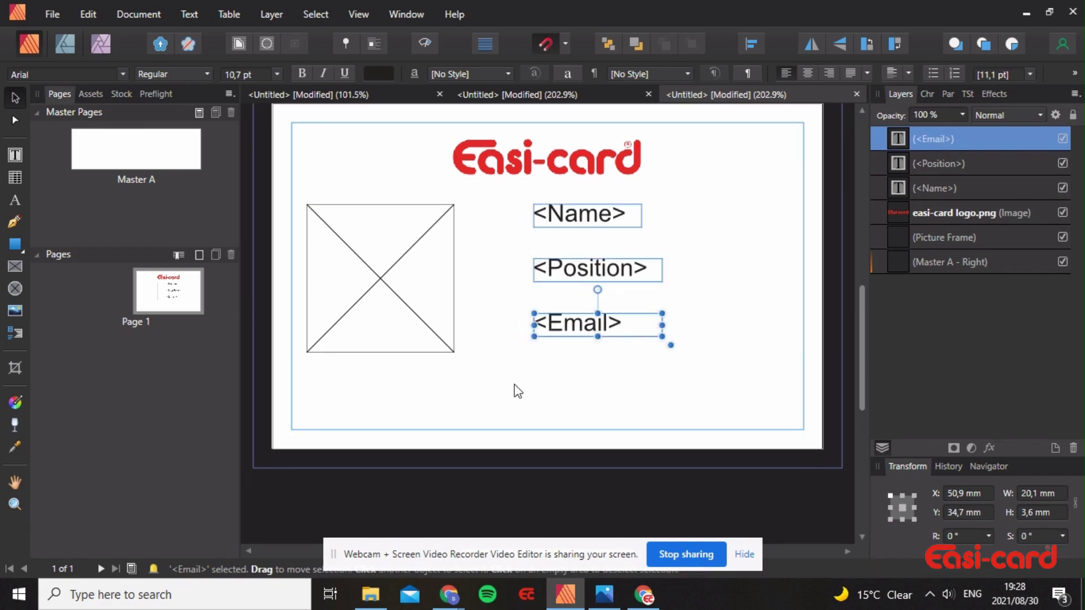
Draw a new text frame below the picture frame and align the two frames' left edges
{"action": "left_click", "coordinate": [15, 155]}
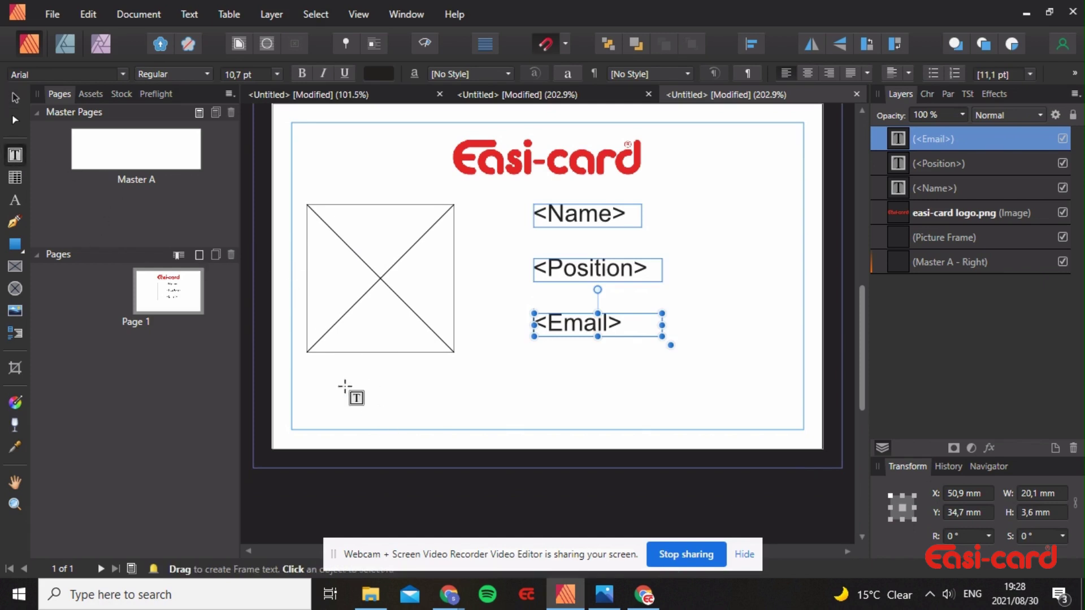
{"action": "left_click_drag", "start_coordinate": [315, 377], "coordinate": [455, 416]}
{"action": "left_click", "coordinate": [16, 98]}
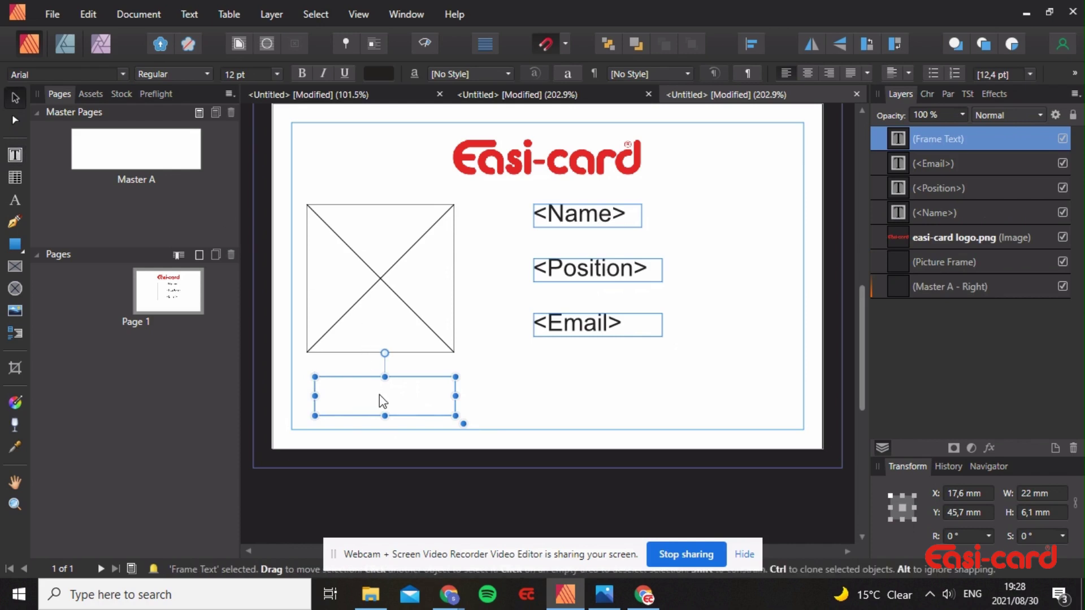
{"action": "left_click_drag", "start_coordinate": [378, 395], "coordinate": [372, 391]}
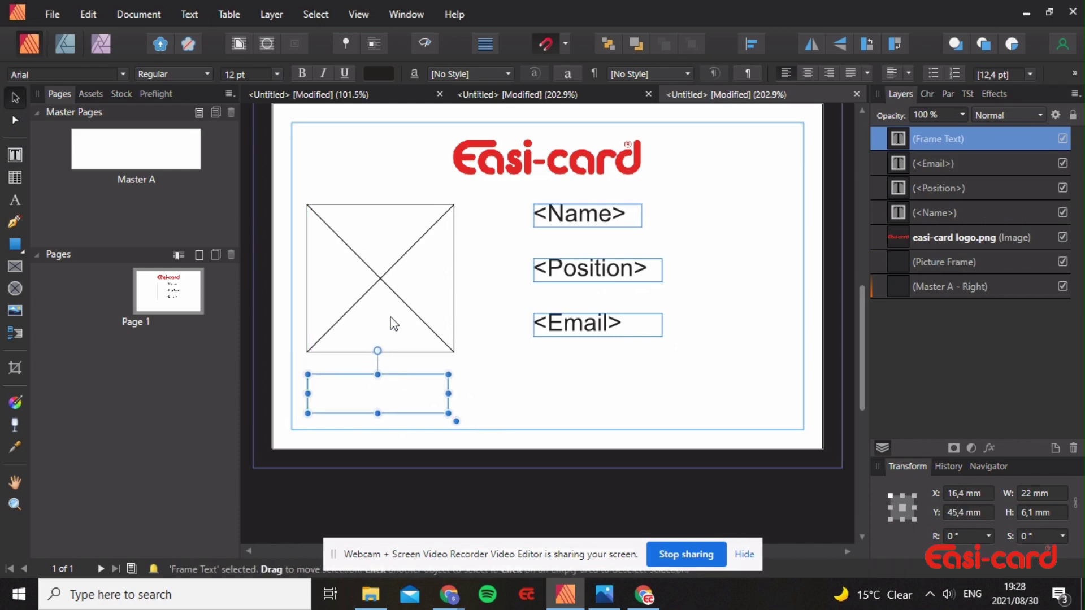
{"action": "left_click_drag", "start_coordinate": [392, 320], "coordinate": [399, 321]}
{"action": "left_click_drag", "start_coordinate": [405, 380], "coordinate": [414, 390]}
Type '<Id number>' into the new frame and widen it to show the whole label
{"action": "double_click", "coordinate": [383, 389]}
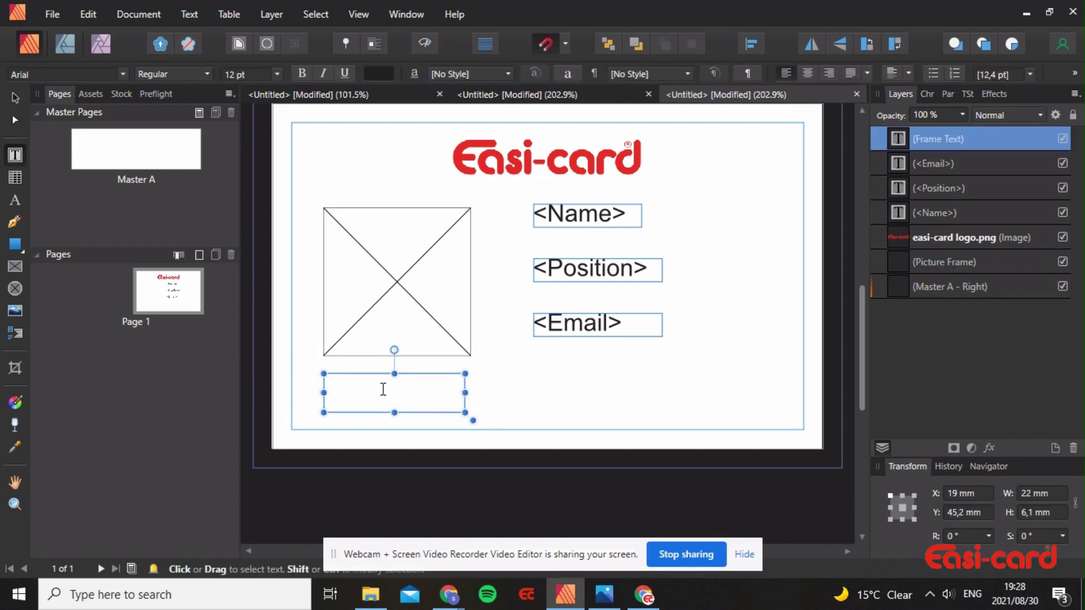
{"action": "type", "text": "<Id number"}
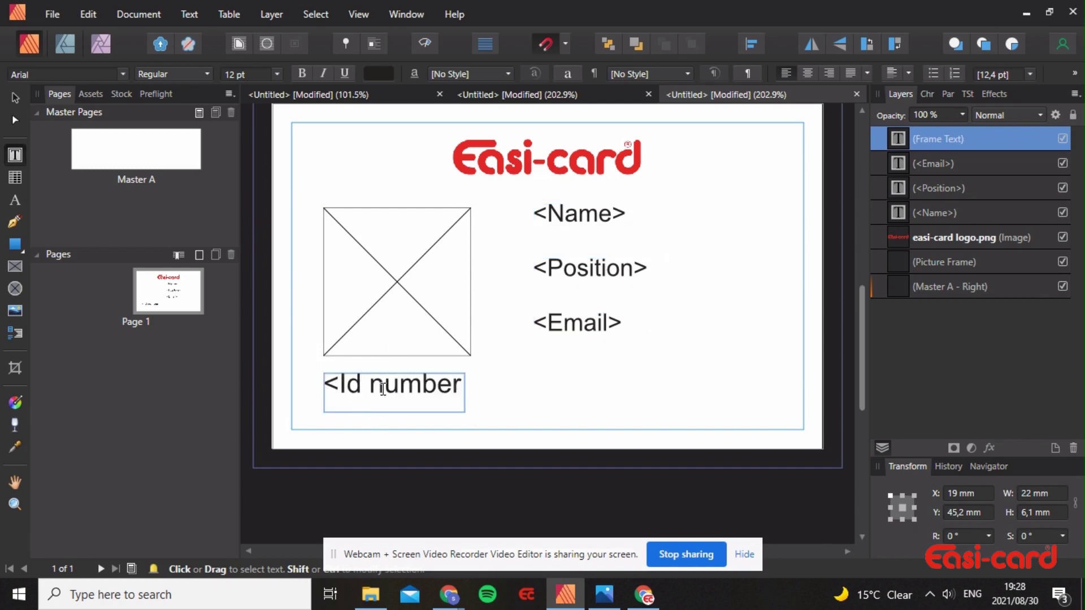
{"action": "type", "text": ">"}
{"action": "key", "text": "Escape"}
{"action": "left_click", "coordinate": [16, 97]}
{"action": "left_click_drag", "start_coordinate": [465, 393], "coordinate": [486, 392]}
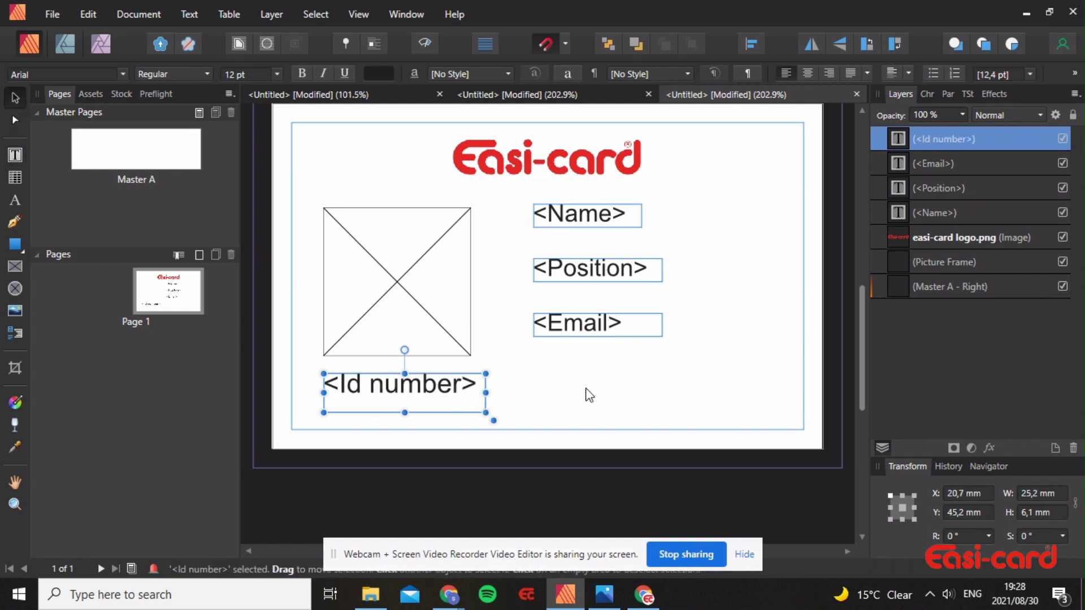
{"action": "left_click", "coordinate": [740, 317]}
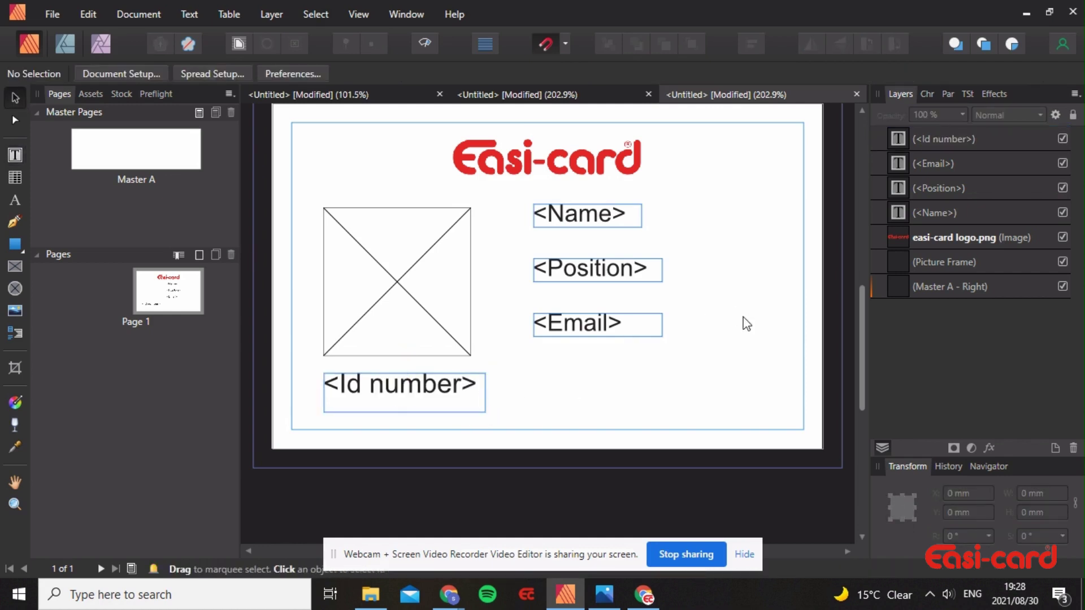
{"action": "scroll", "coordinate": [715, 402], "scroll_direction": "up", "scroll_amount": 1}
{"action": "scroll", "coordinate": [715, 402], "scroll_direction": "down", "scroll_amount": 1}
Draw a Data Merge Layout grid stretched across the whole card
{"action": "left_click", "coordinate": [129, 15]}
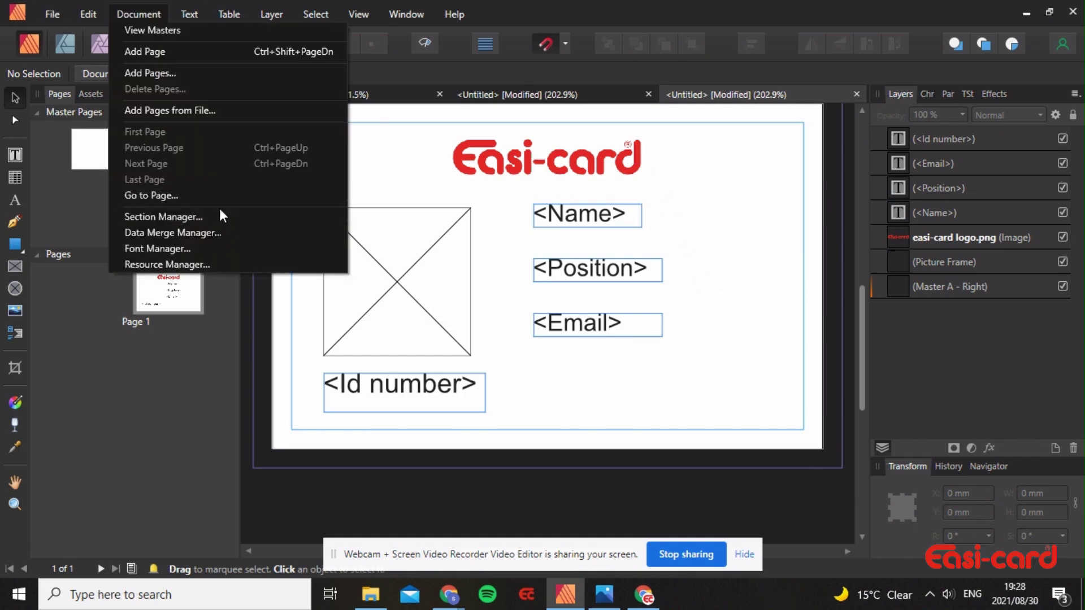
{"action": "left_click", "coordinate": [18, 334]}
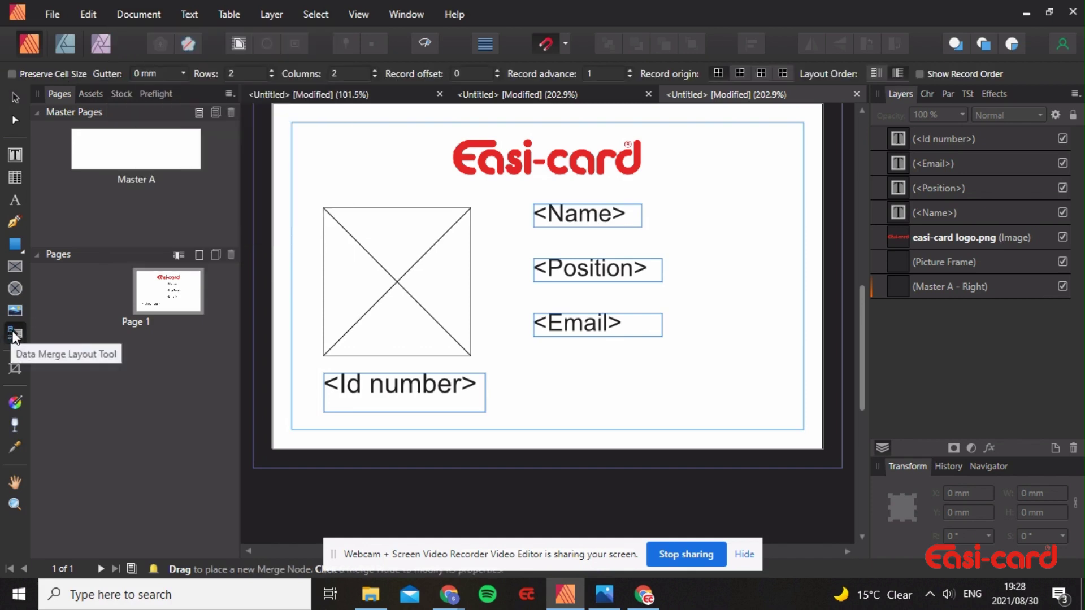
{"action": "scroll", "coordinate": [388, 283], "scroll_direction": "up", "scroll_amount": 1}
{"action": "left_click_drag", "start_coordinate": [274, 151], "coordinate": [778, 496]}
{"action": "left_click_drag", "start_coordinate": [681, 343], "coordinate": [799, 498]}
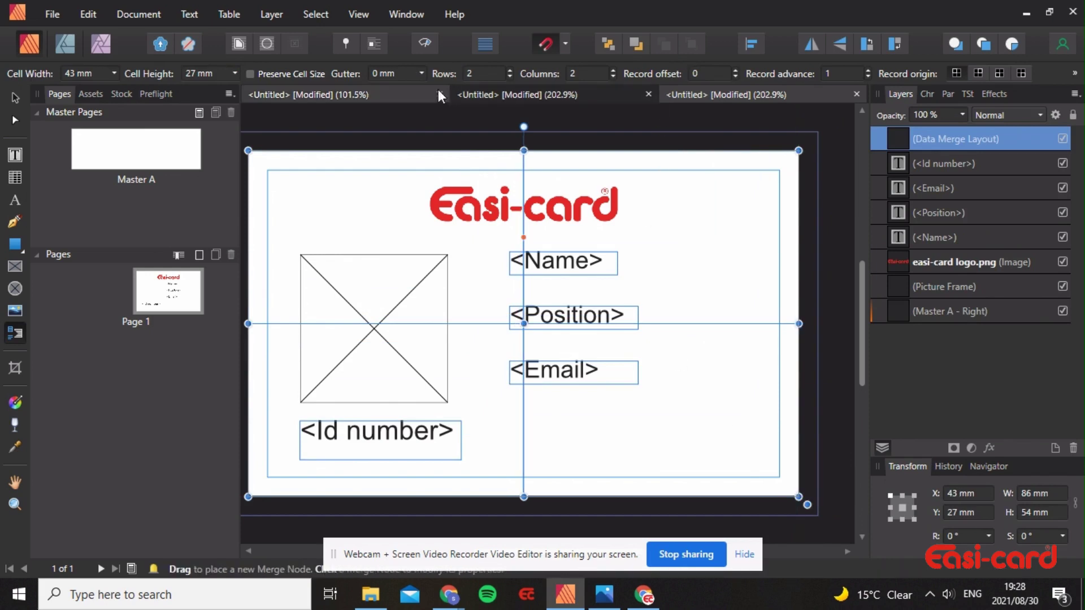
Set the merge layout to 1 row and 1 column for 86 × 54 mm cells
{"action": "left_click", "coordinate": [473, 74]}
{"action": "type", "text": "1"}
{"action": "key", "text": "Return"}
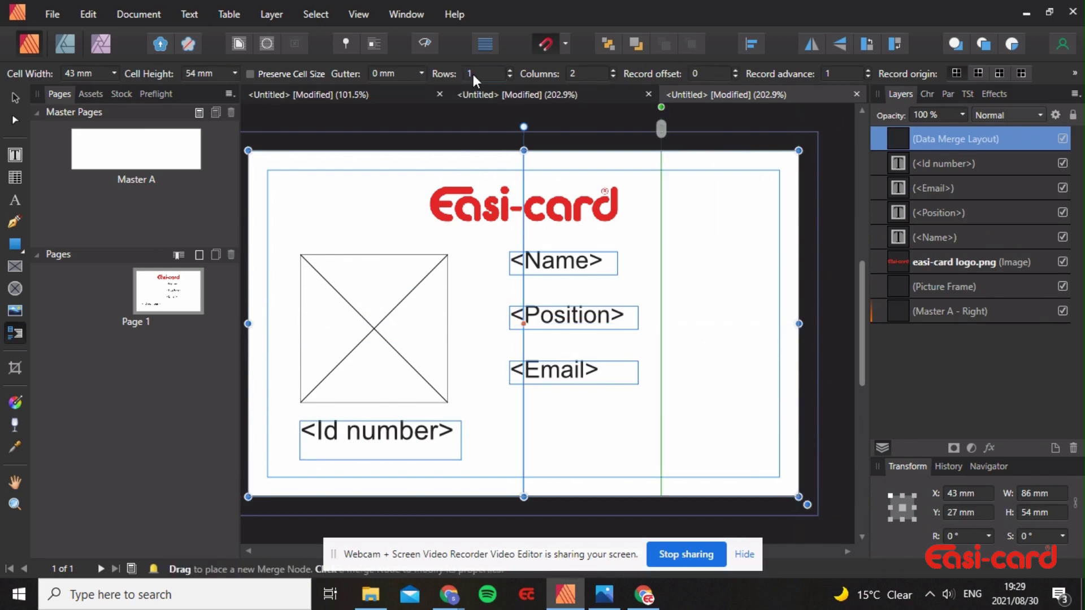
{"action": "type", "text": "1"}
{"action": "key", "text": "Return"}
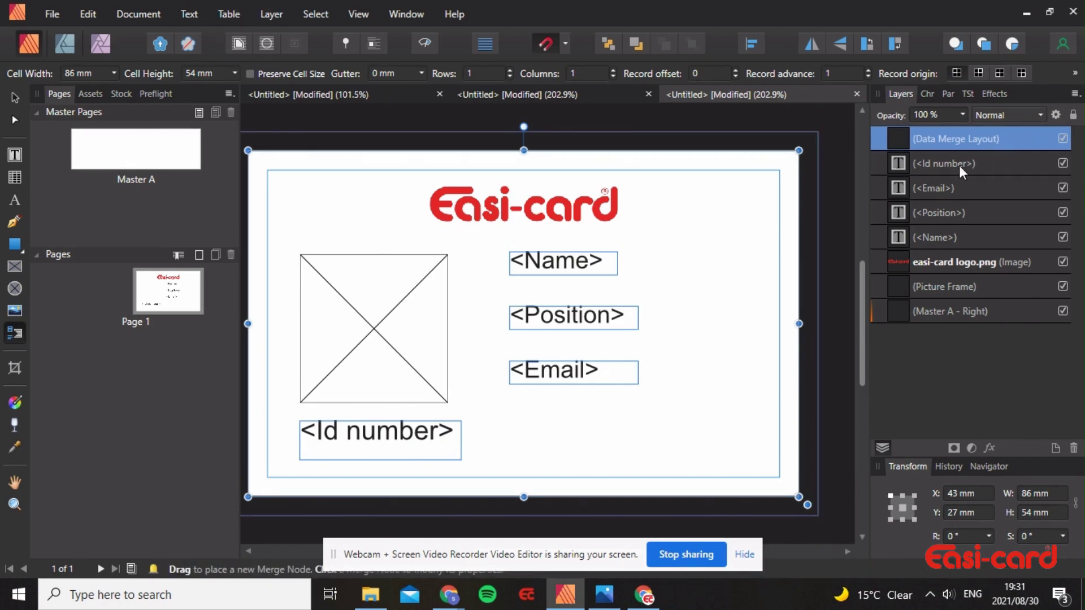
Move the Id number, Email, Position and Name layers into the Data Merge Layout layer
{"action": "left_click_drag", "start_coordinate": [955, 165], "coordinate": [954, 151]}
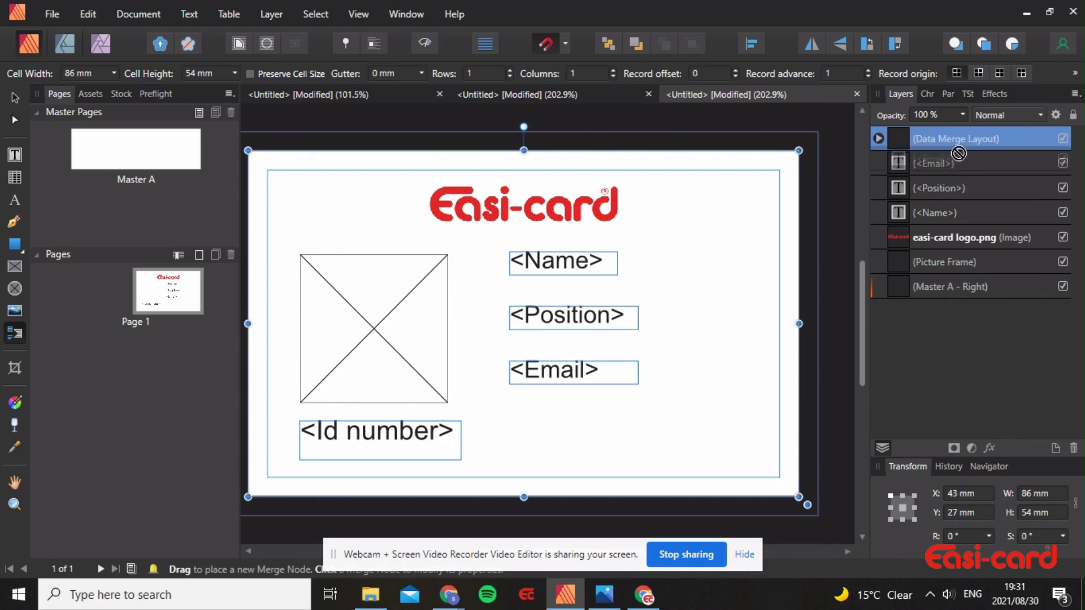
{"action": "left_click_drag", "start_coordinate": [959, 151], "coordinate": [961, 150]}
{"action": "left_click_drag", "start_coordinate": [958, 191], "coordinate": [962, 144]}
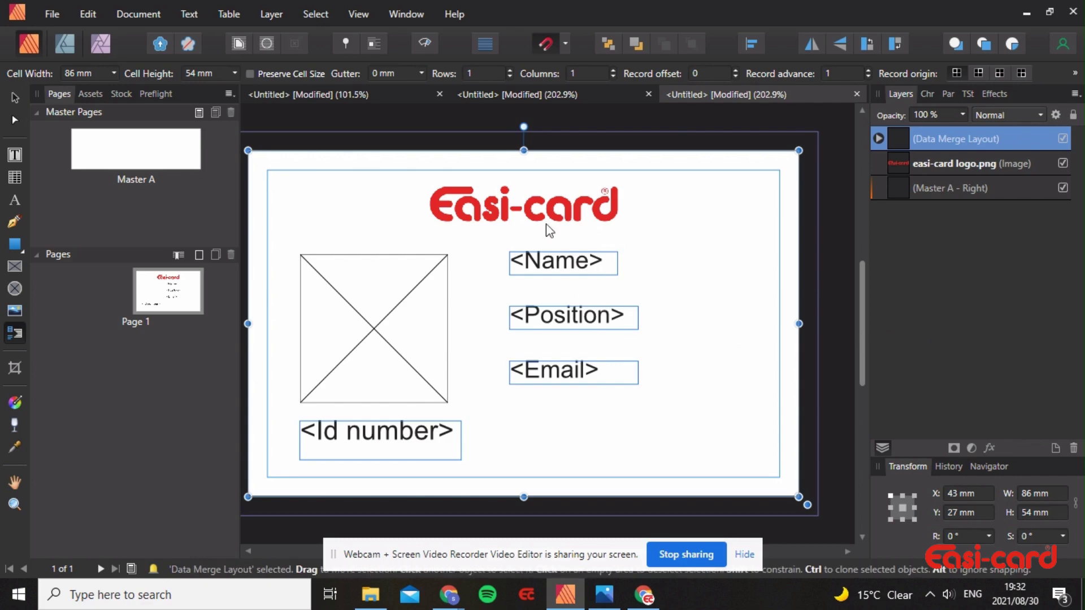
Add Database - Sheet3 from Downloads as the Data Merge Manager source, loading 5 fields and 8 records
{"action": "left_click", "coordinate": [138, 13]}
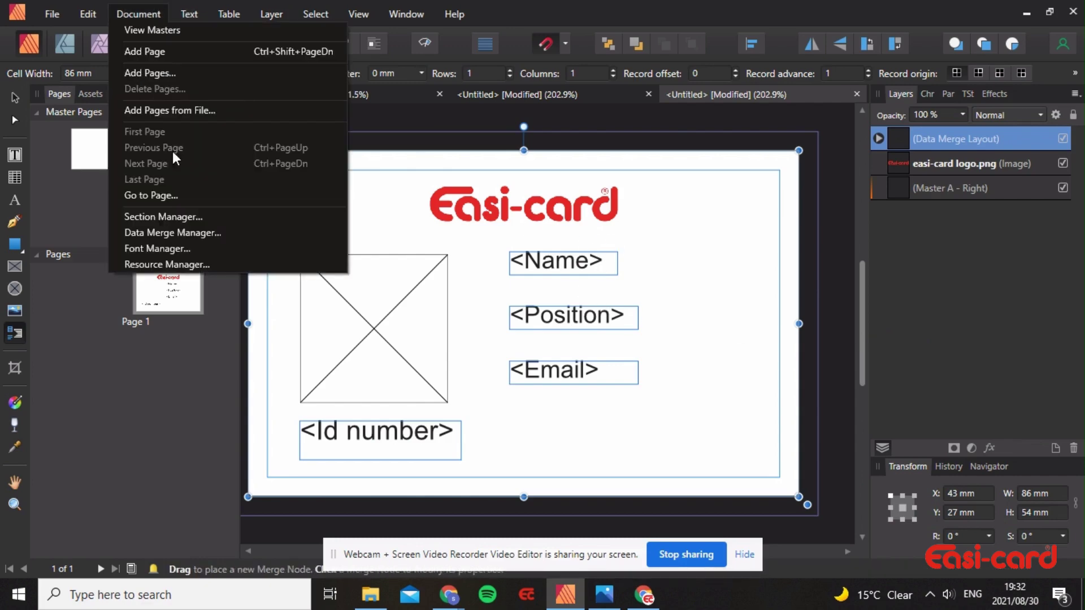
{"action": "left_click", "coordinate": [207, 228]}
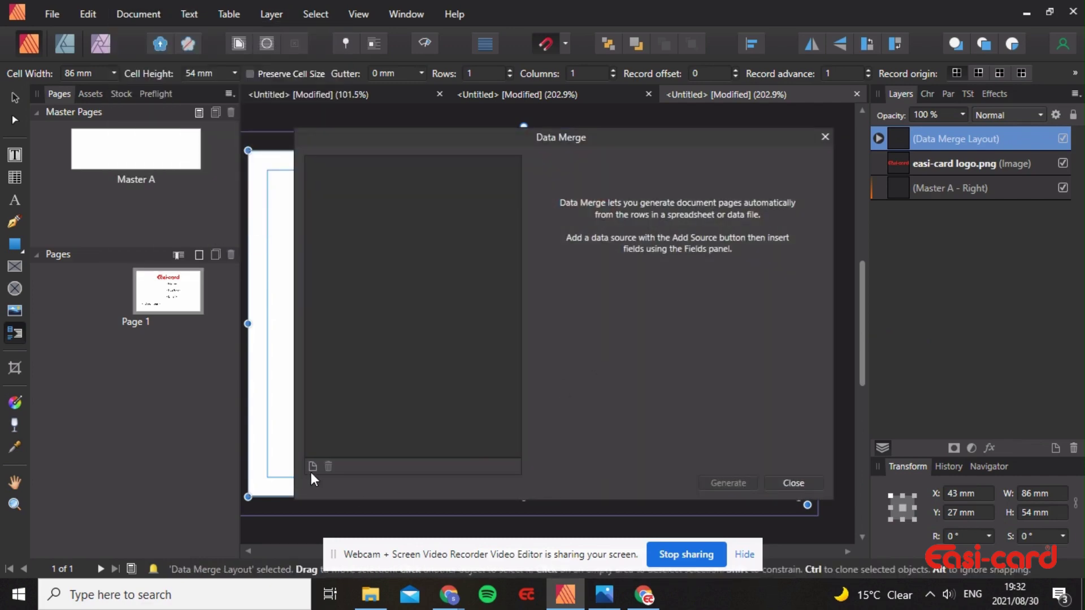
{"action": "left_click", "coordinate": [312, 467]}
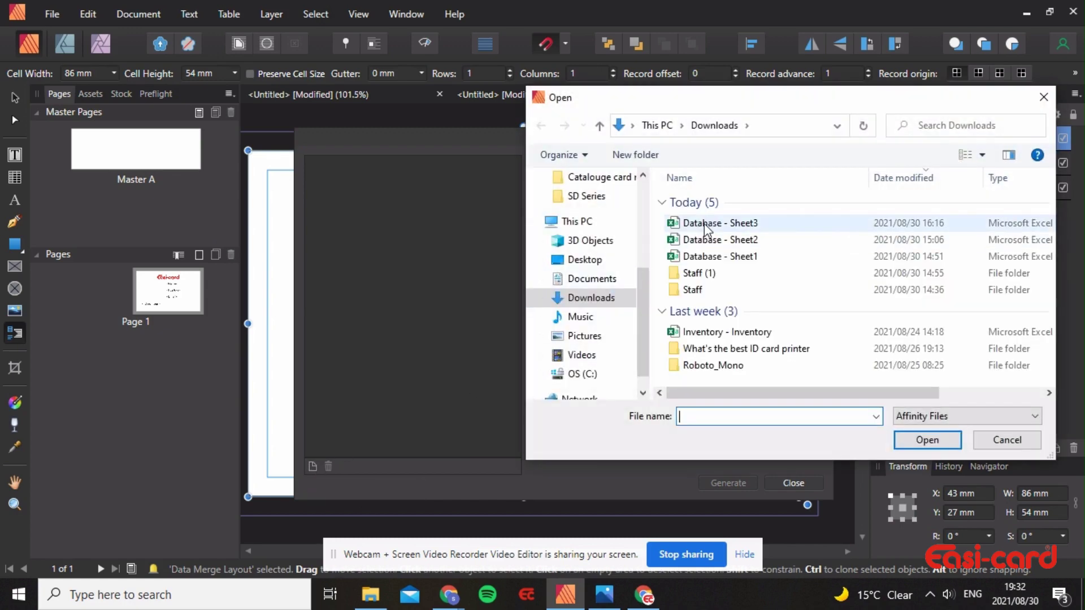
{"action": "left_click", "coordinate": [705, 225]}
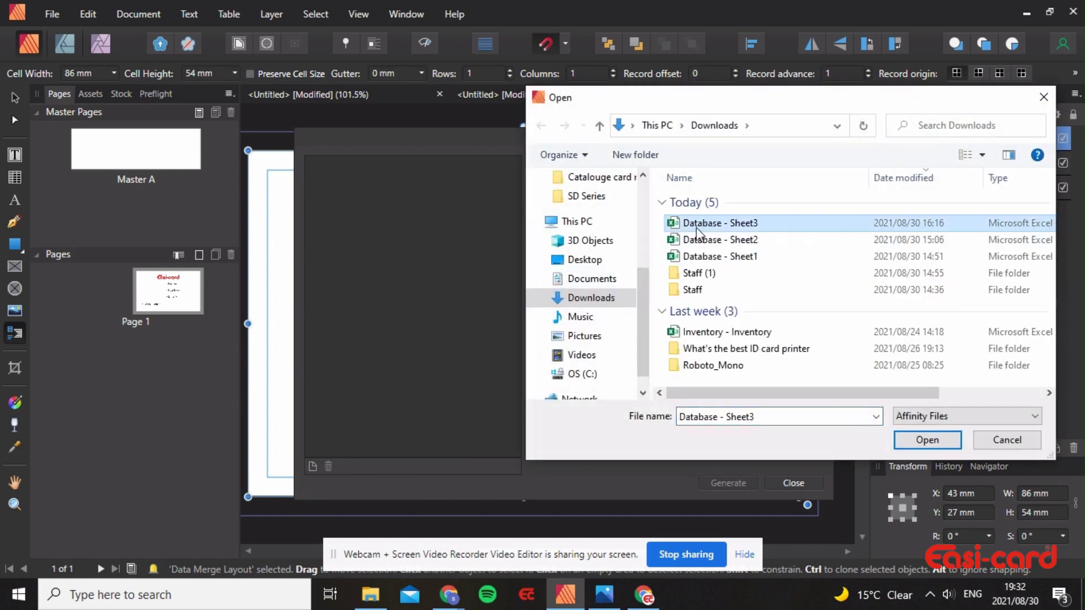
{"action": "left_click", "coordinate": [929, 442]}
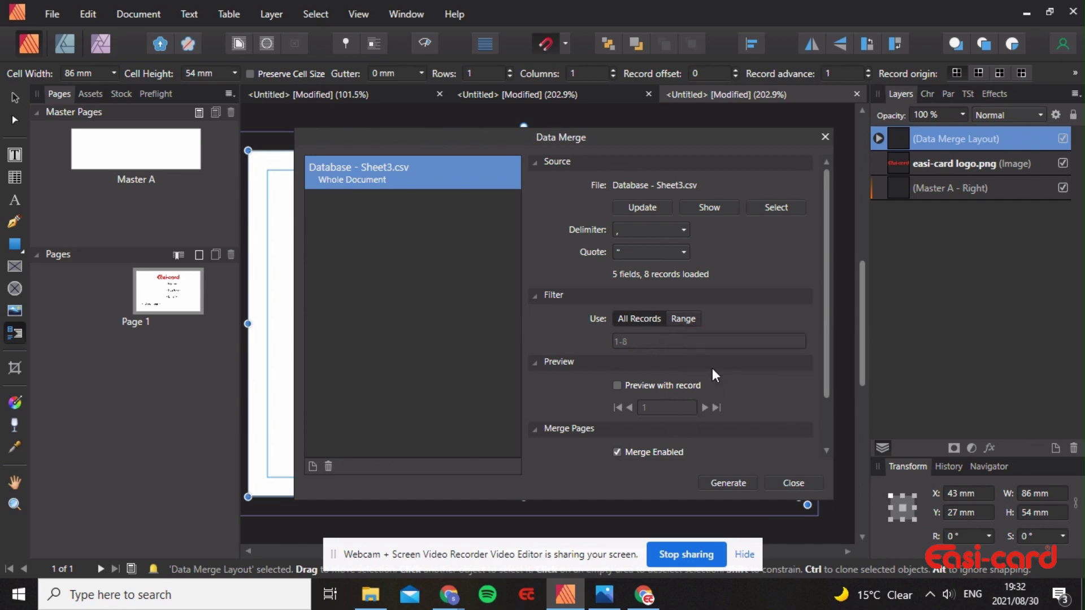
{"action": "scroll", "coordinate": [715, 379], "scroll_direction": "down", "scroll_amount": 2}
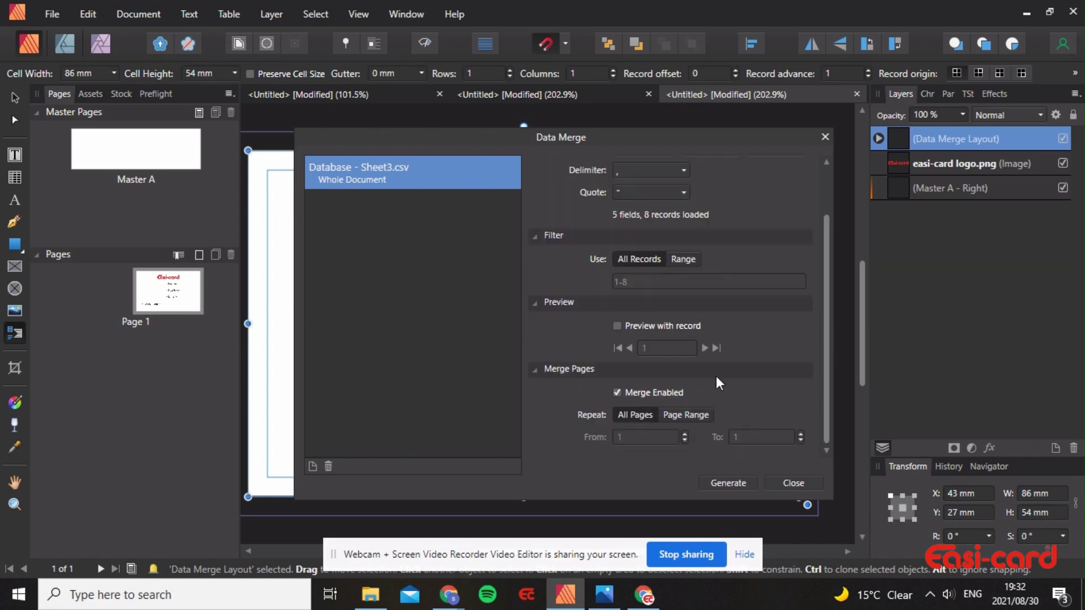
{"action": "left_click", "coordinate": [787, 481]}
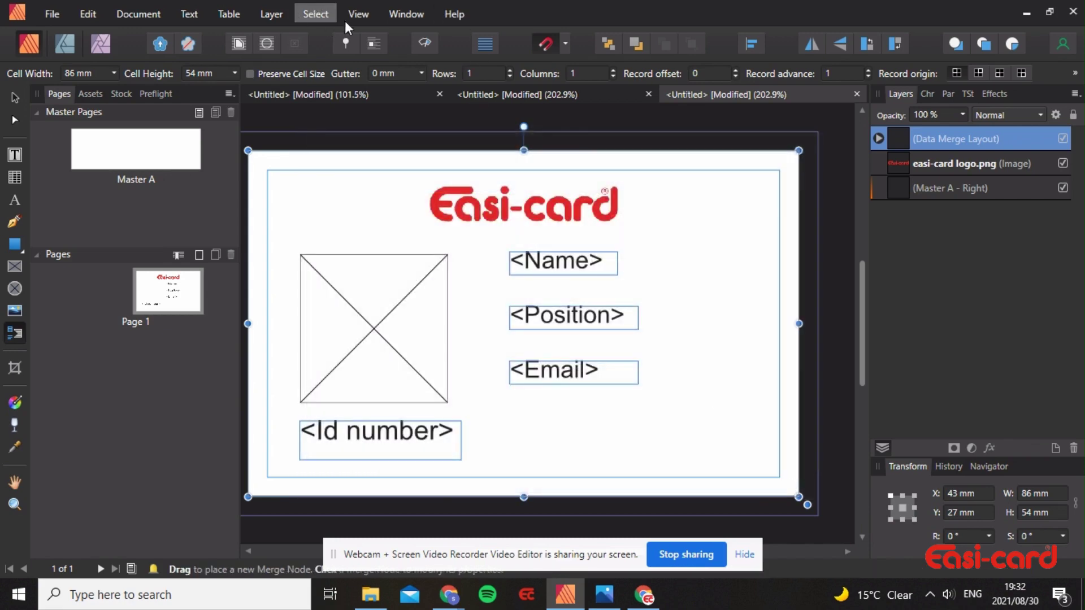
Show the Fields panel and move it clear of the placeholders
{"action": "left_click", "coordinate": [354, 17]}
{"action": "mouse_move", "coordinate": [456, 321]}
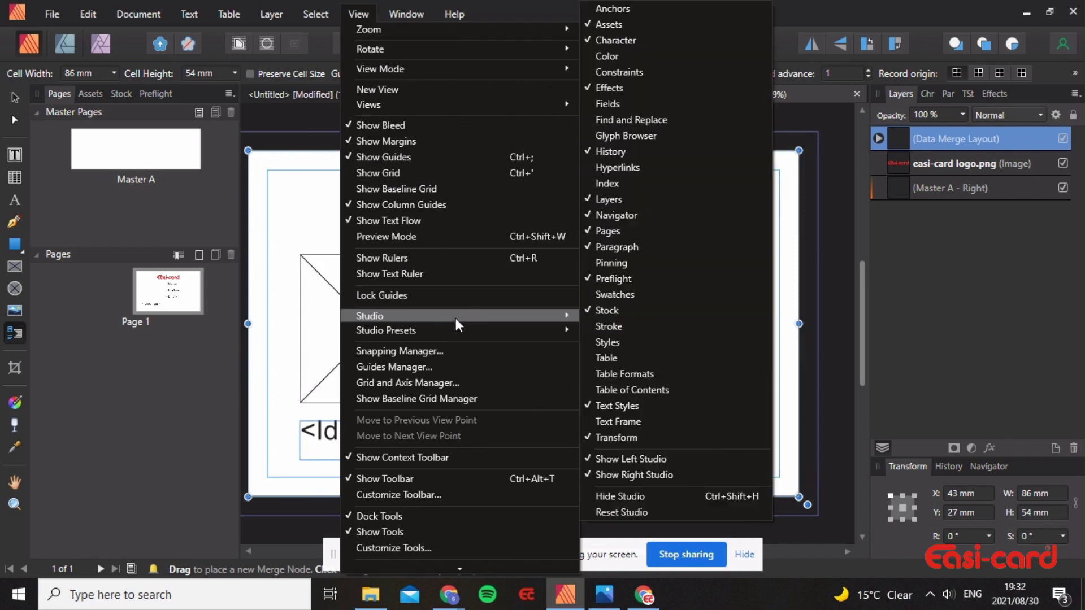
{"action": "left_click", "coordinate": [616, 104]}
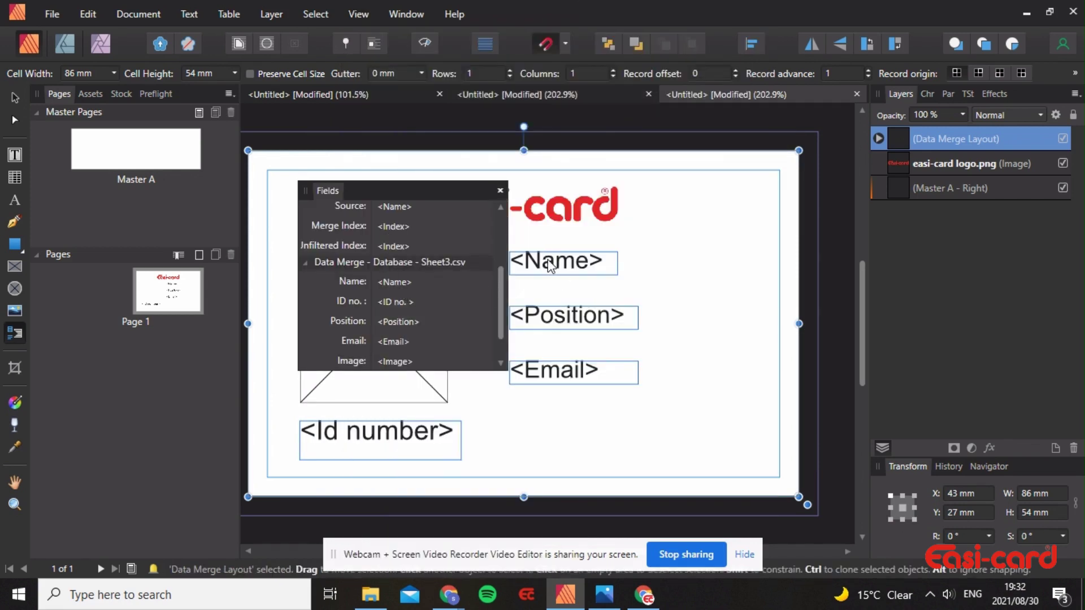
{"action": "left_click_drag", "start_coordinate": [433, 185], "coordinate": [398, 174]}
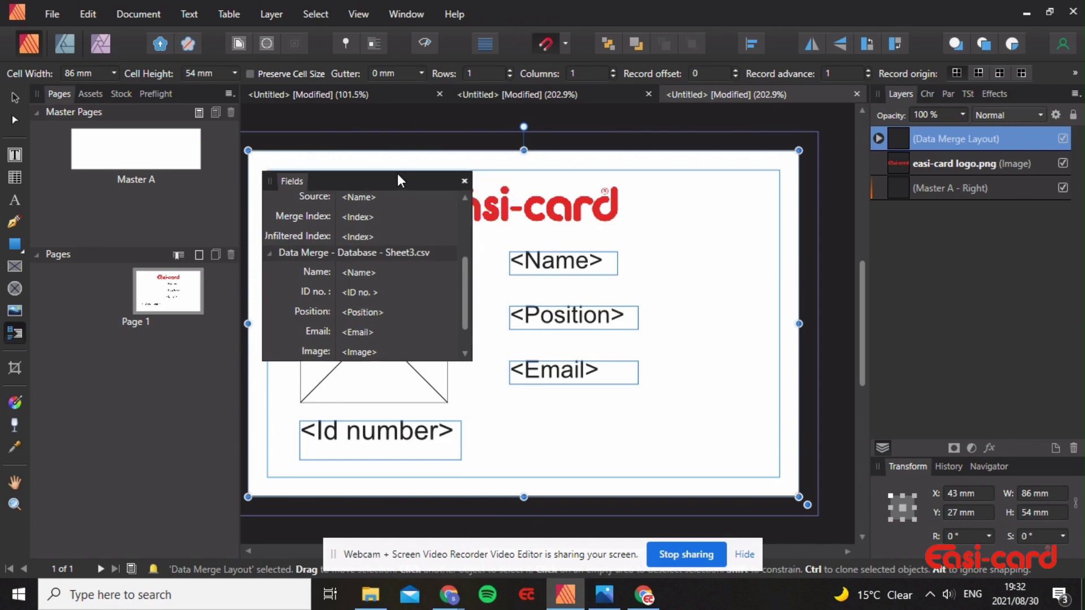
Replace the <Name>, <Position> and <Email> placeholder text with the matching merge fields
{"action": "double_click", "coordinate": [577, 268]}
{"action": "left_click", "coordinate": [577, 266]}
{"action": "double_click", "coordinate": [577, 262]}
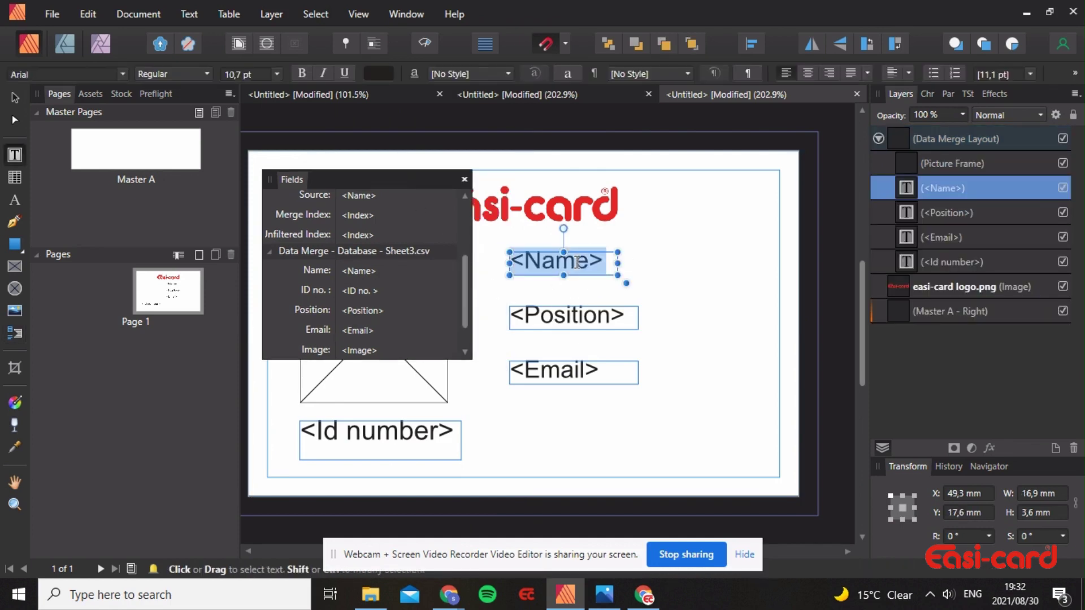
{"action": "double_click", "coordinate": [324, 272]}
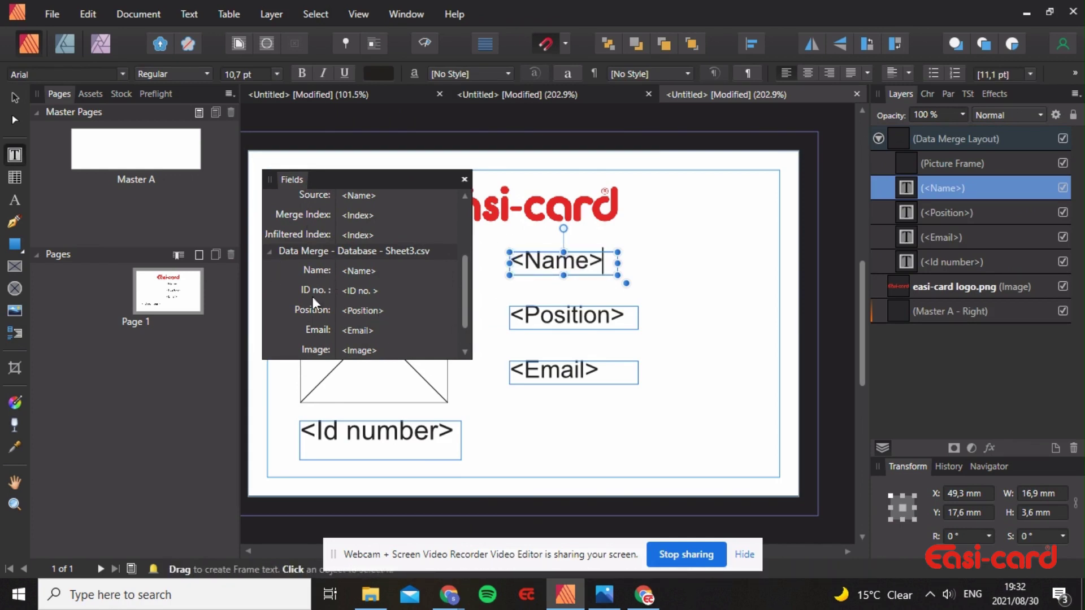
{"action": "left_click", "coordinate": [555, 321]}
{"action": "double_click", "coordinate": [555, 320]}
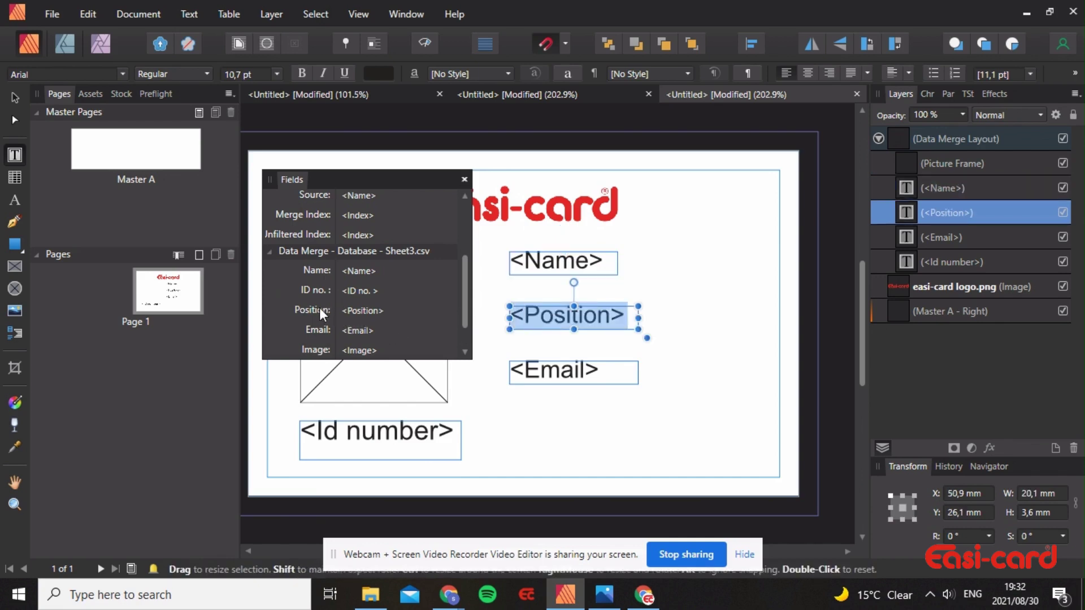
{"action": "double_click", "coordinate": [532, 373]}
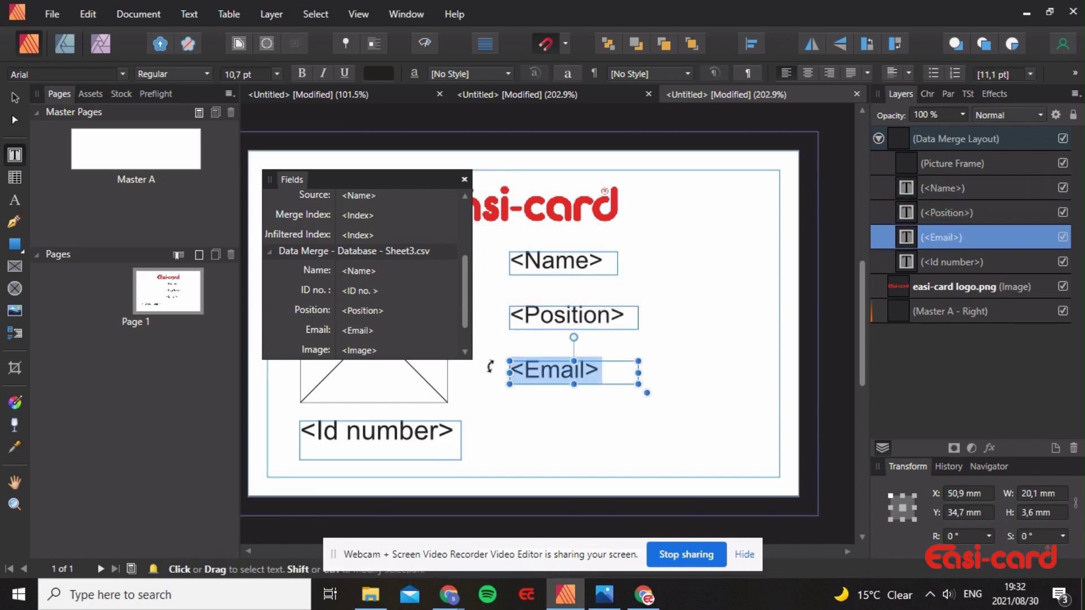
{"action": "double_click", "coordinate": [308, 330]}
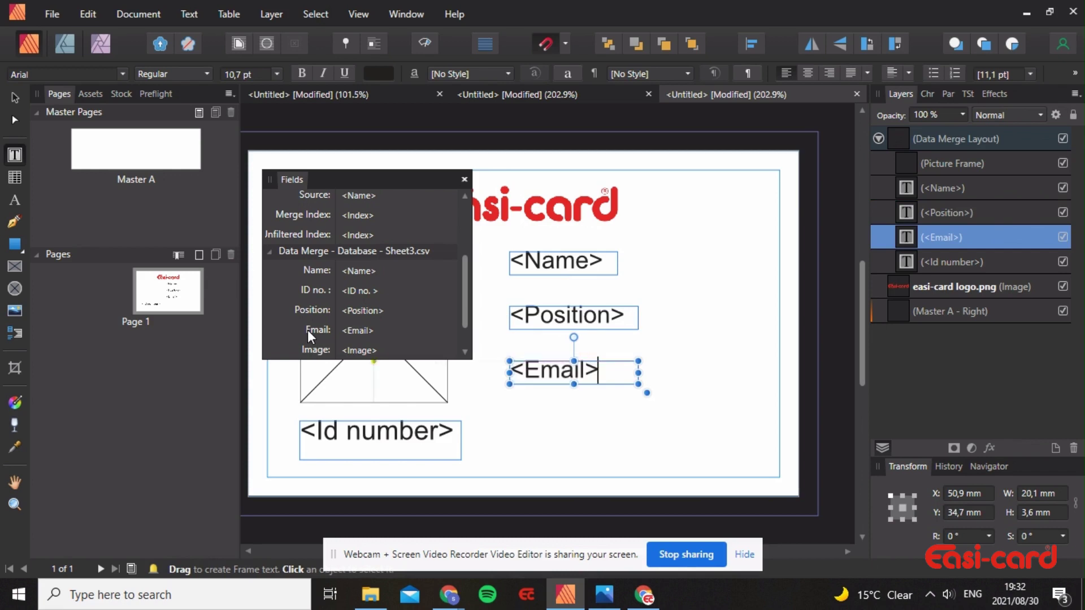
Replace <Id number> with the ID no. field and link the picture frame to the Image field
{"action": "double_click", "coordinate": [402, 440]}
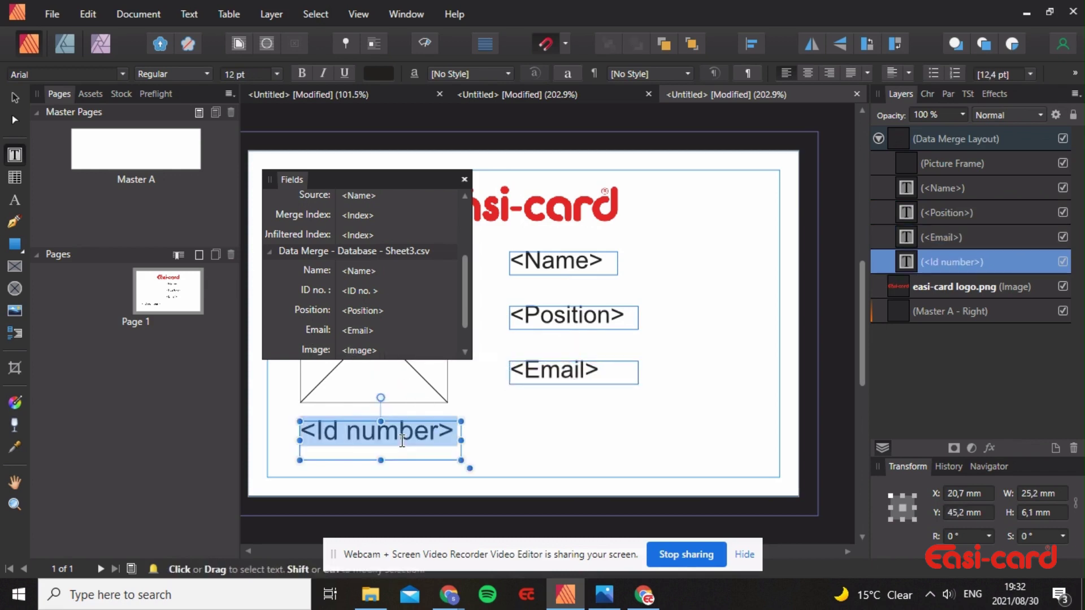
{"action": "double_click", "coordinate": [311, 289]}
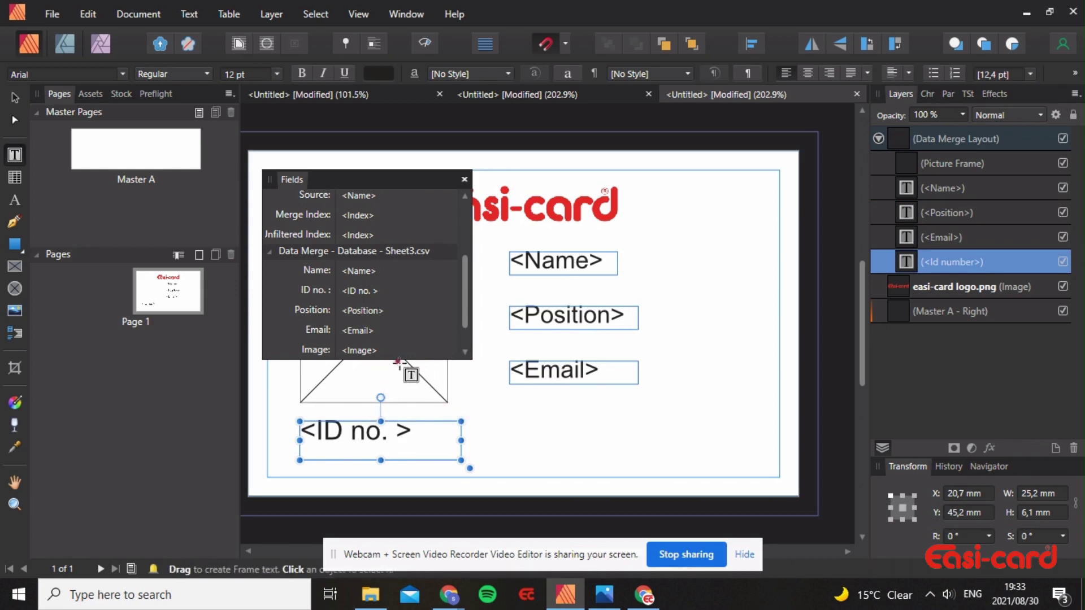
{"action": "left_click", "coordinate": [423, 389]}
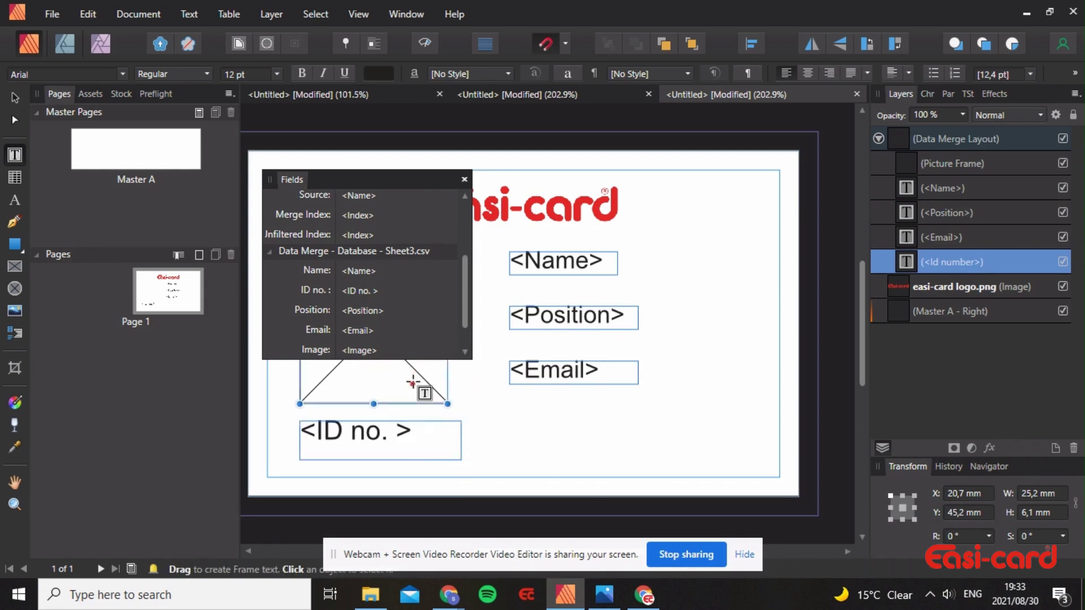
{"action": "double_click", "coordinate": [324, 351]}
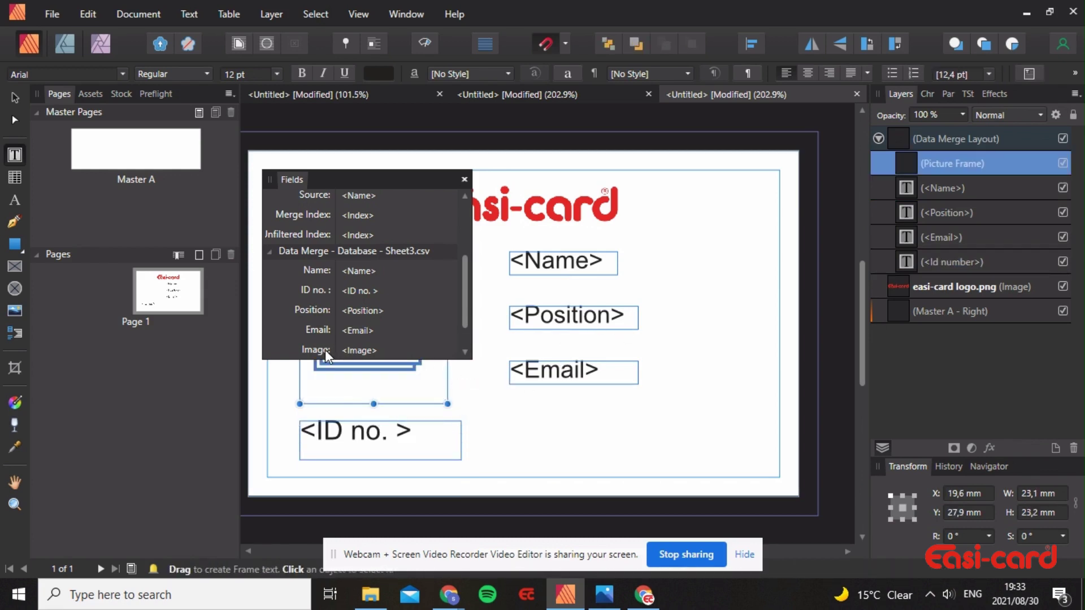
{"action": "left_click", "coordinate": [465, 180]}
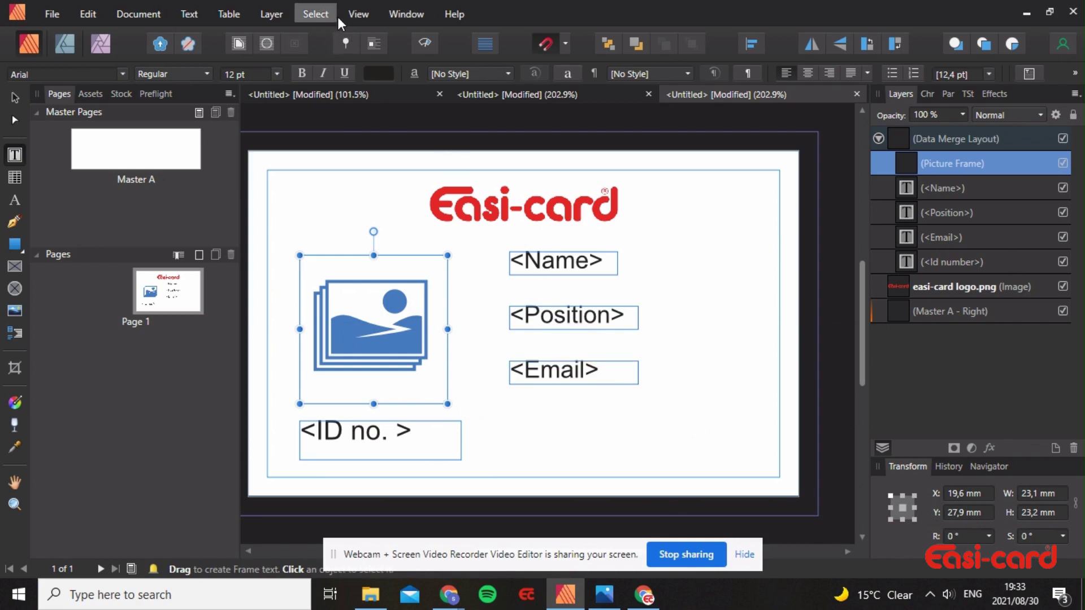
Generate the merged 8-page staff card document from the Data Merge Manager
{"action": "left_click", "coordinate": [159, 16]}
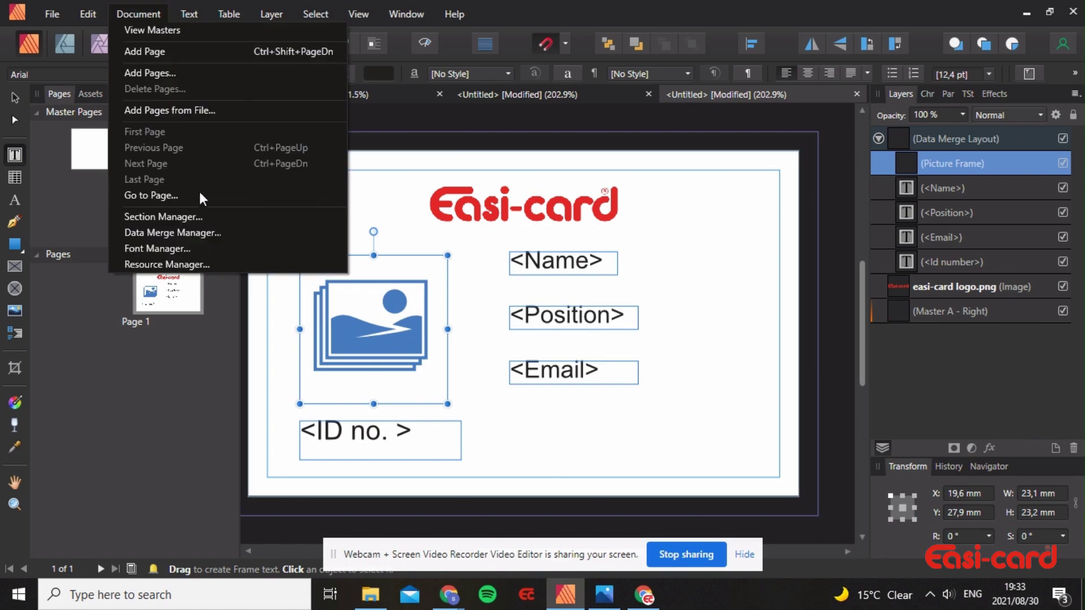
{"action": "left_click", "coordinate": [190, 233]}
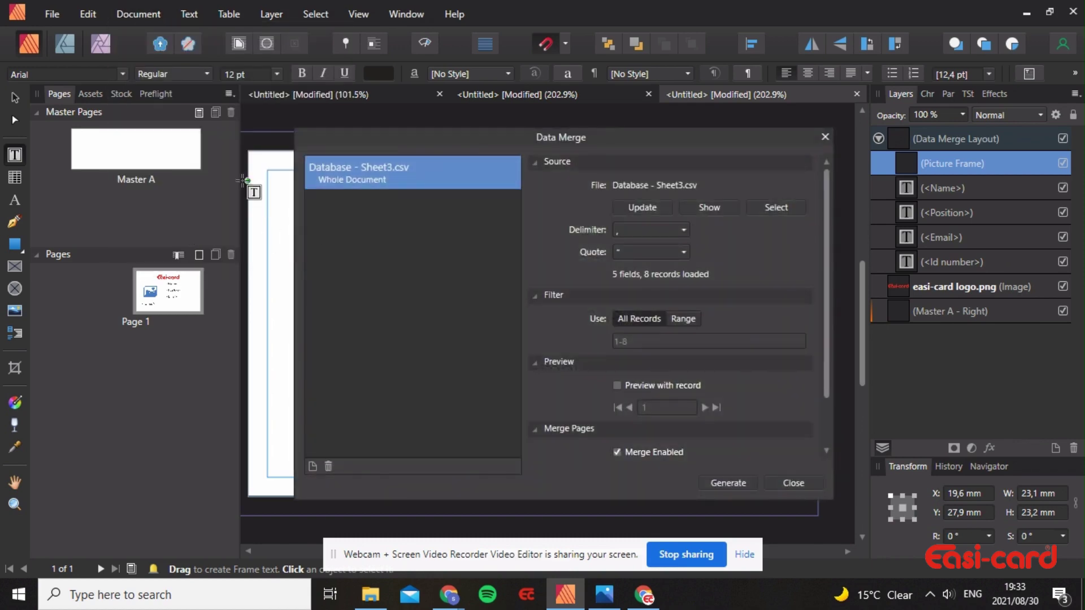
{"action": "left_click", "coordinate": [723, 483]}
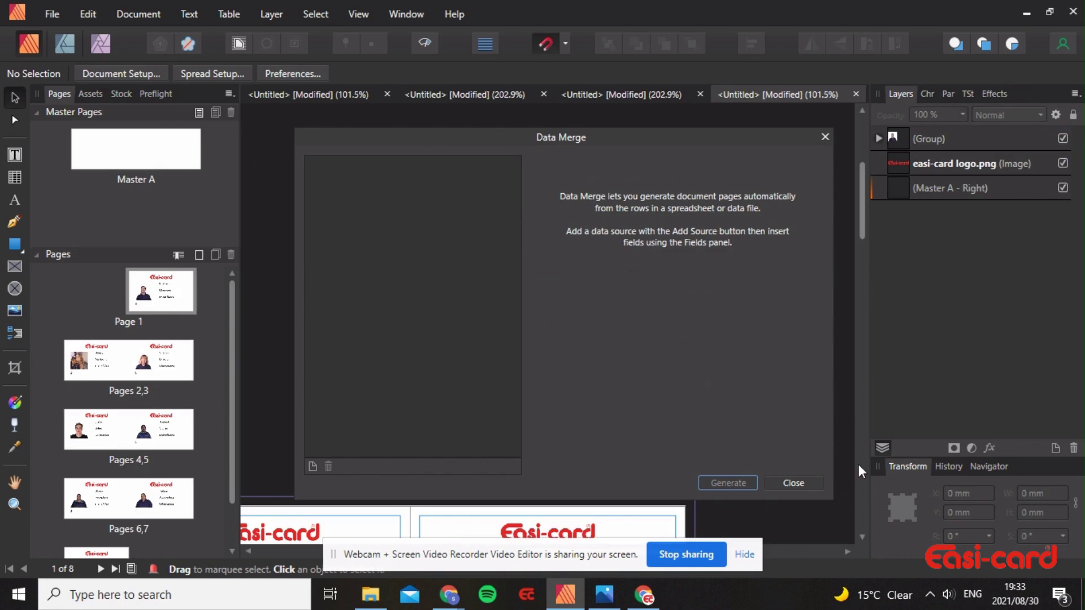
{"action": "left_click", "coordinate": [797, 484]}
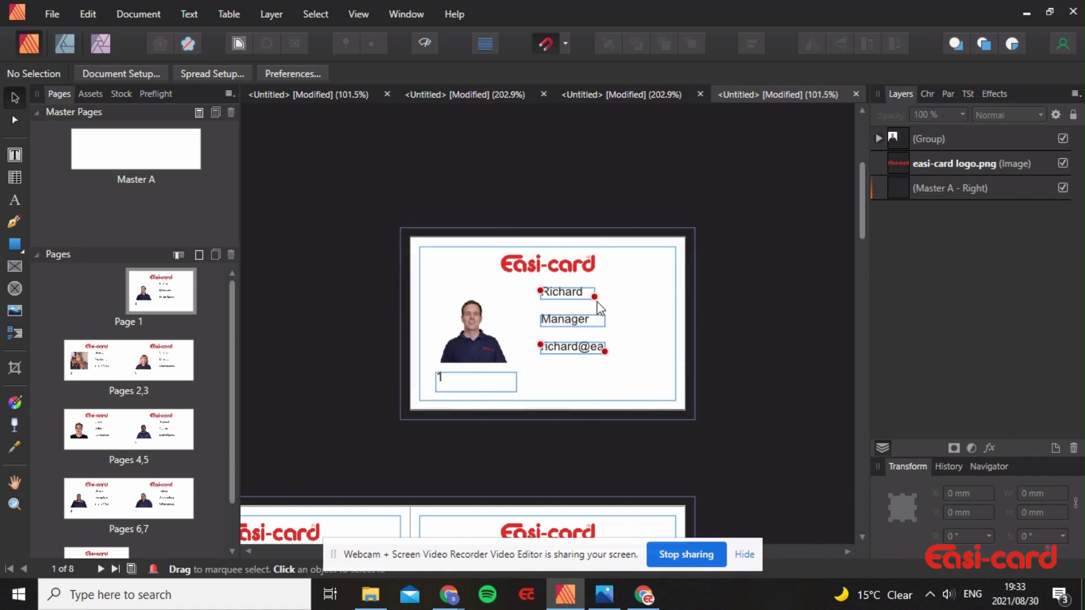
Widen the first card's name frame so the full staff name shows
{"action": "scroll", "coordinate": [613, 328], "scroll_direction": "up", "scroll_amount": 3}
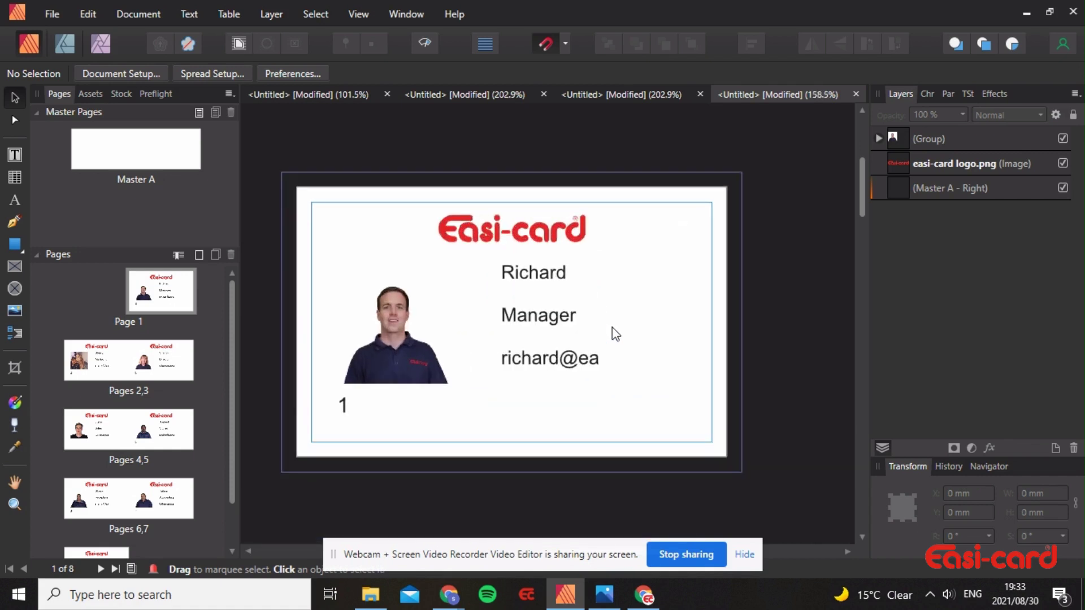
{"action": "left_click", "coordinate": [578, 276]}
{"action": "double_click", "coordinate": [581, 279]}
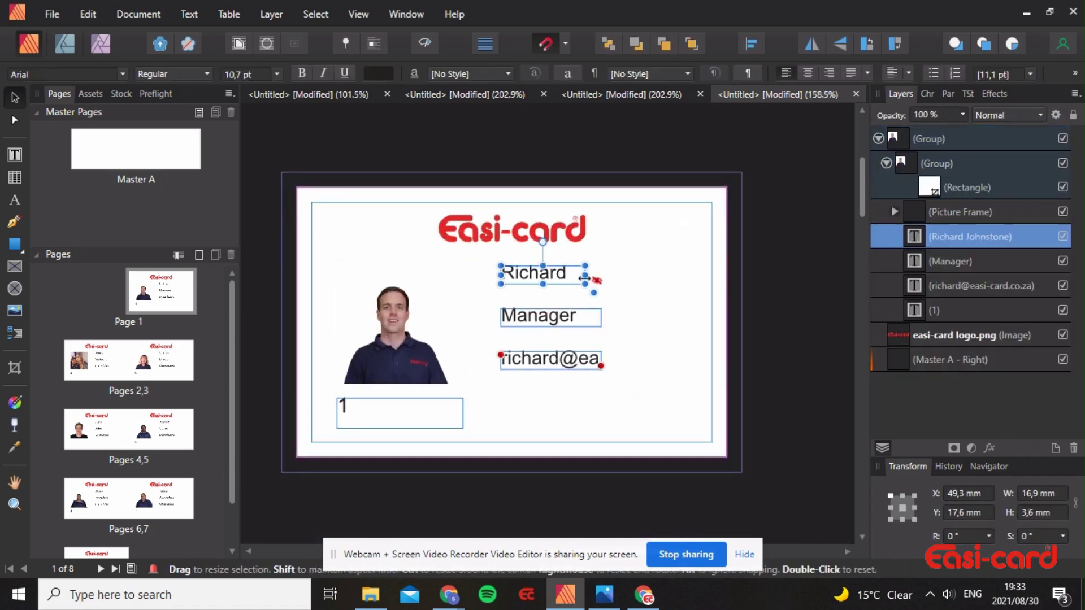
{"action": "left_click_drag", "start_coordinate": [585, 282], "coordinate": [666, 284]}
Set the e-mail text to 8 pt and resize its frame to 33.1 × 4.1 mm
{"action": "double_click", "coordinate": [591, 361]}
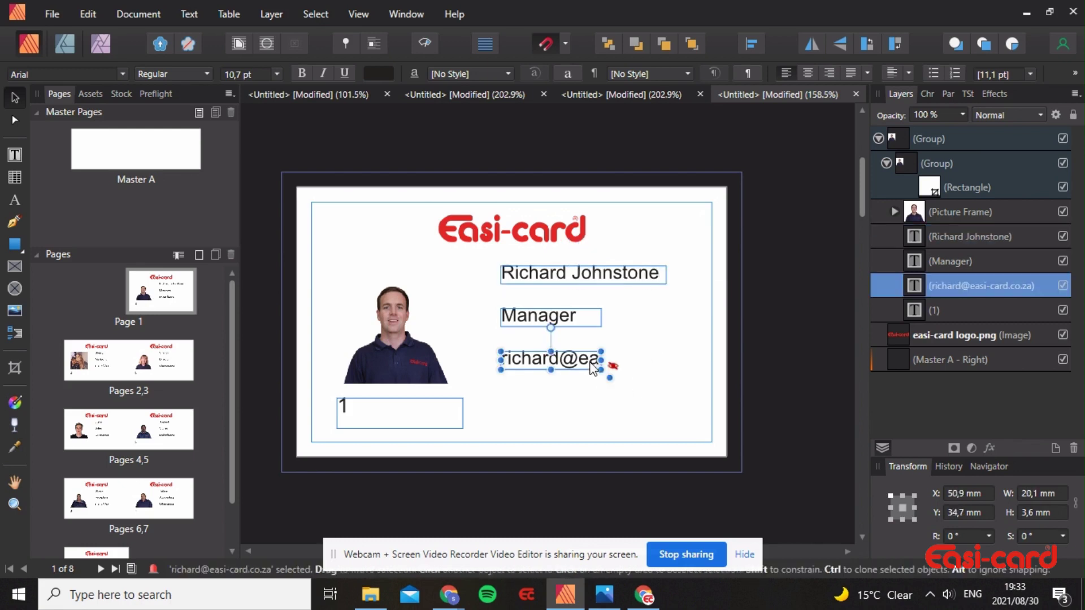
{"action": "left_click_drag", "start_coordinate": [601, 364], "coordinate": [707, 373]}
{"action": "left_click_drag", "start_coordinate": [601, 371], "coordinate": [603, 421]}
{"action": "key", "text": "ctrl+a"}
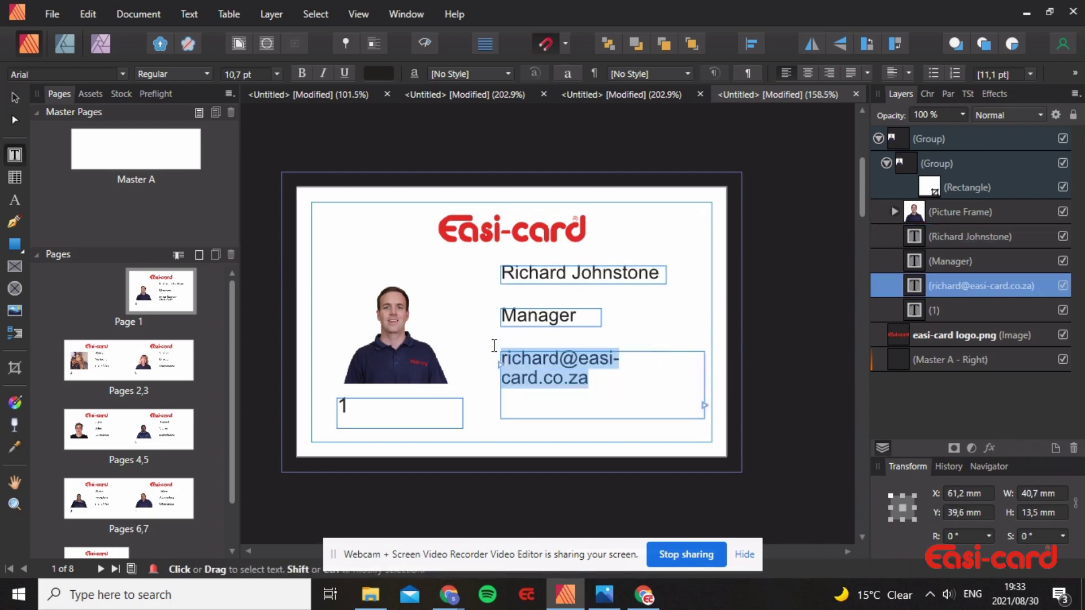
{"action": "left_click", "coordinate": [277, 74]}
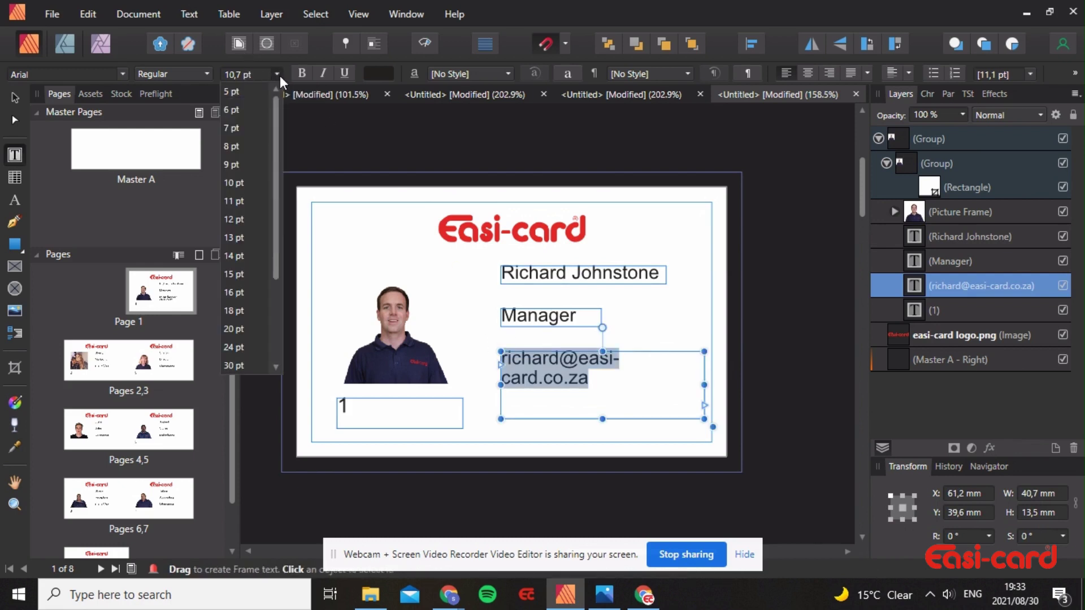
{"action": "left_click", "coordinate": [233, 146]}
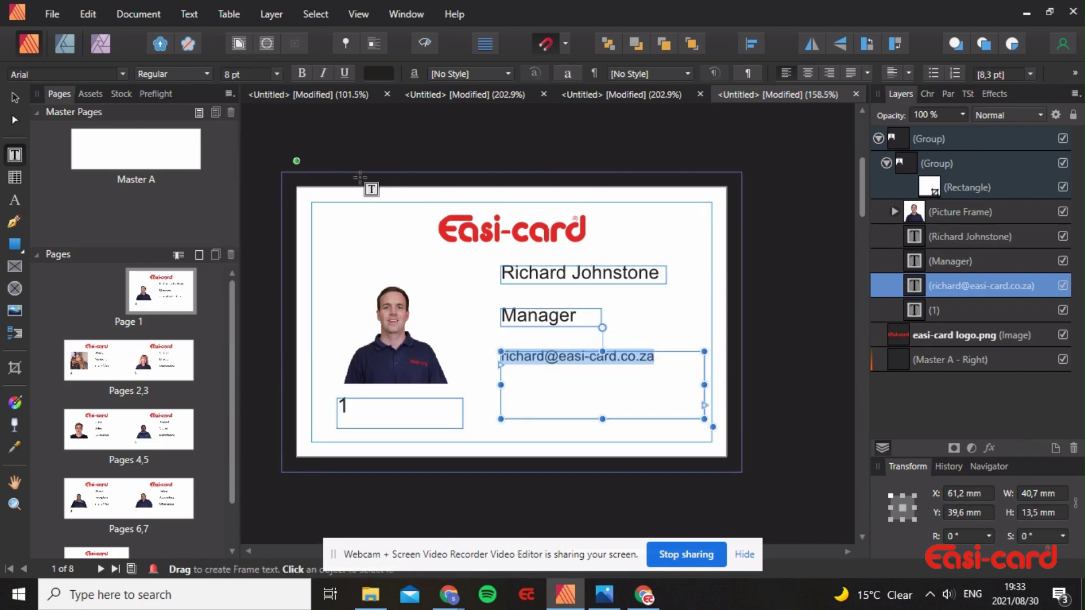
{"action": "left_click_drag", "start_coordinate": [704, 385], "coordinate": [667, 384]}
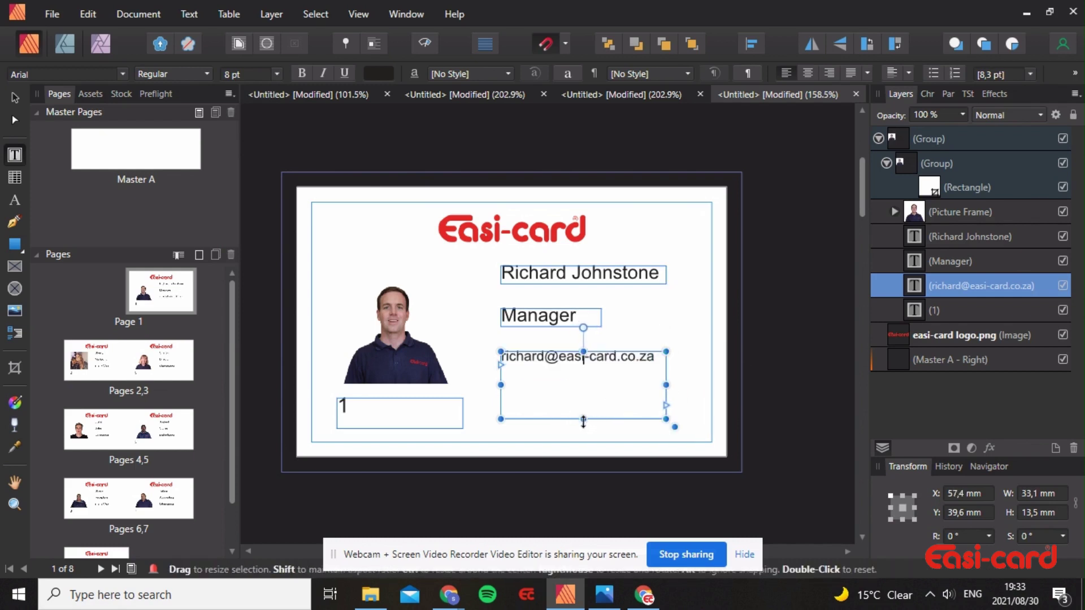
{"action": "left_click_drag", "start_coordinate": [586, 422], "coordinate": [588, 374]}
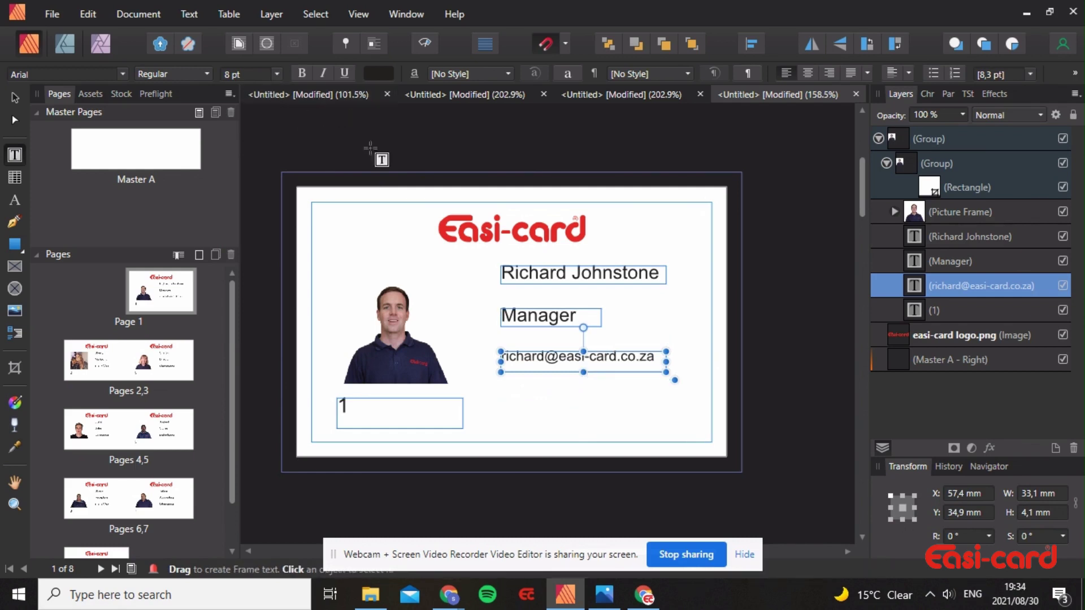
Select the name text and browse the font list, leaving the font unchanged
{"action": "triple_click", "coordinate": [531, 272]}
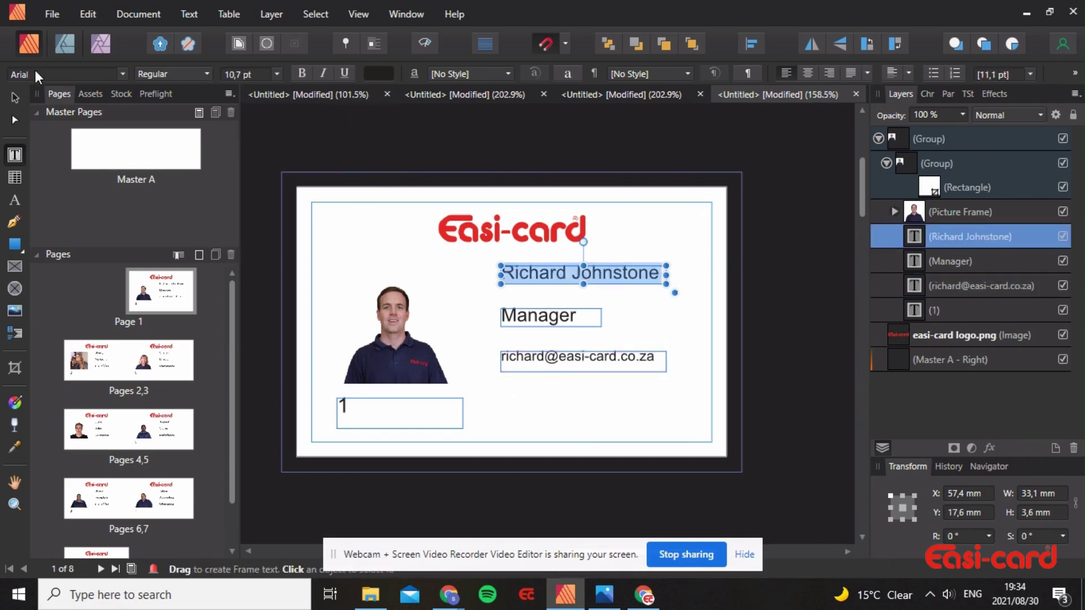
{"action": "left_click", "coordinate": [35, 72]}
{"action": "left_click", "coordinate": [25, 72]}
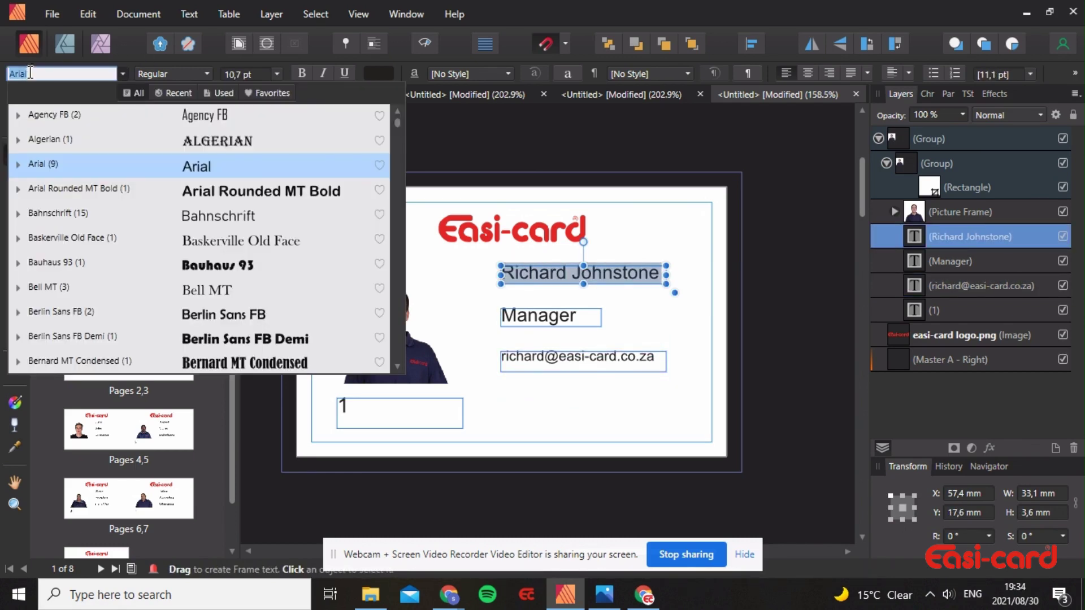
{"action": "left_click", "coordinate": [141, 53]}
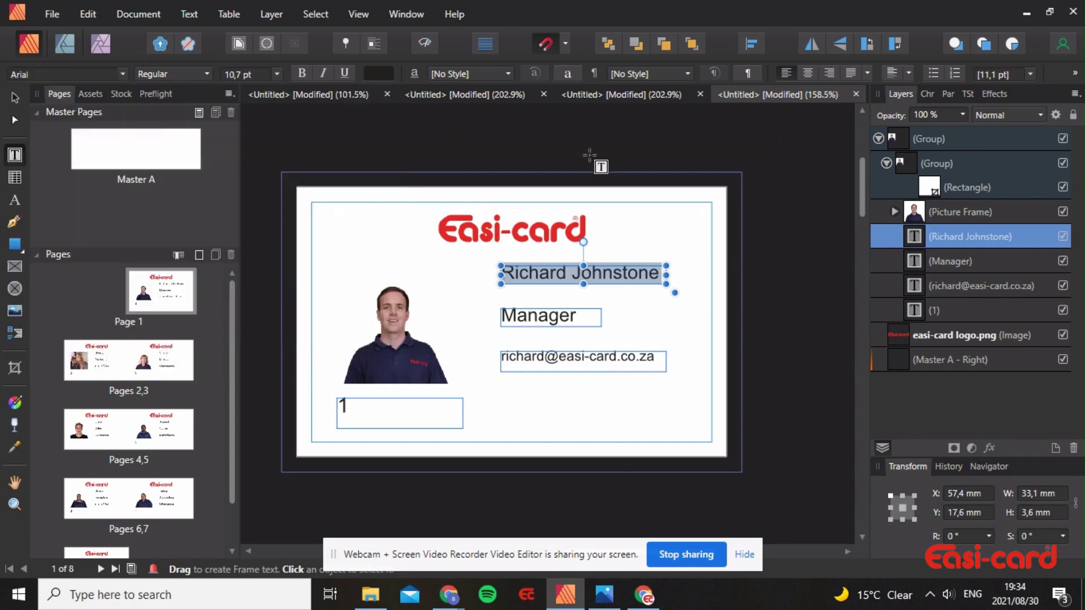
In the merge layout, change the Name and Position placeholders to the Lato font
{"action": "left_click", "coordinate": [620, 101]}
{"action": "left_click", "coordinate": [572, 272]}
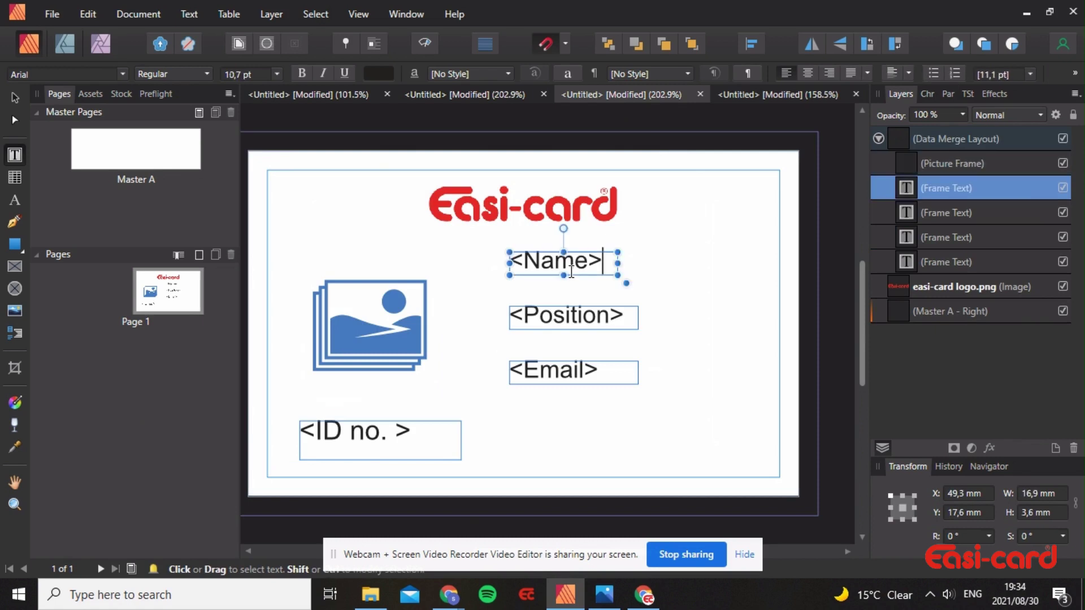
{"action": "triple_click", "coordinate": [572, 271]}
{"action": "left_click", "coordinate": [30, 73]}
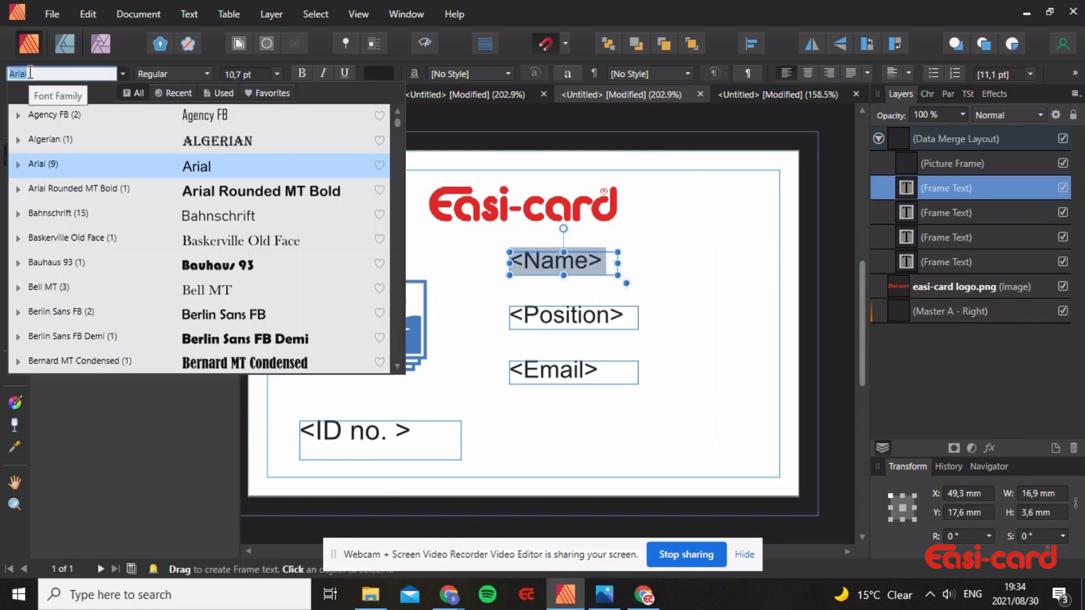
{"action": "key", "text": "BackSpace"}
{"action": "type", "text": "lat"}
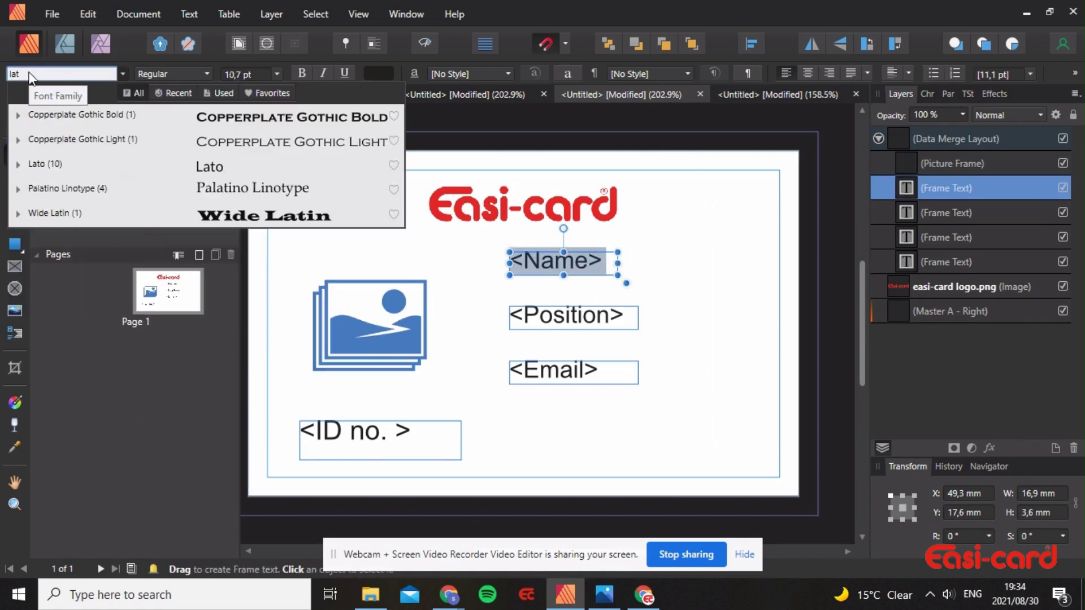
{"action": "type", "text": "o"}
{"action": "key", "text": "Return"}
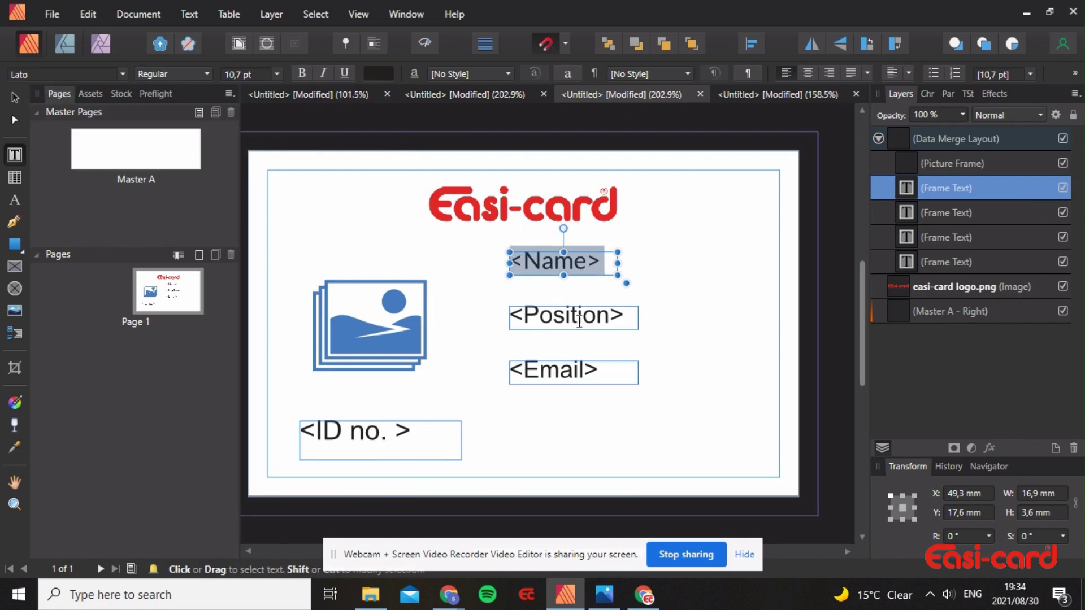
{"action": "triple_click", "coordinate": [579, 321]}
{"action": "left_click", "coordinate": [66, 78]}
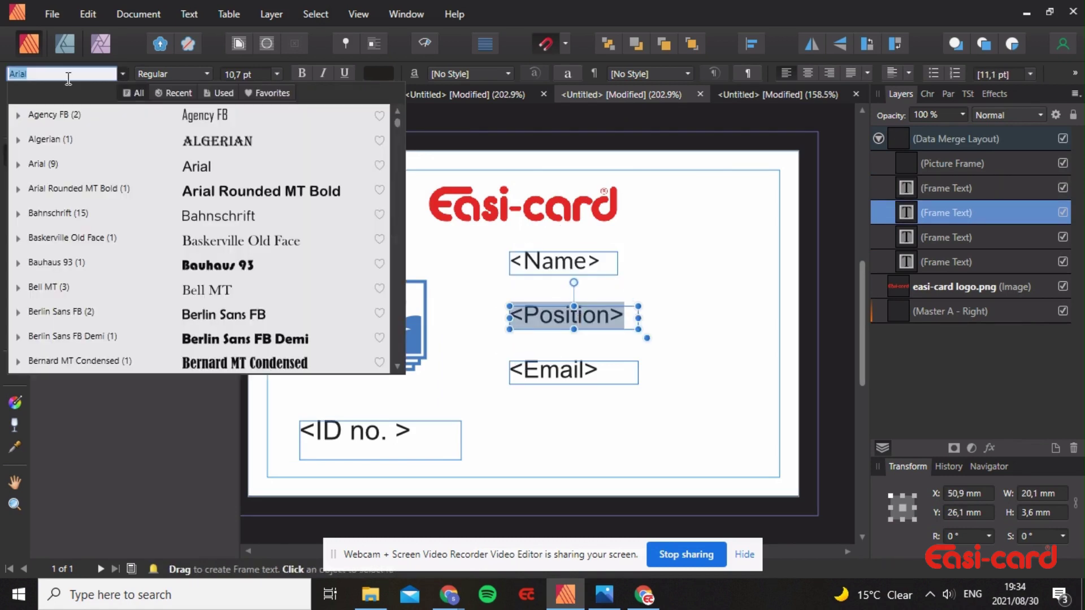
{"action": "type", "text": "lato"}
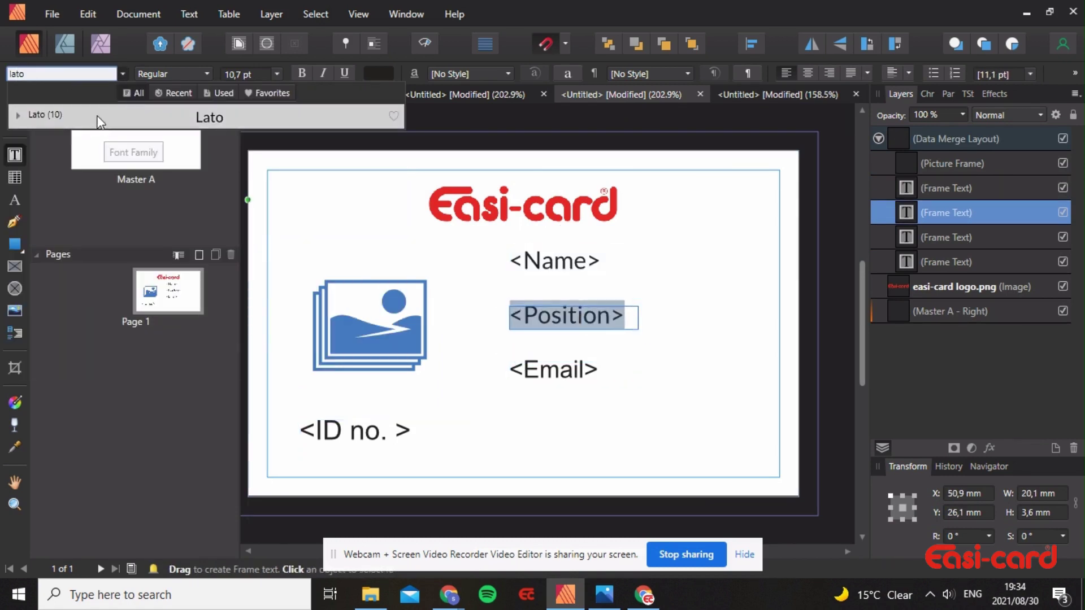
{"action": "key", "text": "Return"}
Change the Email and ID no. placeholders to the Lato font
{"action": "triple_click", "coordinate": [577, 374]}
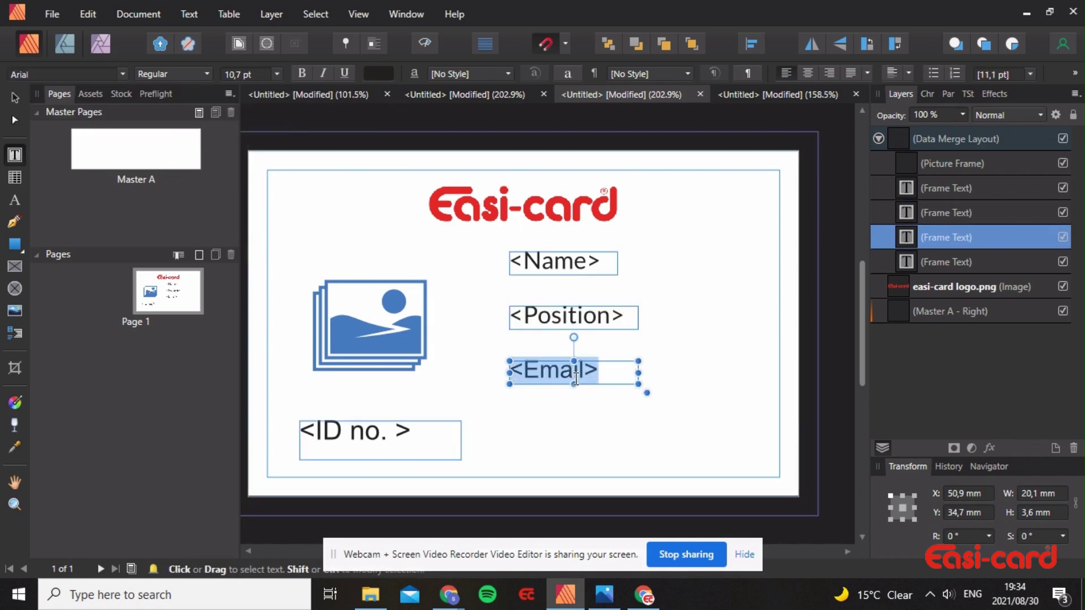
{"action": "left_click", "coordinate": [37, 72]}
{"action": "type", "text": "lato"}
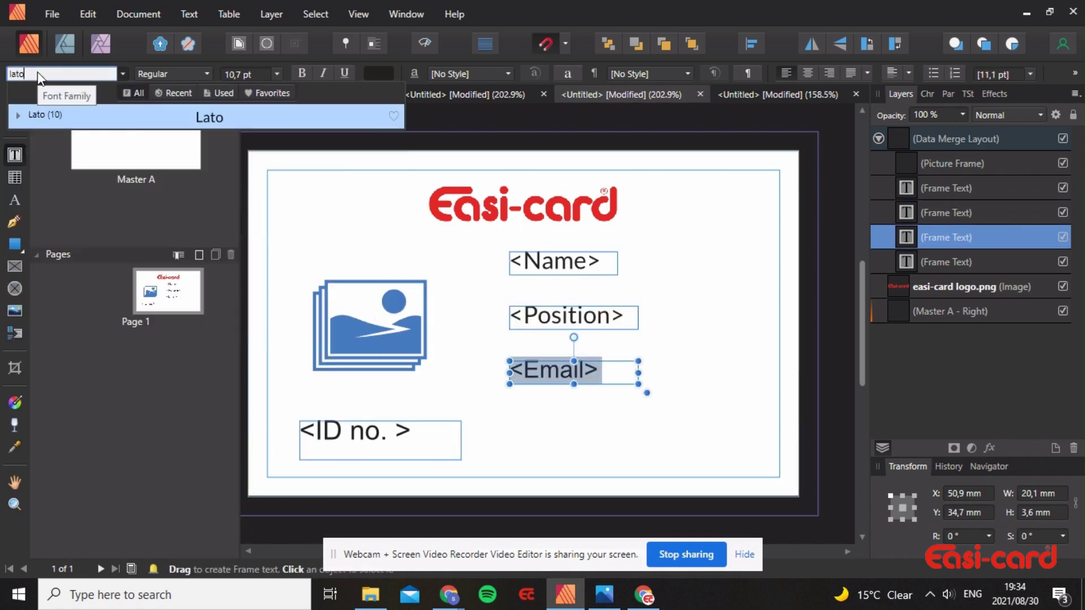
{"action": "left_click", "coordinate": [80, 126]}
{"action": "triple_click", "coordinate": [372, 424]}
{"action": "left_click", "coordinate": [29, 72]}
{"action": "key", "text": "BackSpace"}
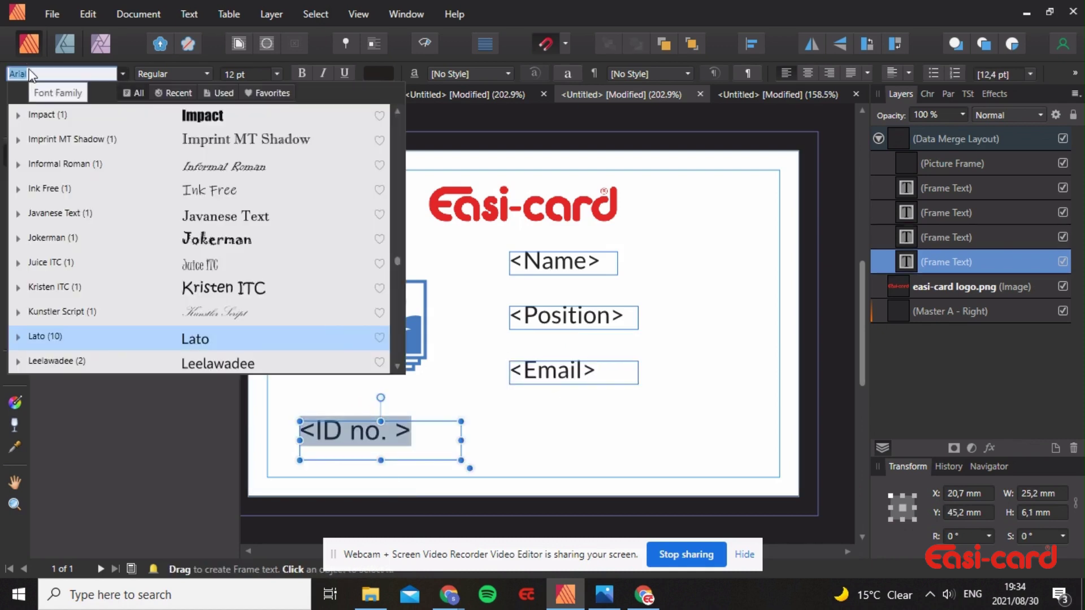
{"action": "type", "text": "lat"}
{"action": "left_click", "coordinate": [129, 165]}
{"action": "double_click", "coordinate": [129, 168]}
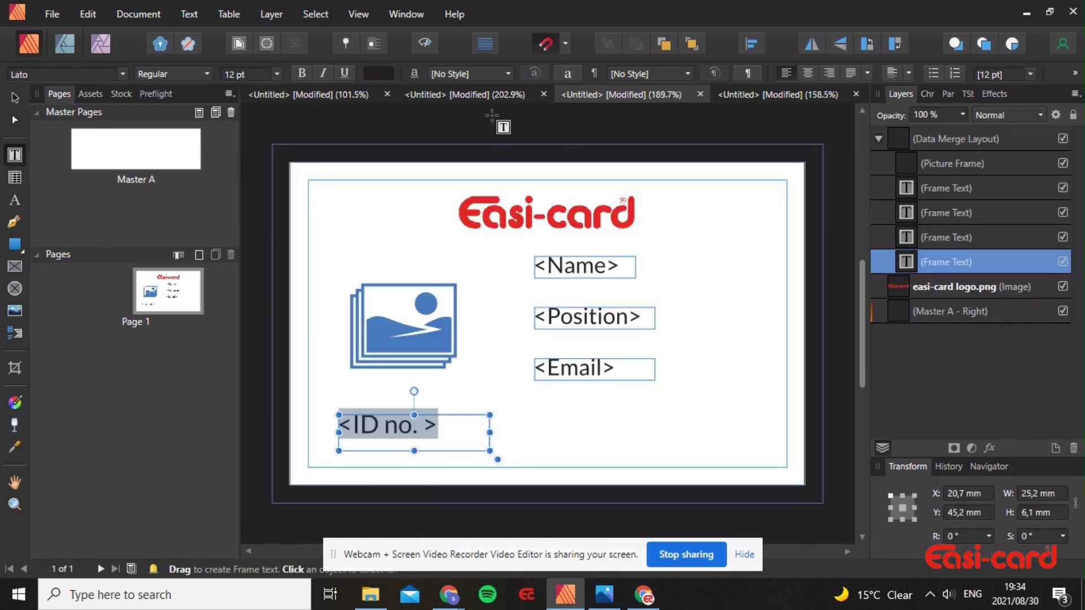
Shrink the Email placeholder text to 8 pt
{"action": "left_click", "coordinate": [639, 368]}
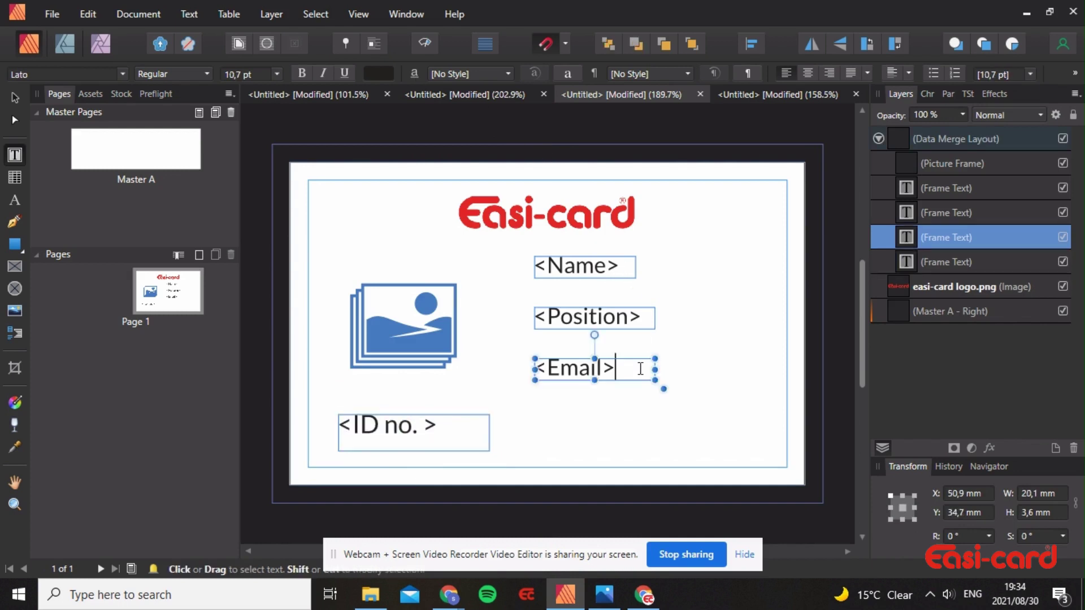
{"action": "left_click_drag", "start_coordinate": [640, 368], "coordinate": [548, 377]}
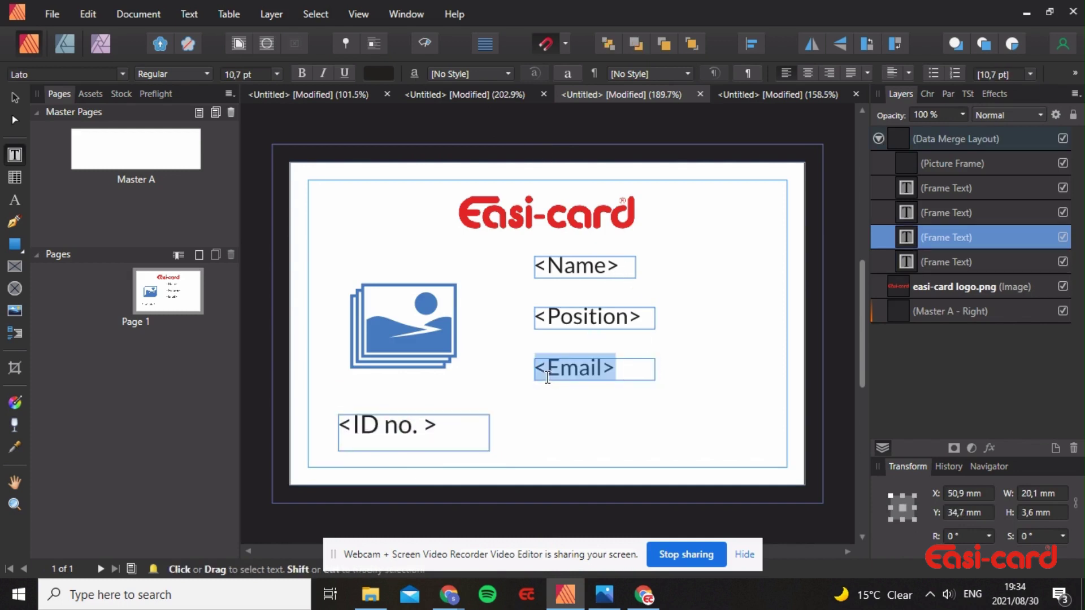
{"action": "left_click", "coordinate": [277, 74]}
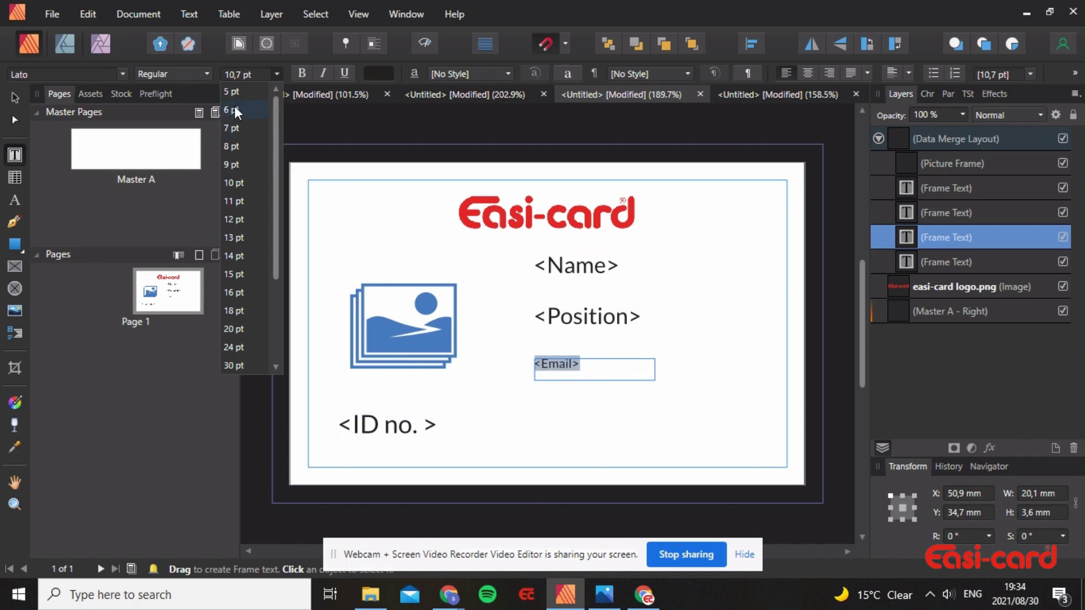
{"action": "left_click", "coordinate": [236, 145]}
Widen the Name, Email and Position frames to about 40 mm and open the Document menu
{"action": "left_click_drag", "start_coordinate": [620, 266], "coordinate": [535, 266]}
{"action": "left_click", "coordinate": [625, 368]}
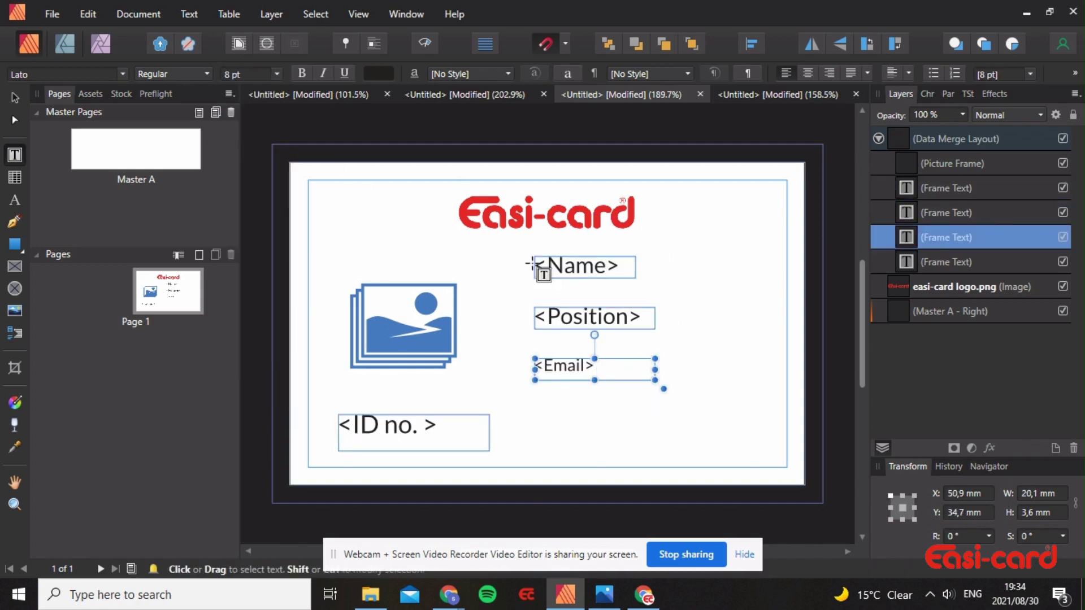
{"action": "left_click", "coordinate": [632, 272]}
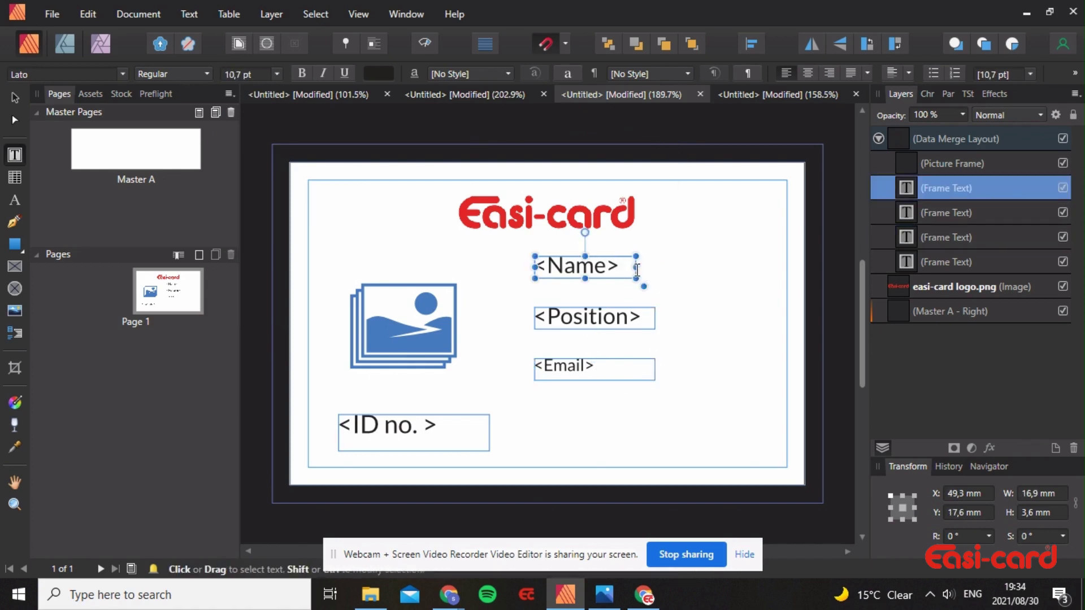
{"action": "left_click_drag", "start_coordinate": [639, 268], "coordinate": [777, 267]}
{"action": "left_click", "coordinate": [650, 368]}
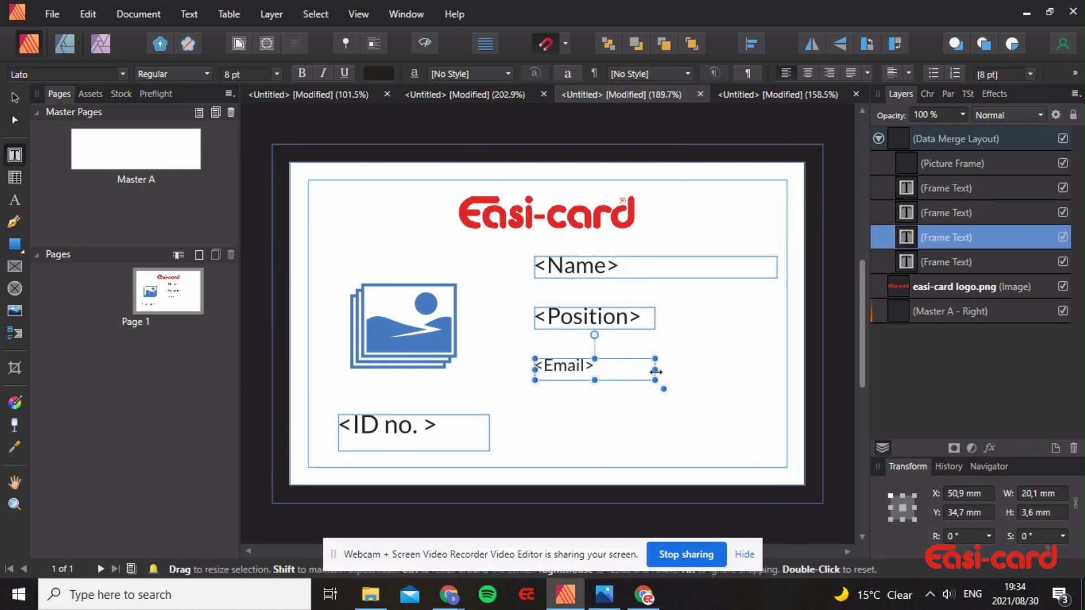
{"action": "left_click_drag", "start_coordinate": [656, 369], "coordinate": [776, 370]}
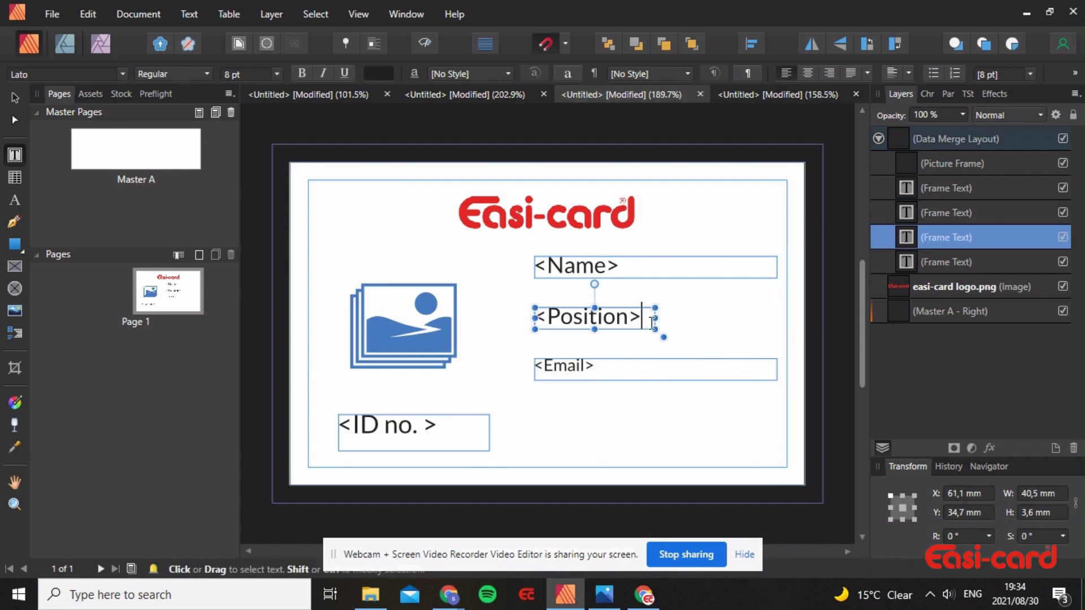
{"action": "left_click", "coordinate": [647, 318]}
{"action": "left_click_drag", "start_coordinate": [656, 318], "coordinate": [778, 319]}
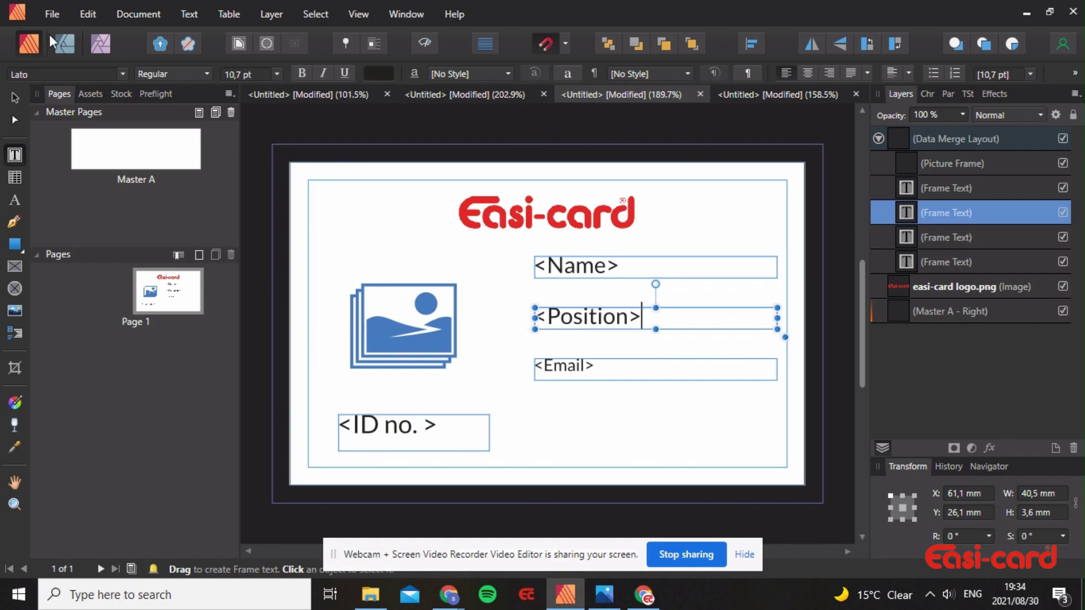
{"action": "left_click", "coordinate": [137, 17]}
Generate the merged 8-page staff card document from Data Merge and scroll through the cards
{"action": "left_click", "coordinate": [215, 232]}
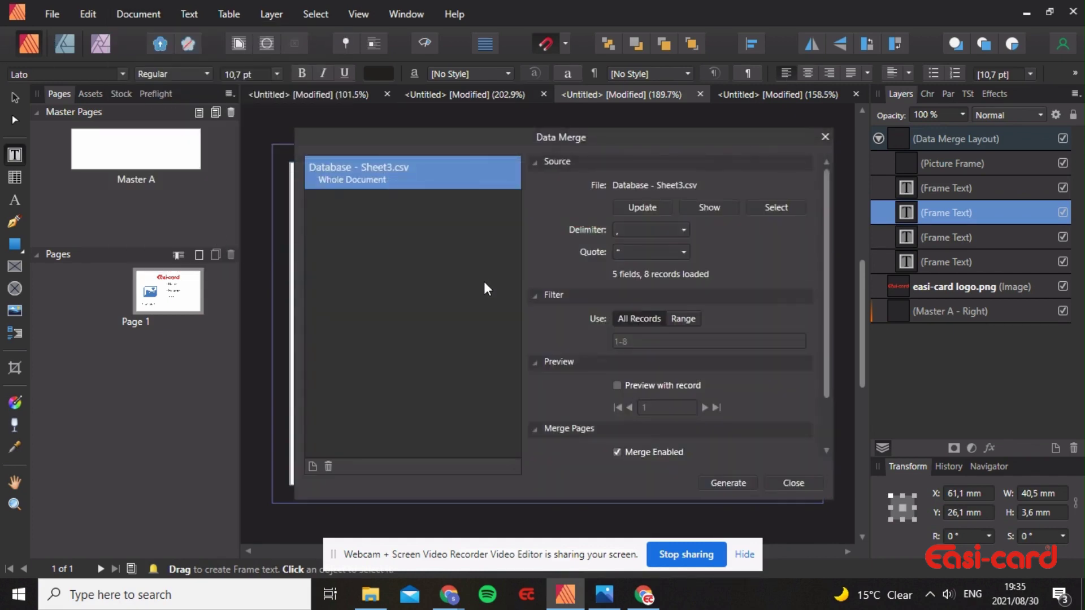
{"action": "left_click", "coordinate": [744, 484]}
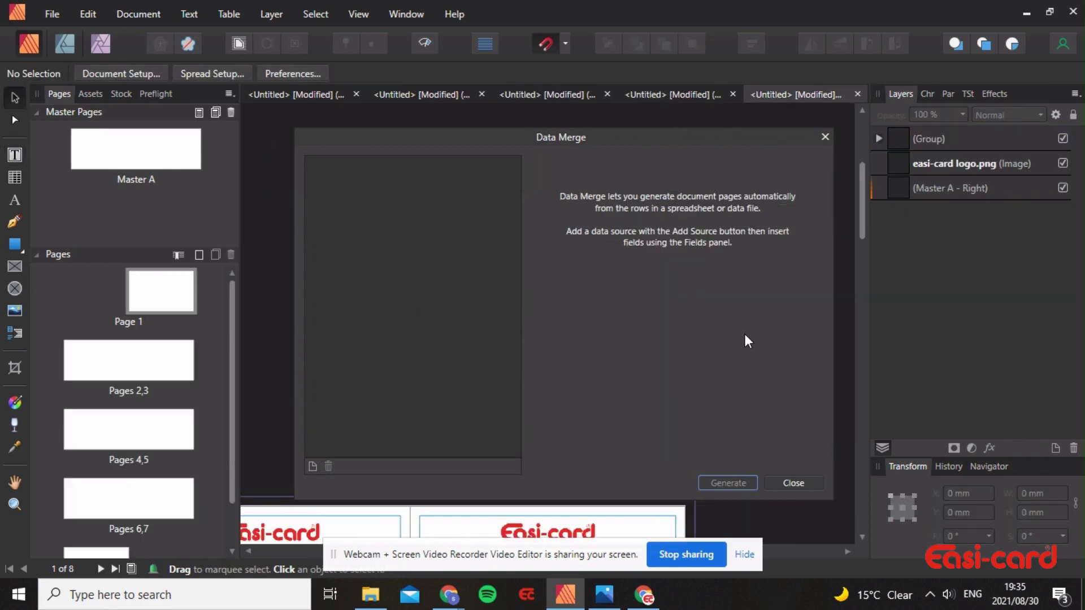
{"action": "left_click", "coordinate": [793, 483]}
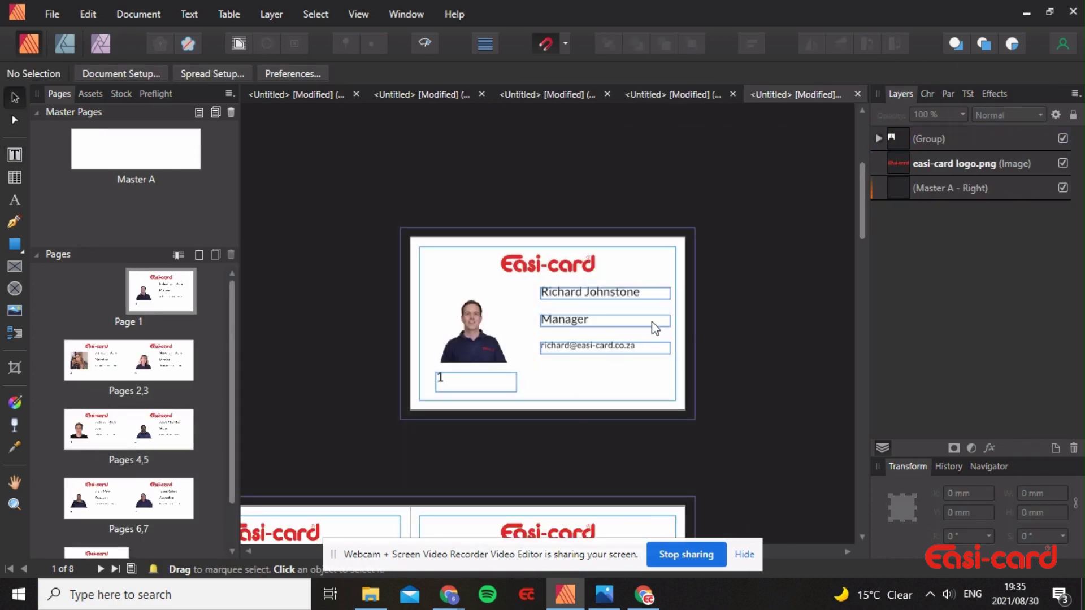
{"action": "scroll", "coordinate": [612, 342], "scroll_direction": "down", "scroll_amount": 5}
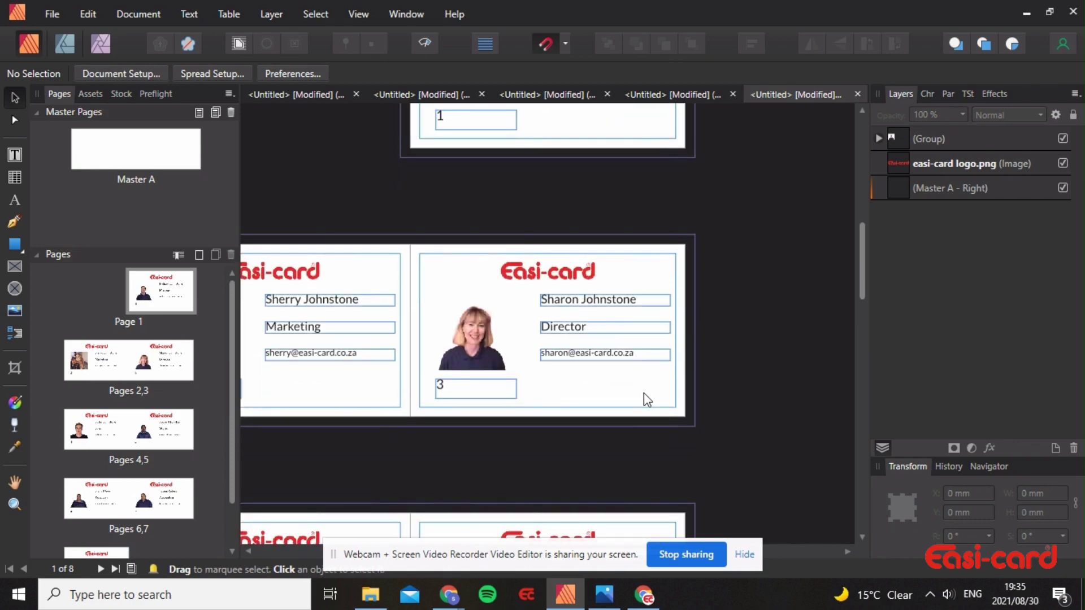
{"action": "scroll", "coordinate": [547, 363], "scroll_direction": "down", "scroll_amount": 5}
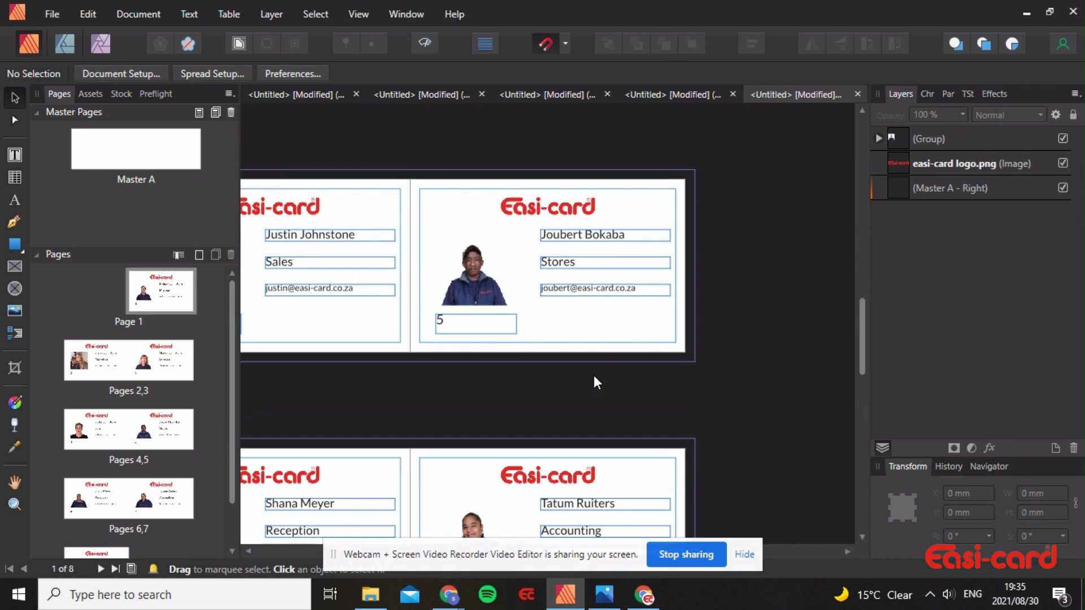
{"action": "scroll", "coordinate": [572, 345], "scroll_direction": "up", "scroll_amount": 1}
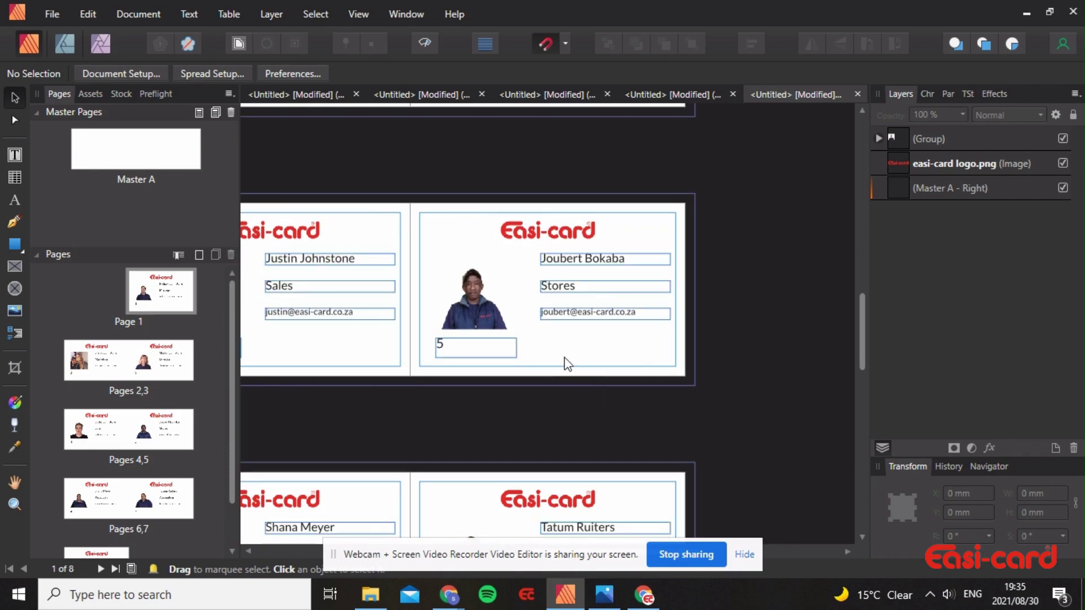
{"action": "scroll", "coordinate": [677, 426], "scroll_direction": "up", "scroll_amount": 10}
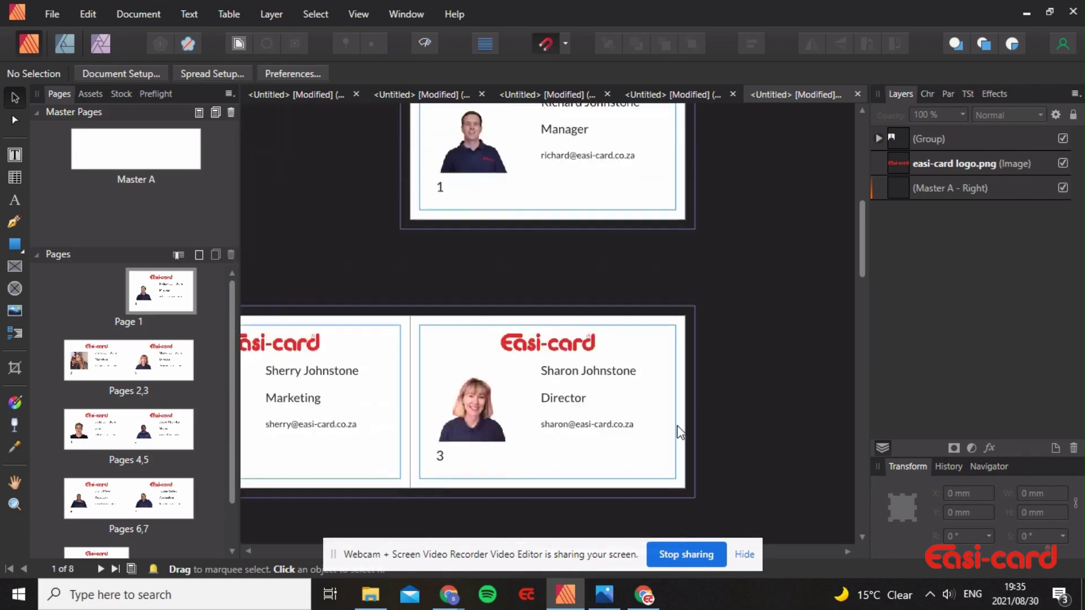
{"action": "scroll", "coordinate": [677, 425], "scroll_direction": "down", "scroll_amount": 2}
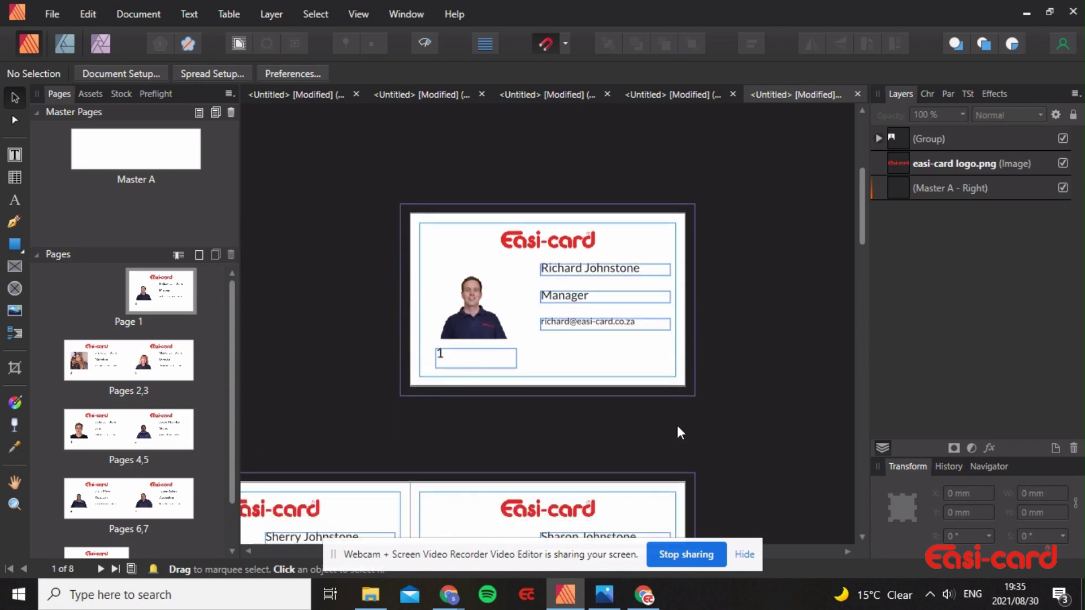
{"action": "left_click", "coordinate": [497, 366]}
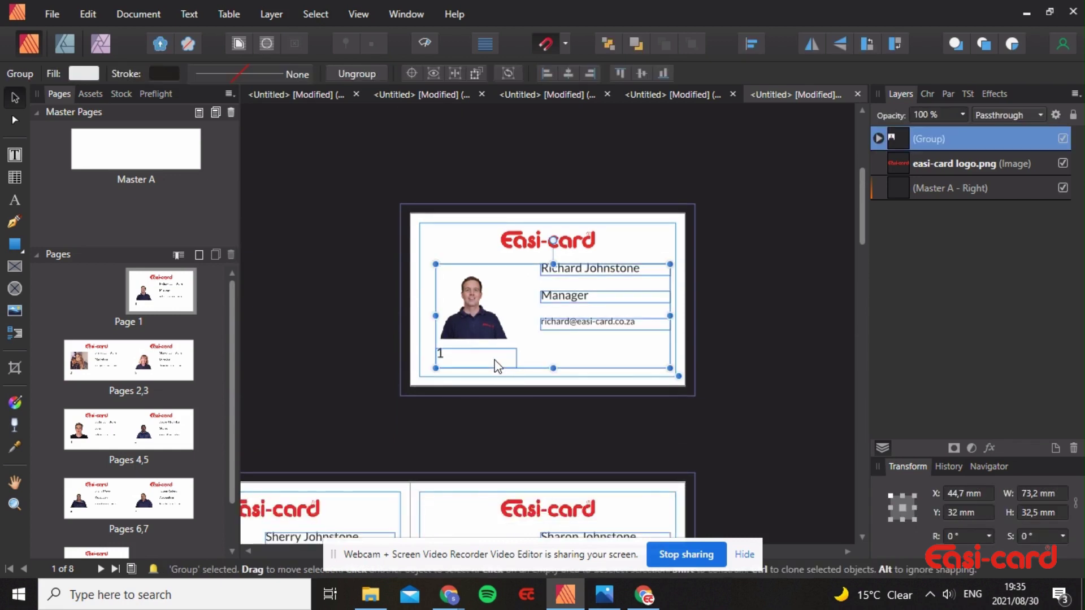
Set up a PDF export using the small-size digital preset, 300 DPI, bleed included, current spread only
{"action": "left_click", "coordinate": [738, 355]}
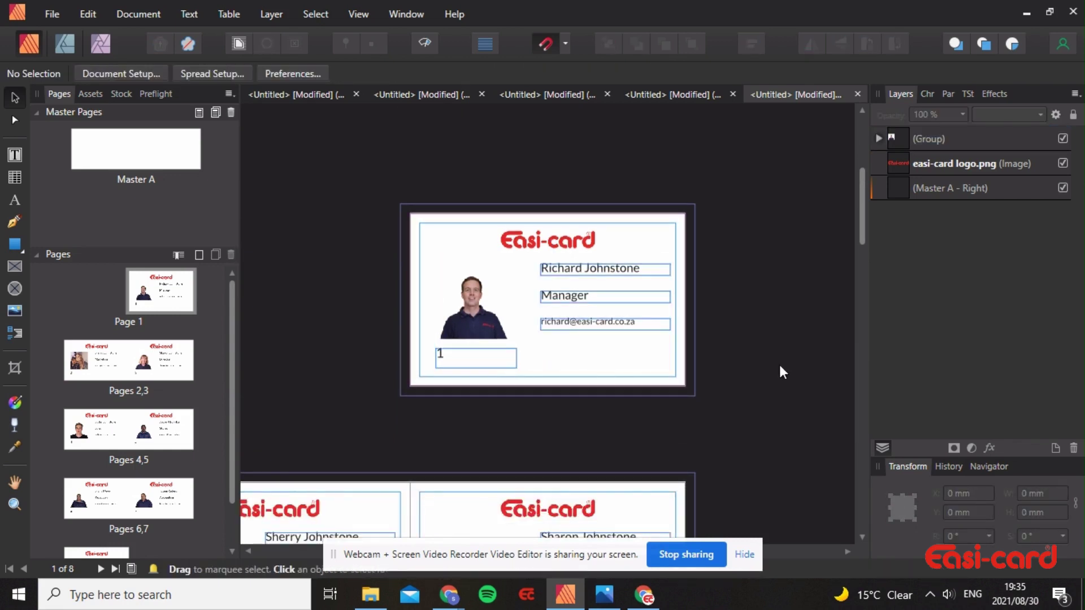
{"action": "left_click", "coordinate": [45, 13]}
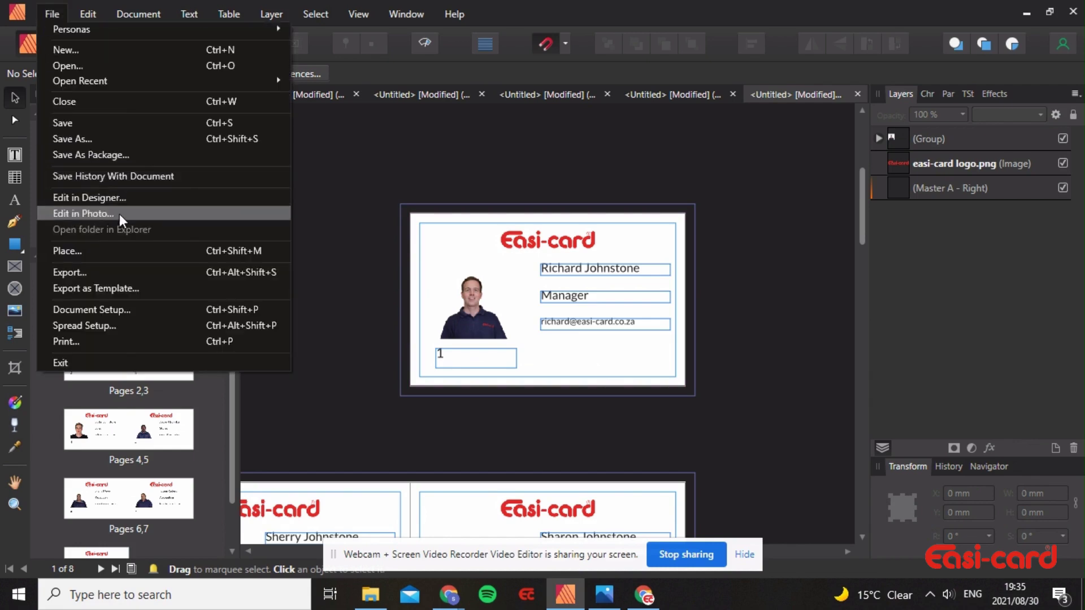
{"action": "left_click", "coordinate": [121, 274]}
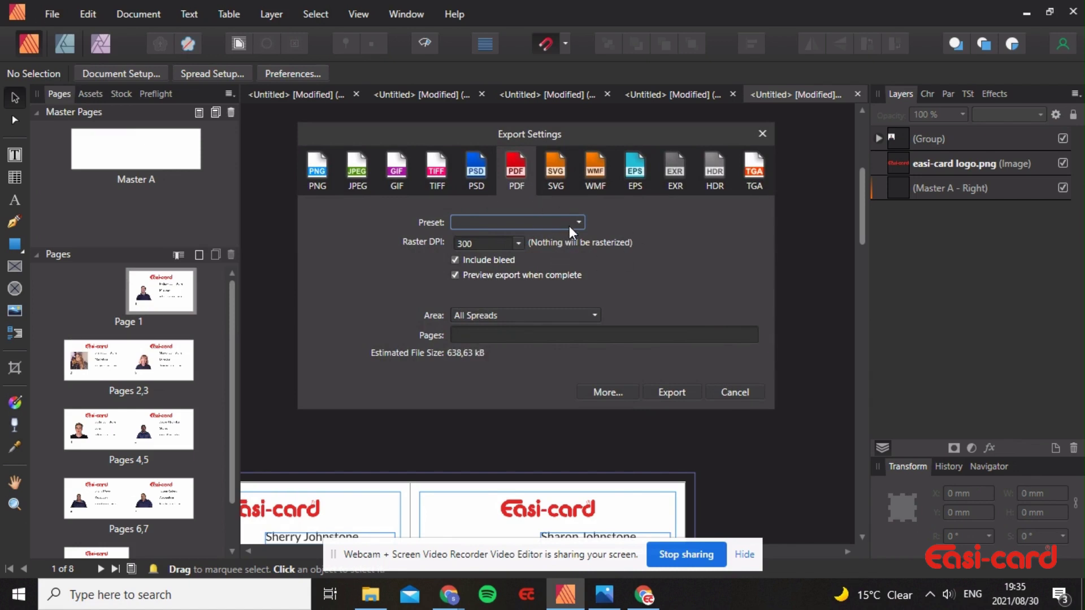
{"action": "left_click", "coordinate": [571, 224]}
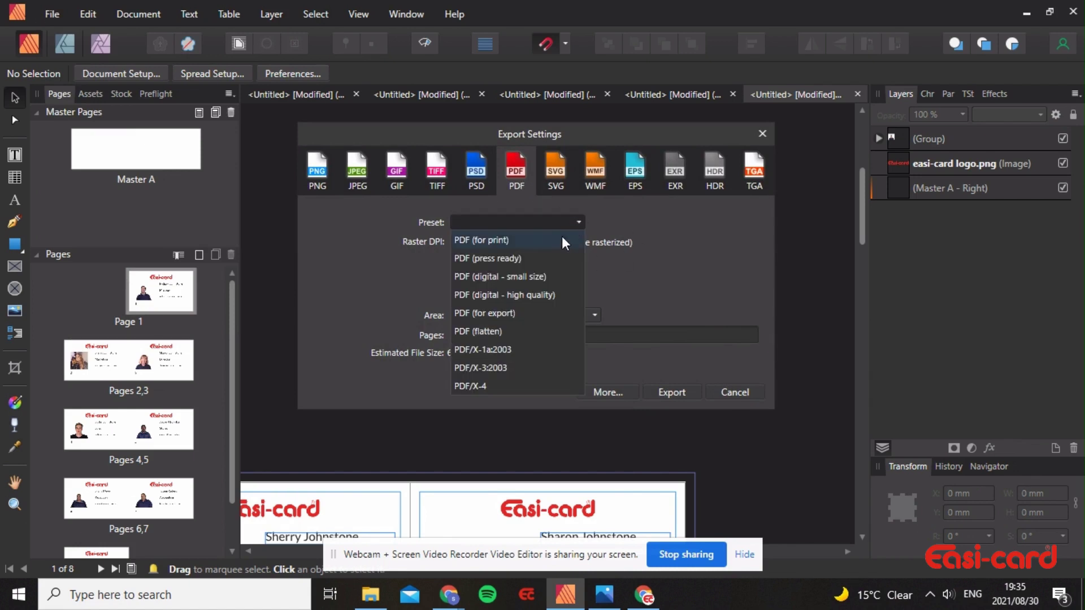
{"action": "left_click", "coordinate": [550, 279]}
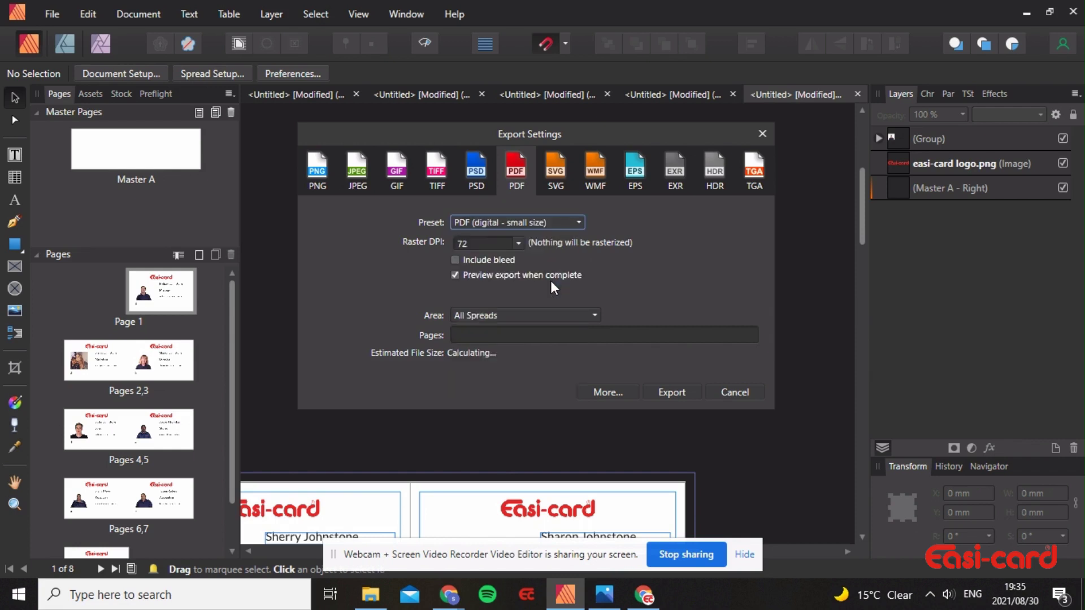
{"action": "left_click", "coordinate": [518, 243]}
{"action": "left_click", "coordinate": [484, 327]}
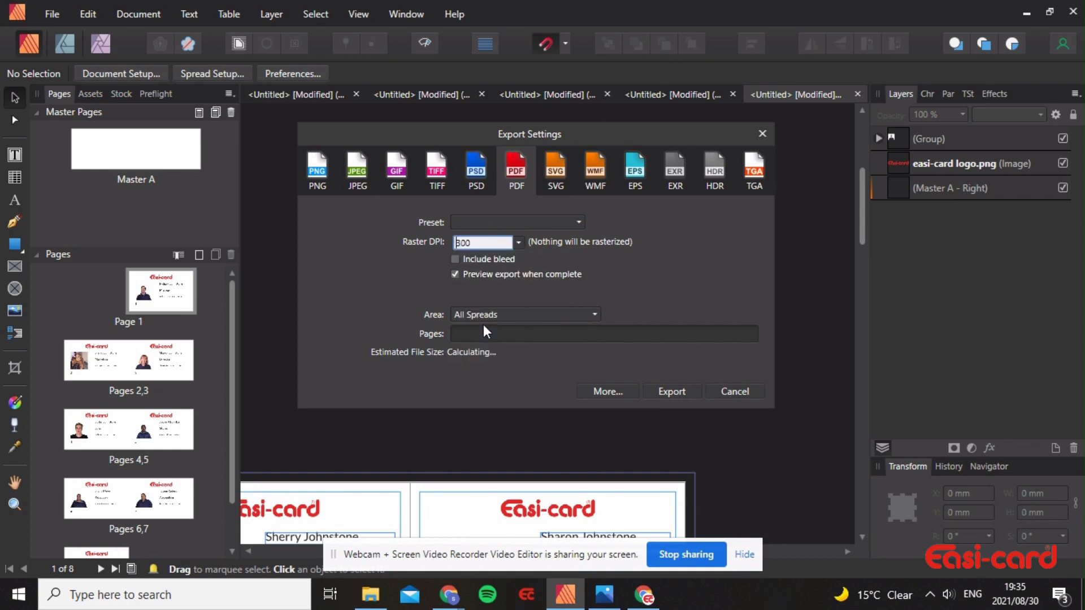
{"action": "left_click", "coordinate": [456, 259]}
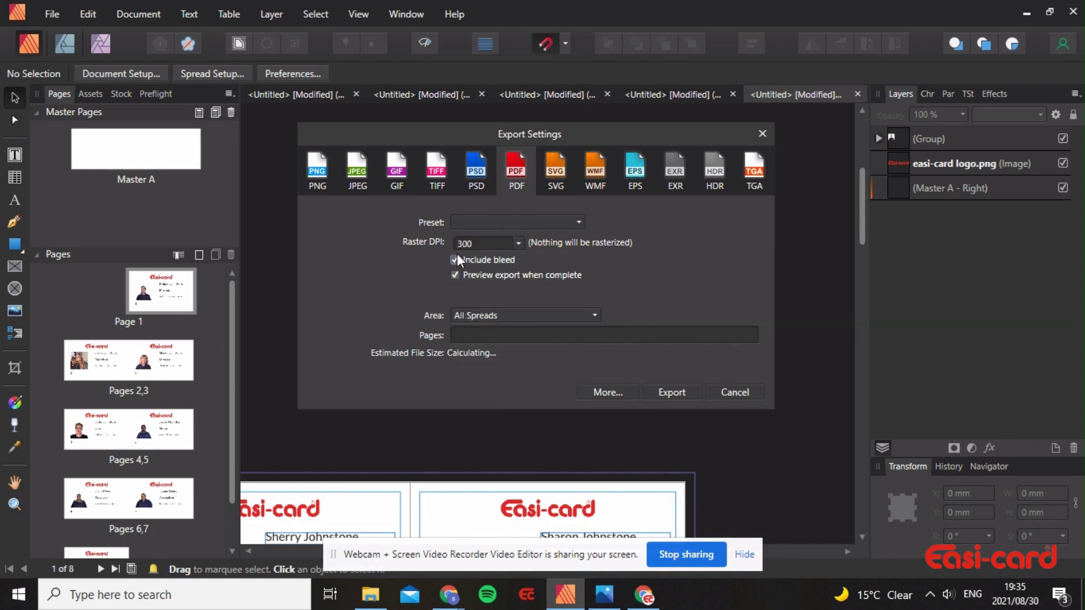
{"action": "left_click", "coordinate": [556, 314]}
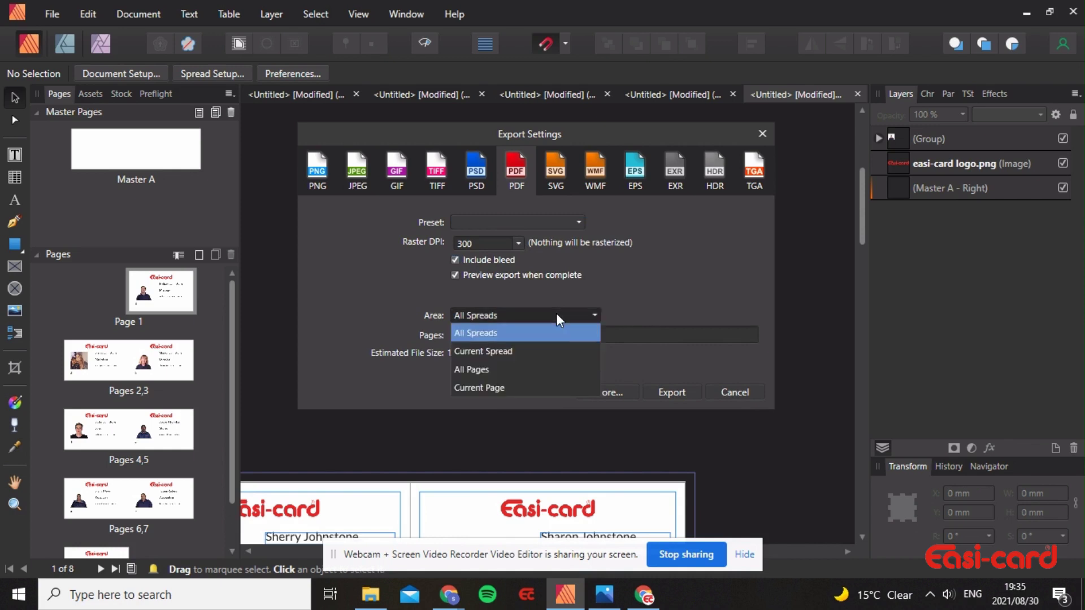
{"action": "left_click", "coordinate": [555, 351]}
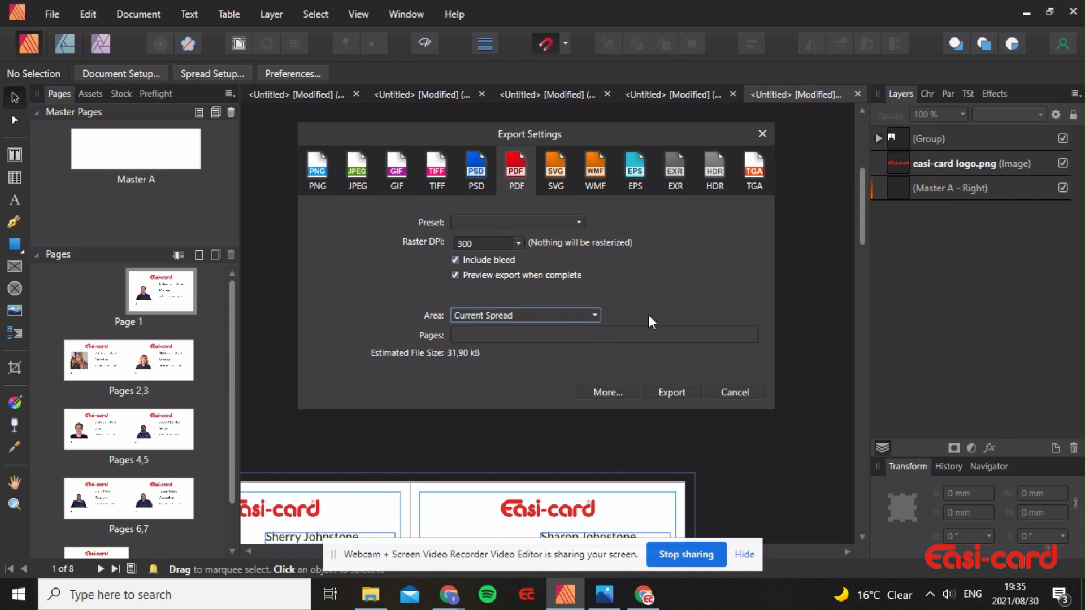
Save the export as Business card.pdf, replacing the existing file
{"action": "left_click", "coordinate": [673, 392]}
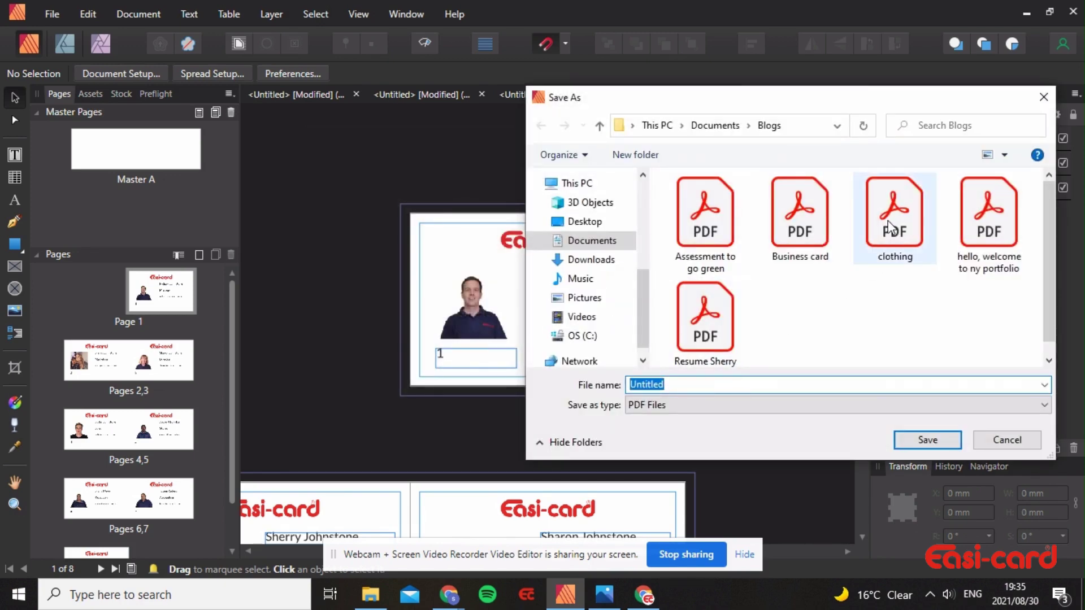
{"action": "left_click", "coordinate": [821, 261]}
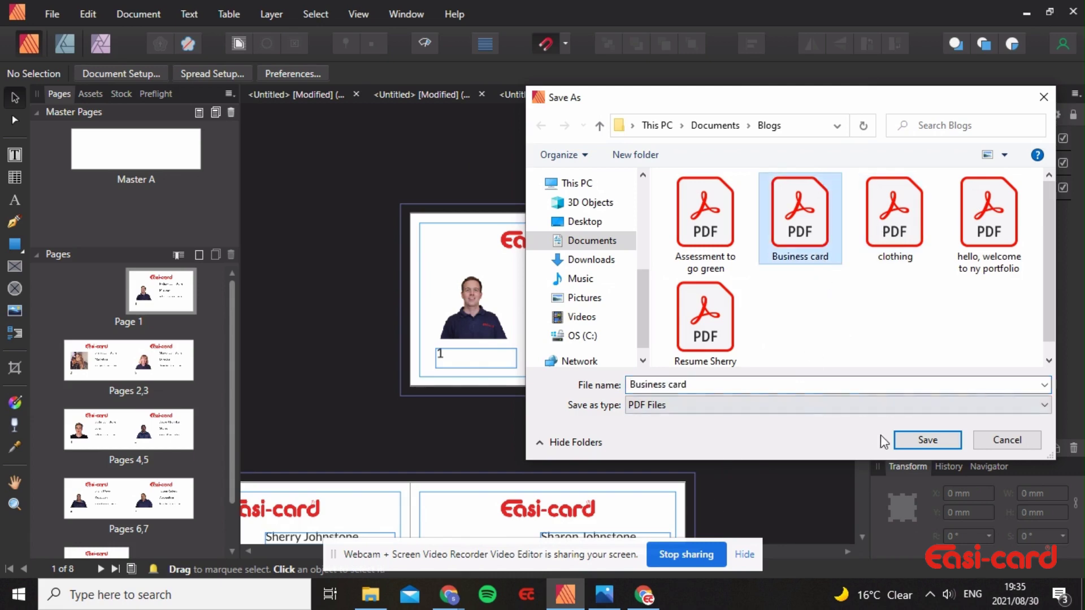
{"action": "left_click", "coordinate": [928, 439]}
{"action": "left_click", "coordinate": [603, 356]}
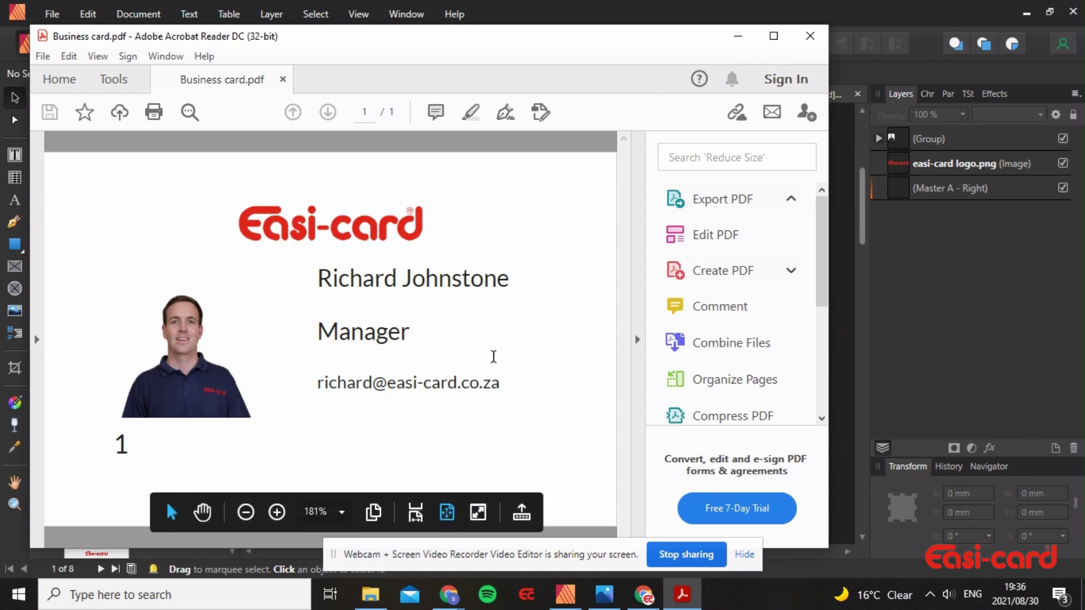
Close the Business card.pdf preview in Acrobat Reader
{"action": "left_click", "coordinate": [810, 36]}
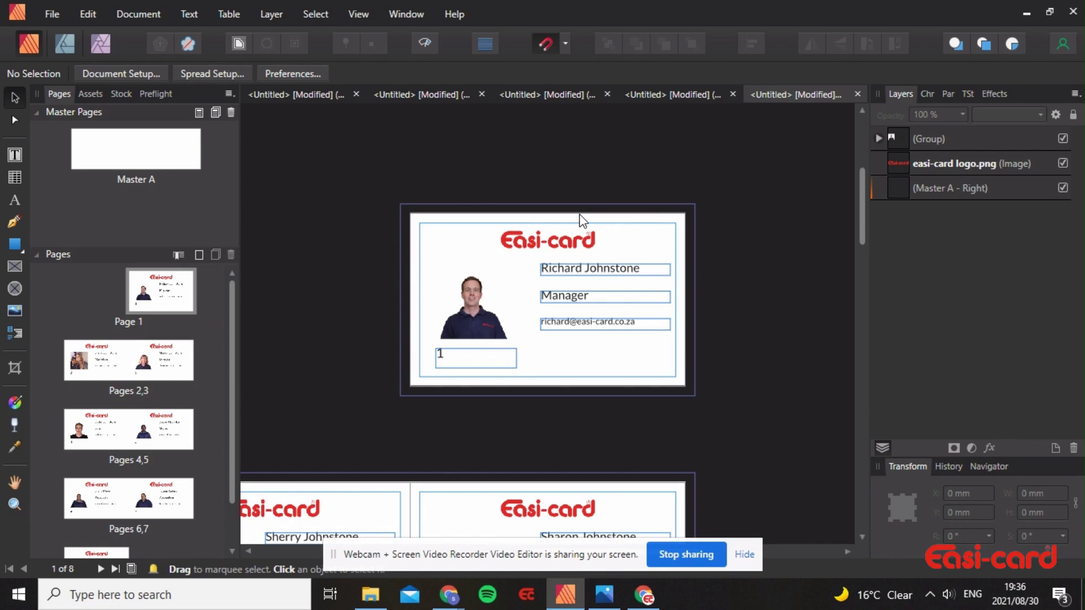
{"action": "left_click", "coordinate": [592, 247]}
{"action": "left_click", "coordinate": [713, 290]}
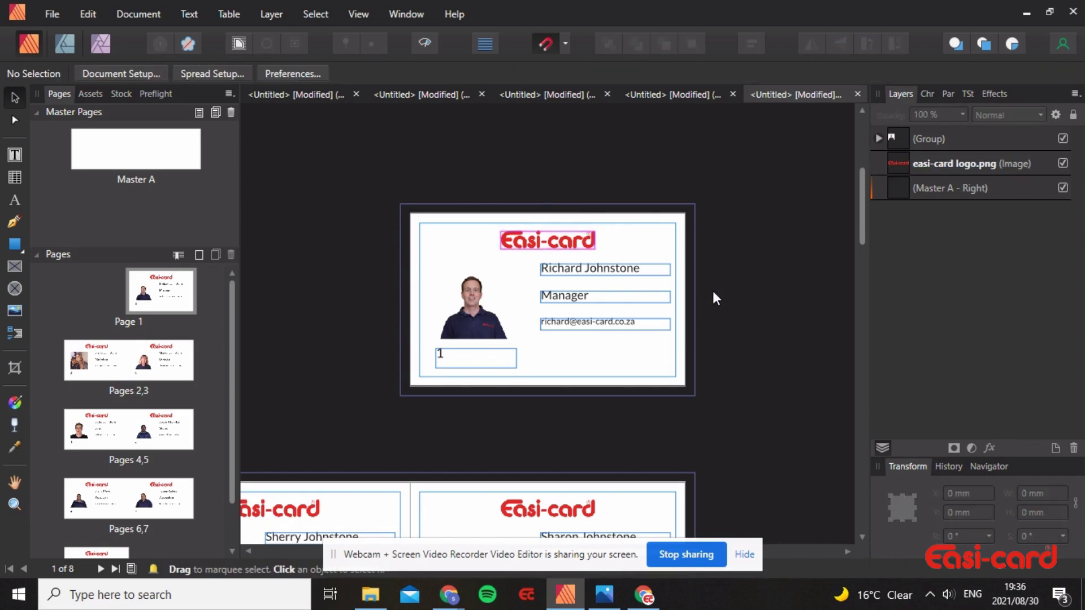